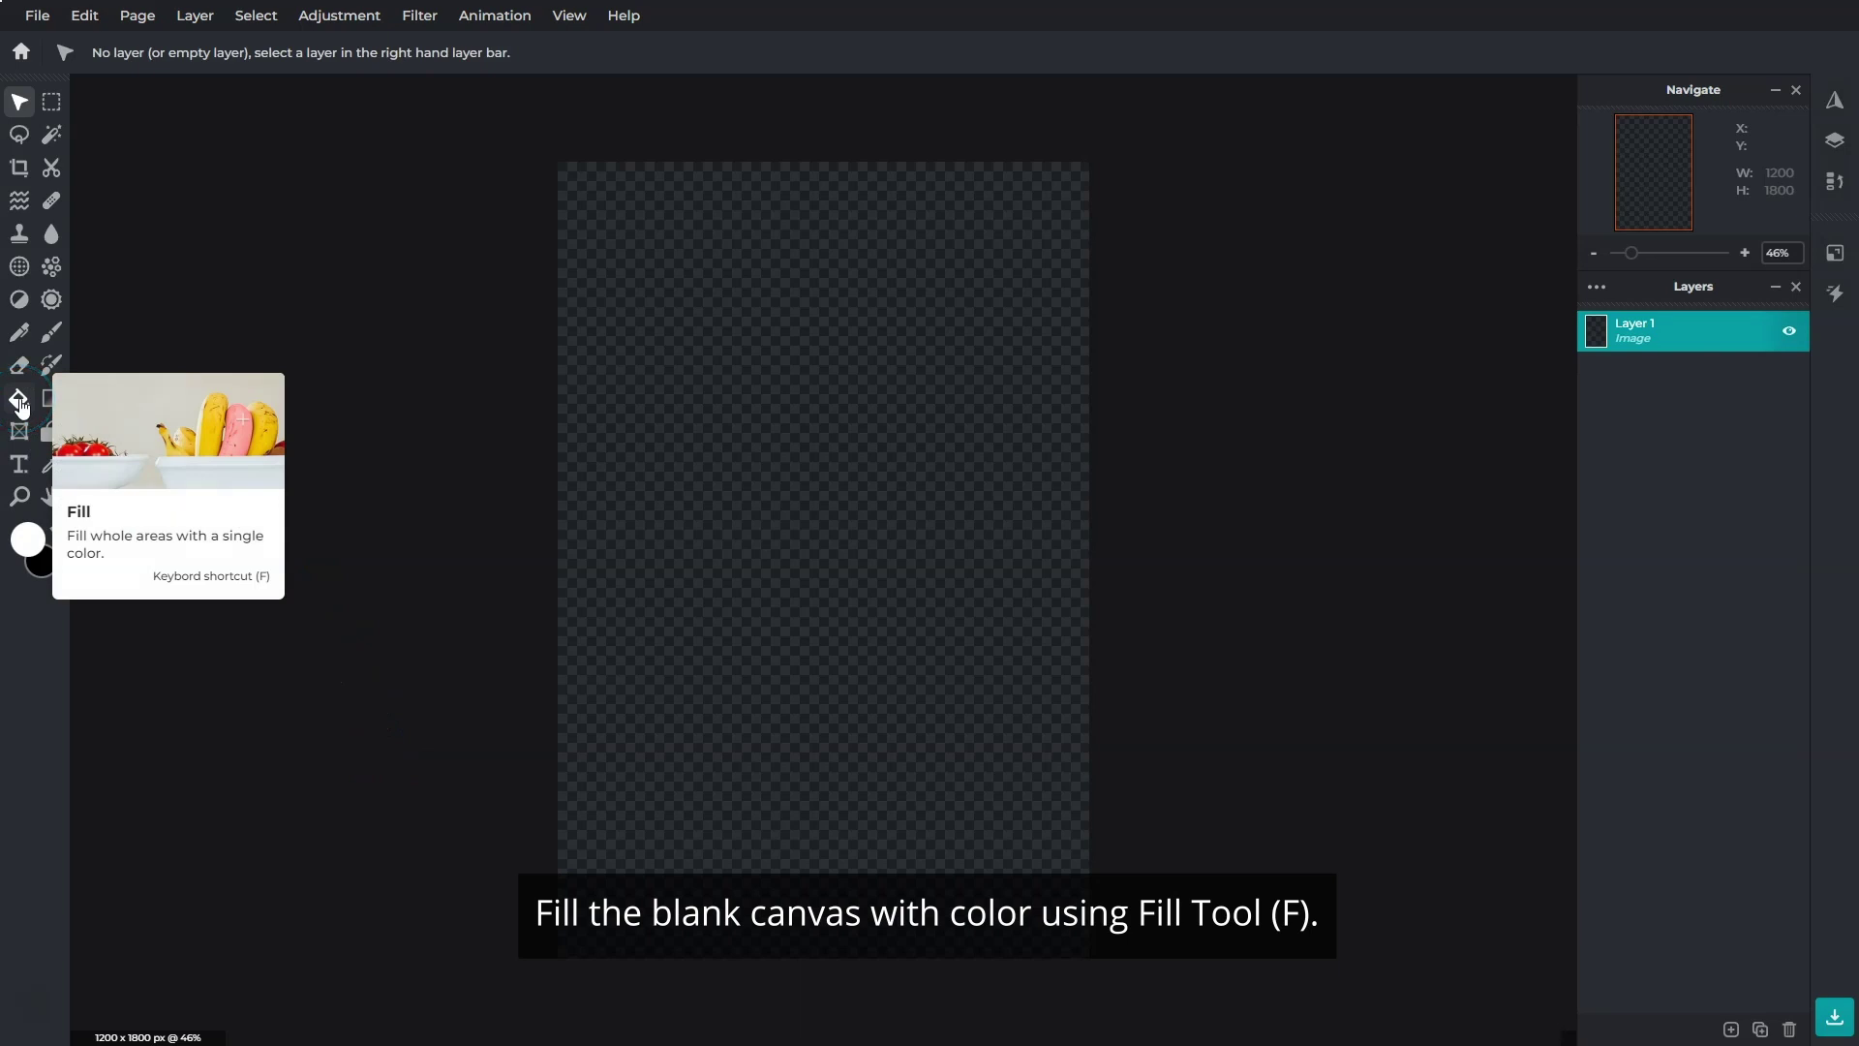
# Step: Fill the blank canvas with blue #003CE1 using the Fill tool
pyautogui.click(37, 536)
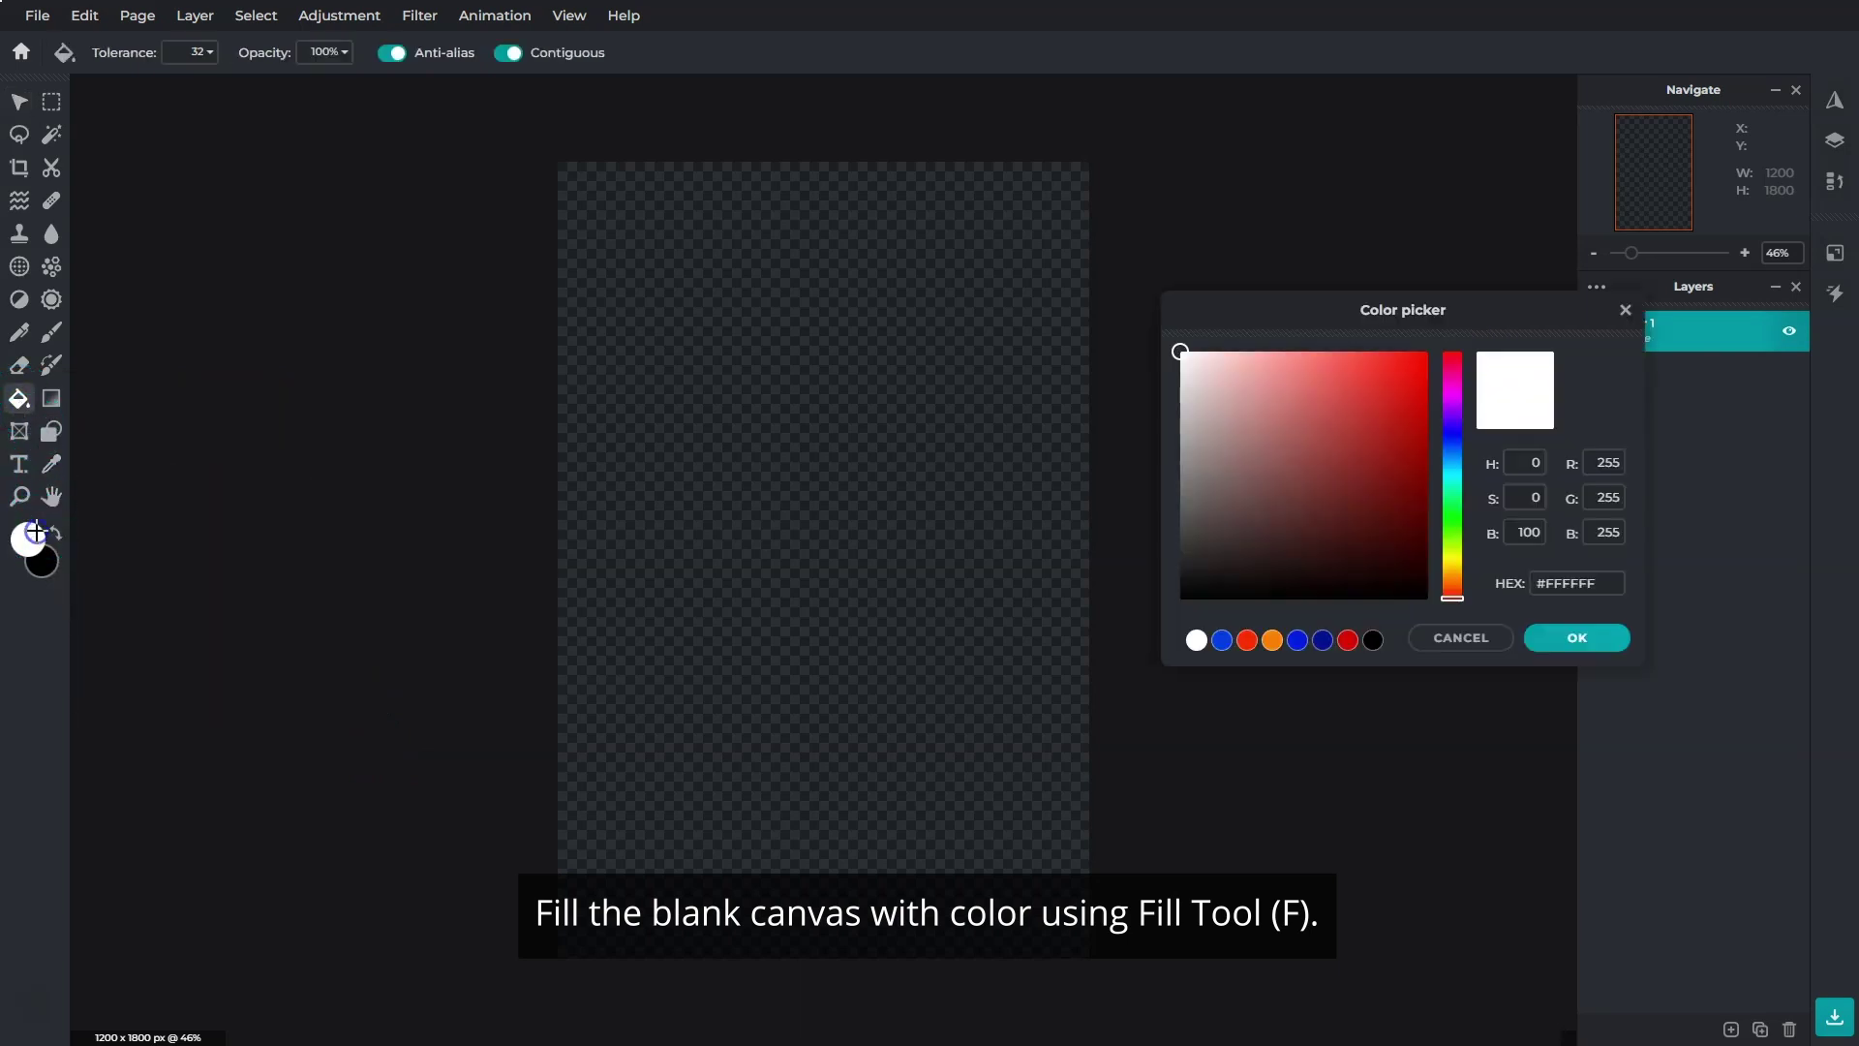
pyautogui.click(1222, 640)
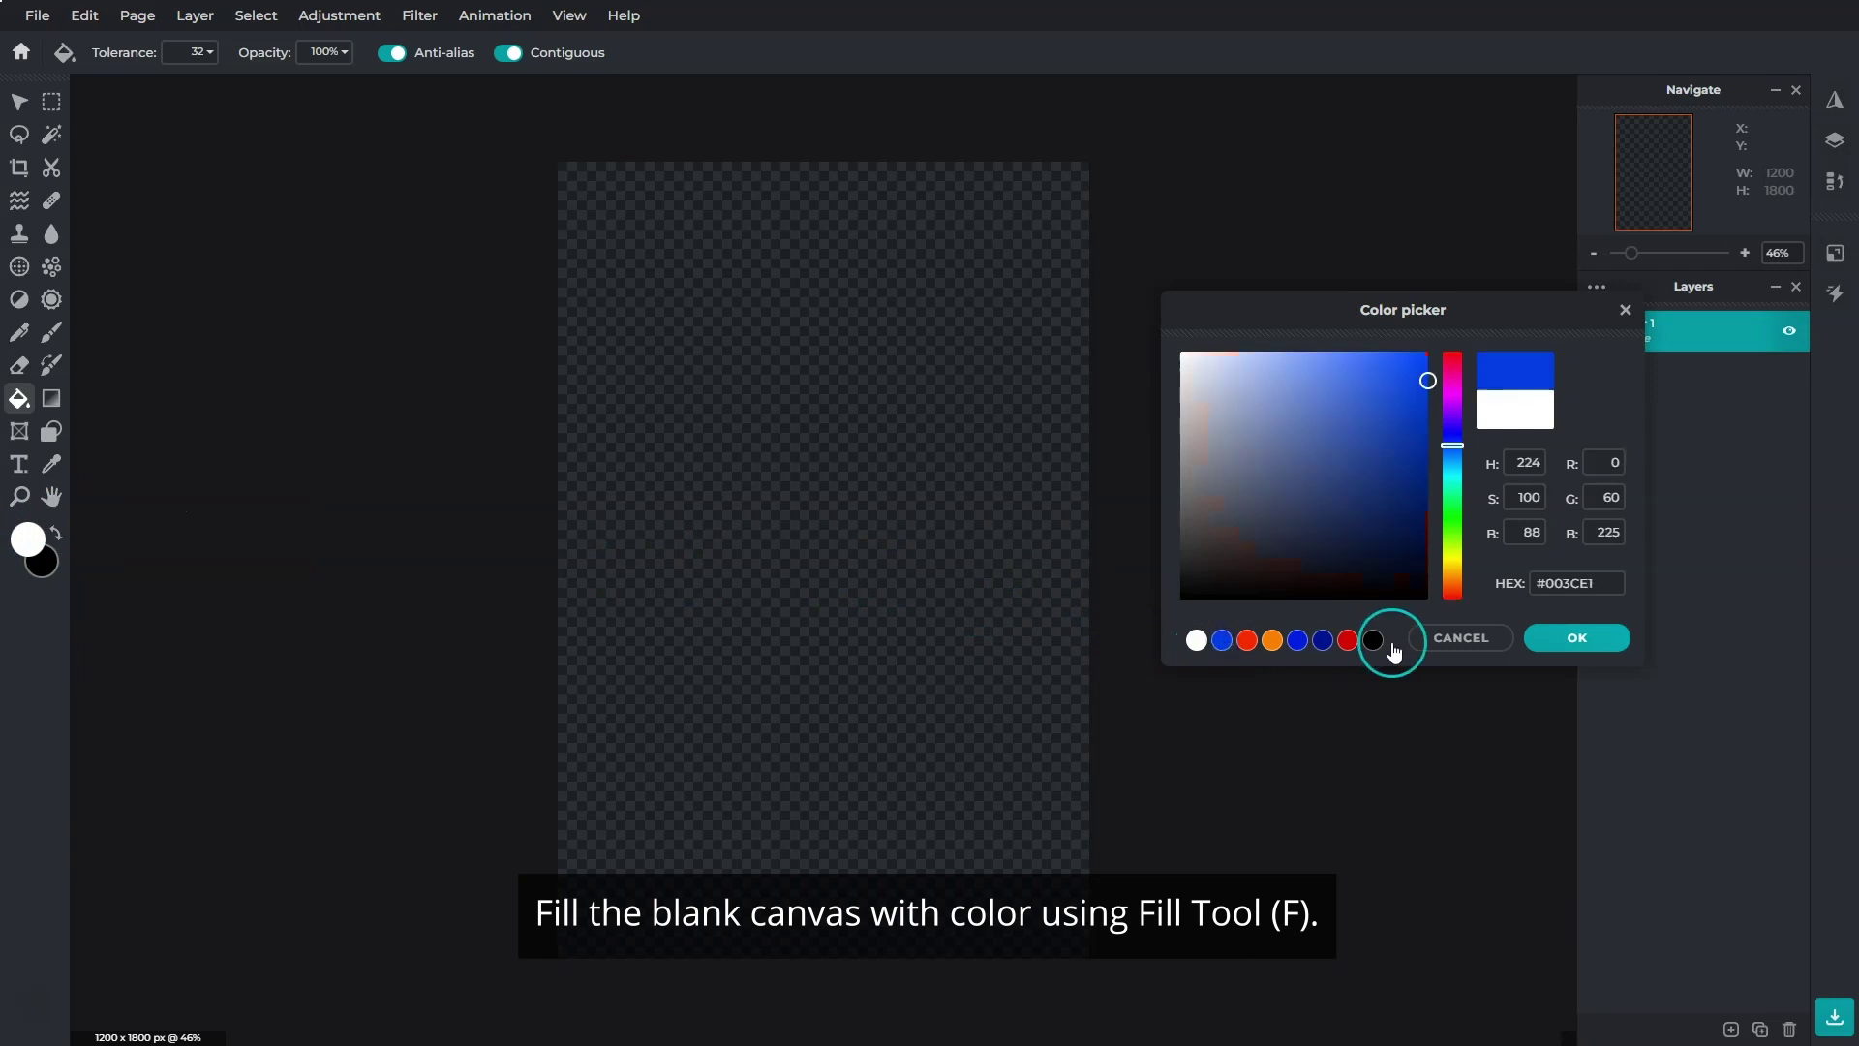
pyautogui.click(1554, 637)
pyautogui.click(841, 485)
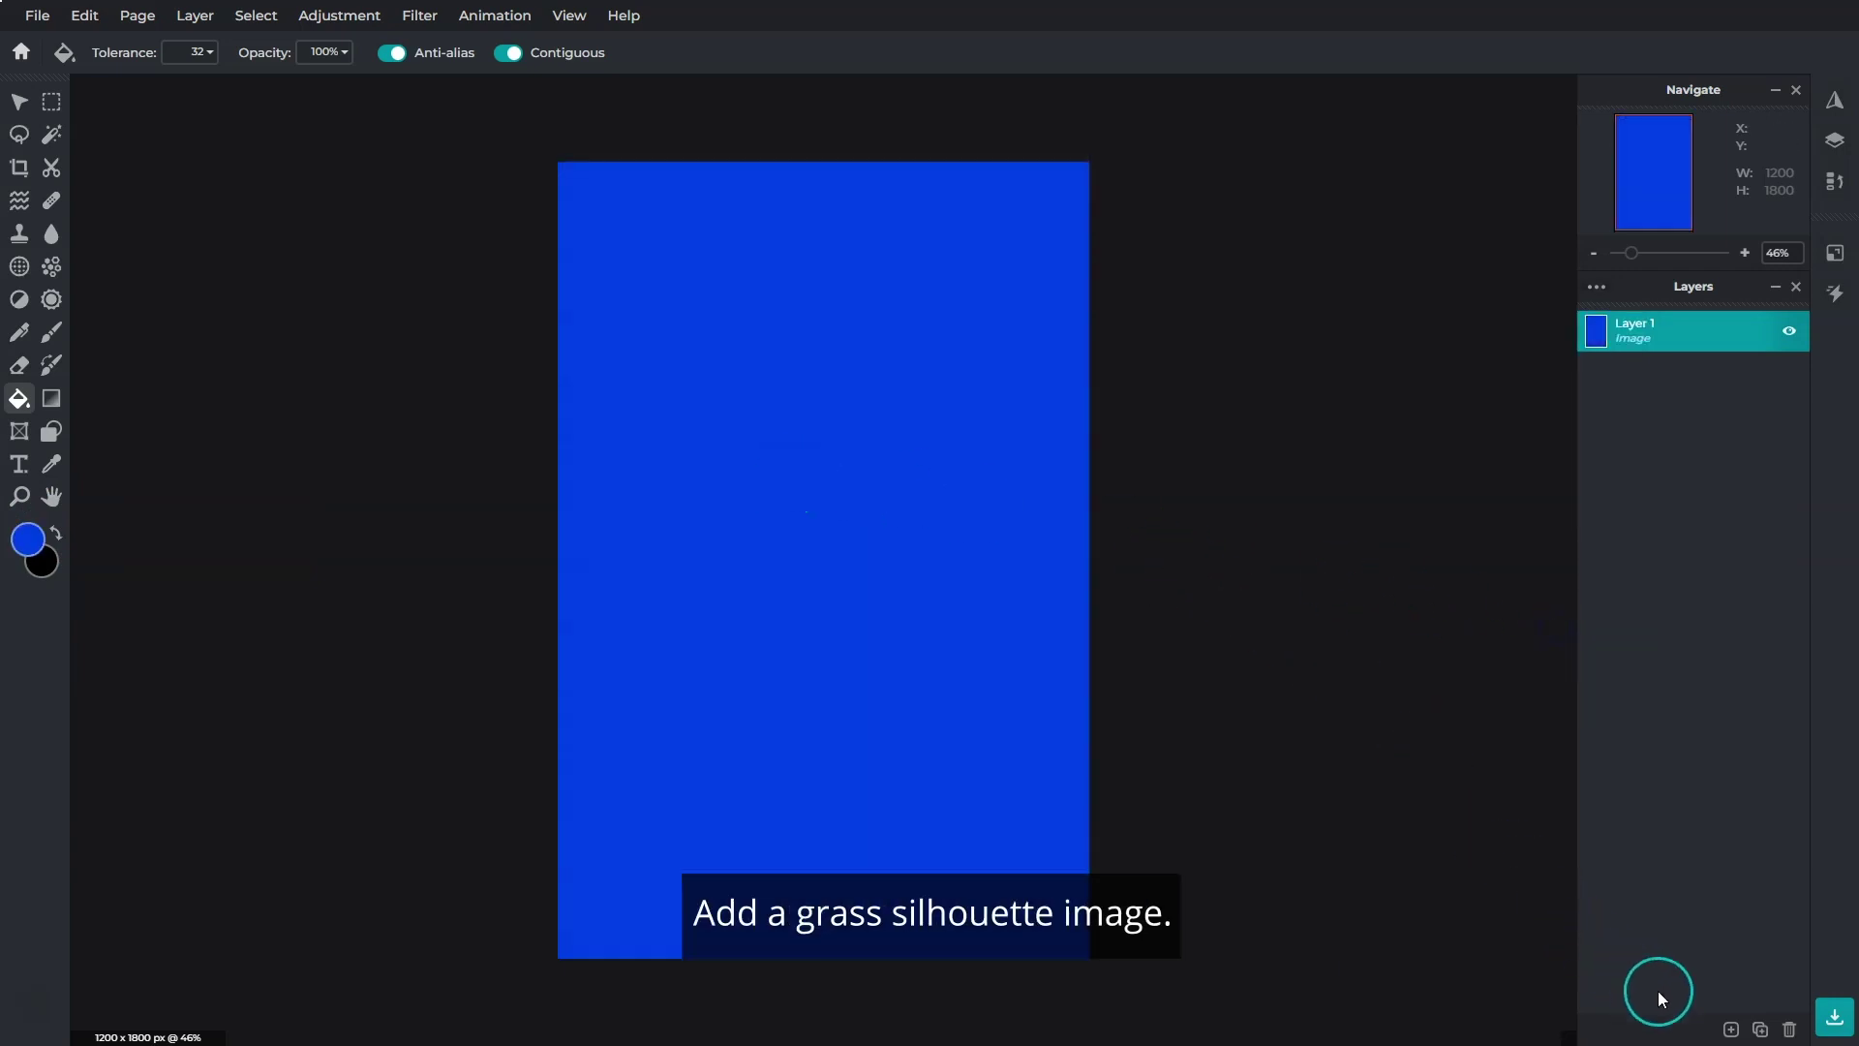
# Step: Add the long grass image as a new layer and resize it to the canvas width, 1200 × 672 px
pyautogui.click(1731, 1028)
pyautogui.click(1704, 965)
pyautogui.click(353, 189)
pyautogui.click(1138, 673)
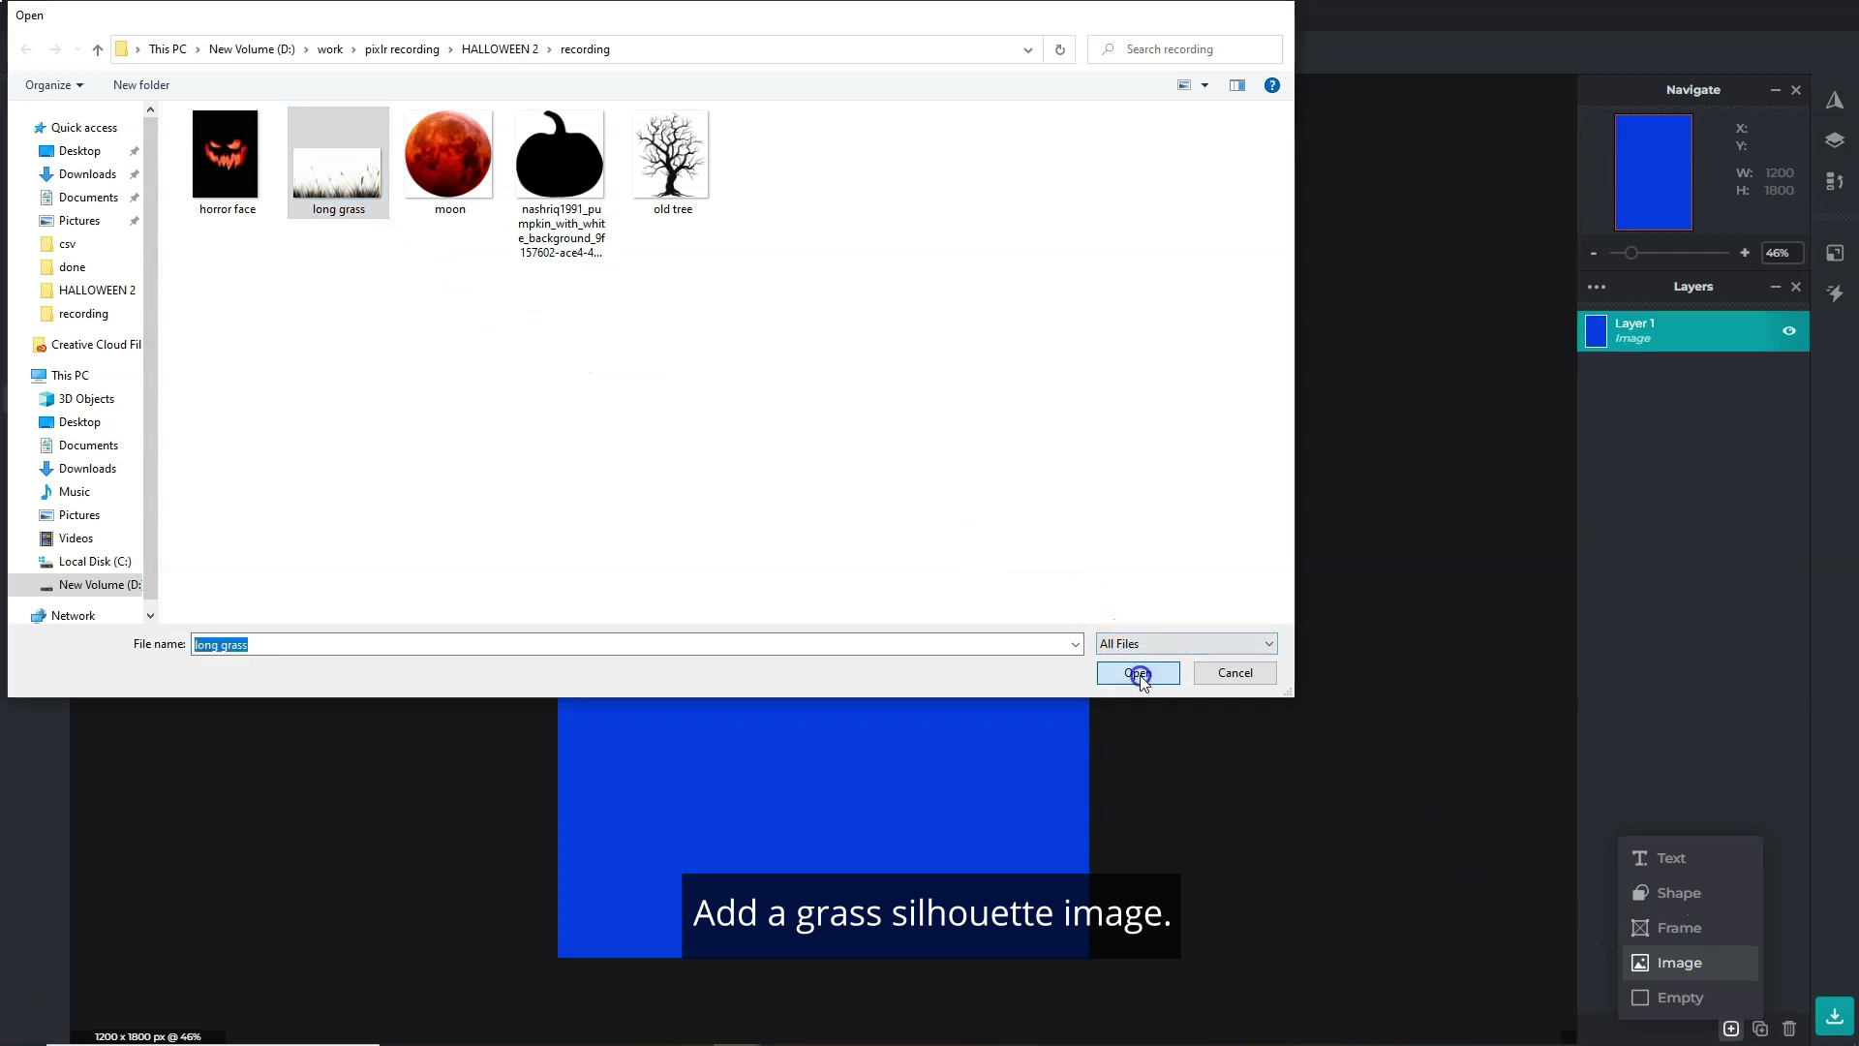
pyautogui.moveTo(1148, 381); pyautogui.dragTo(1092, 426)
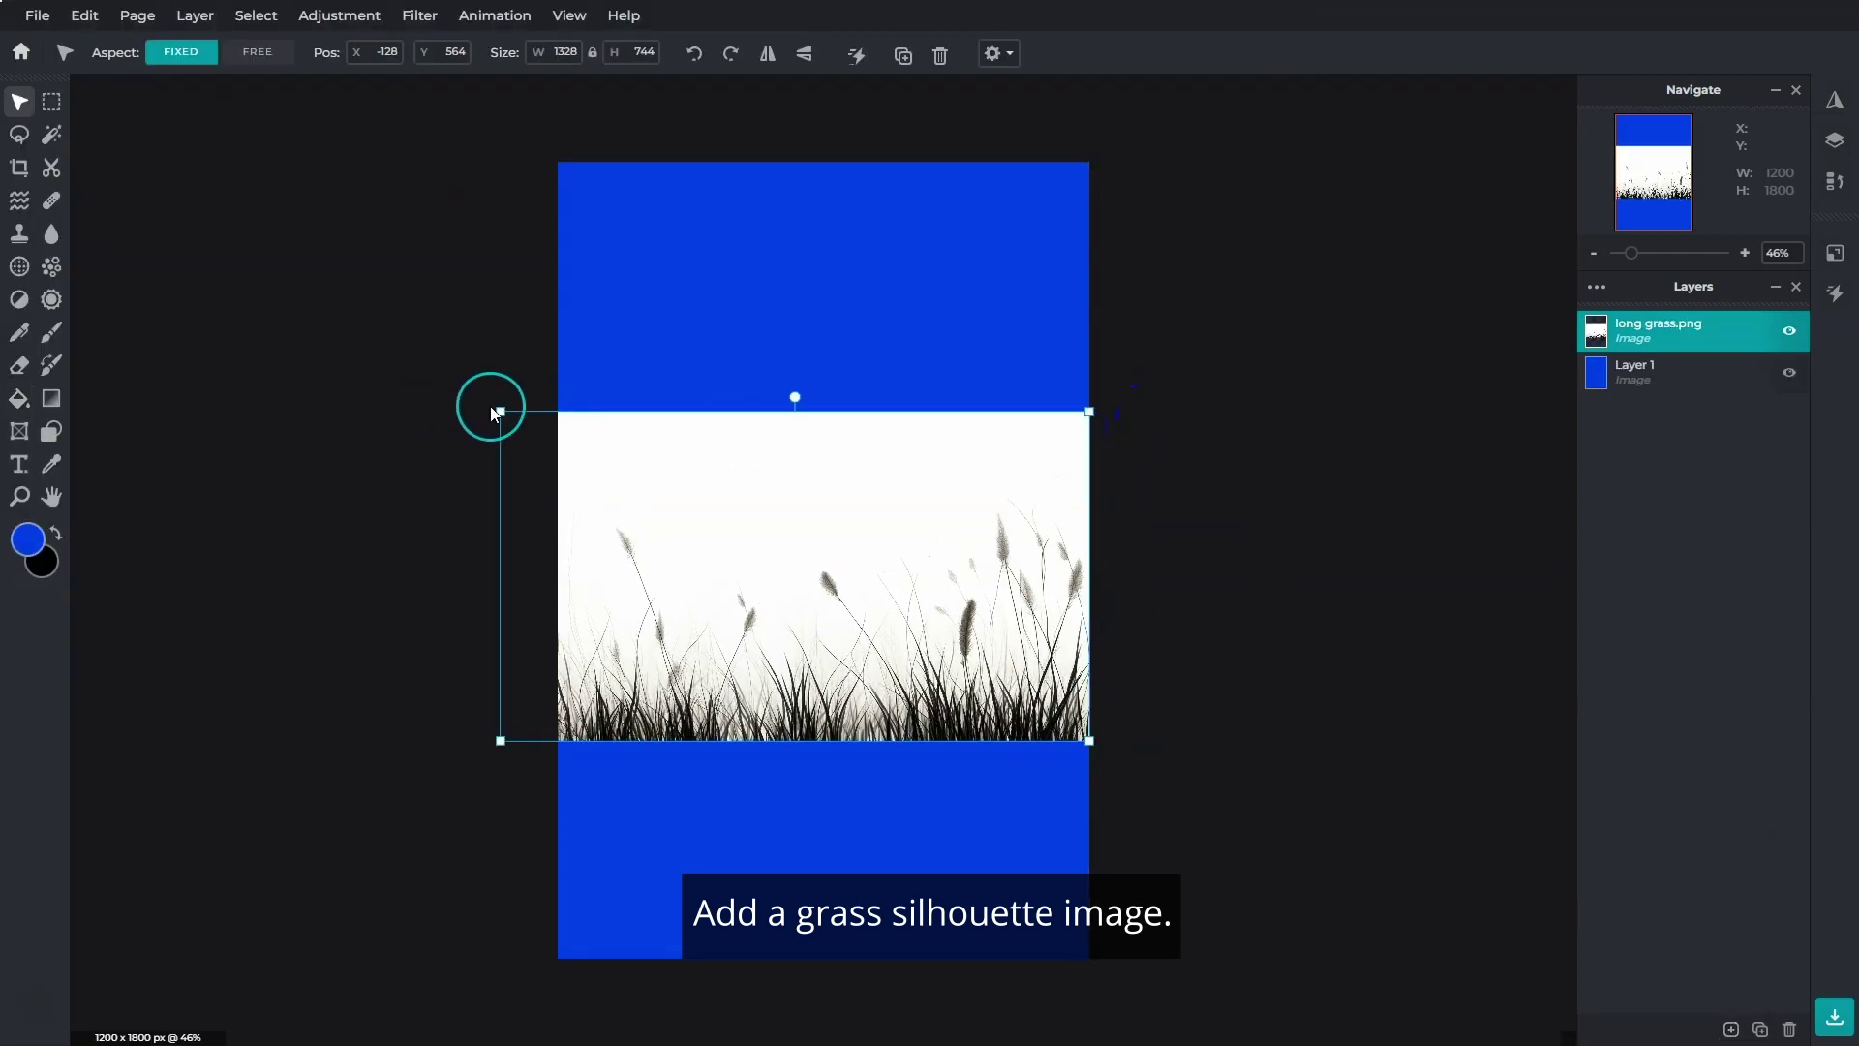
pyautogui.moveTo(496, 407); pyautogui.dragTo(552, 438)
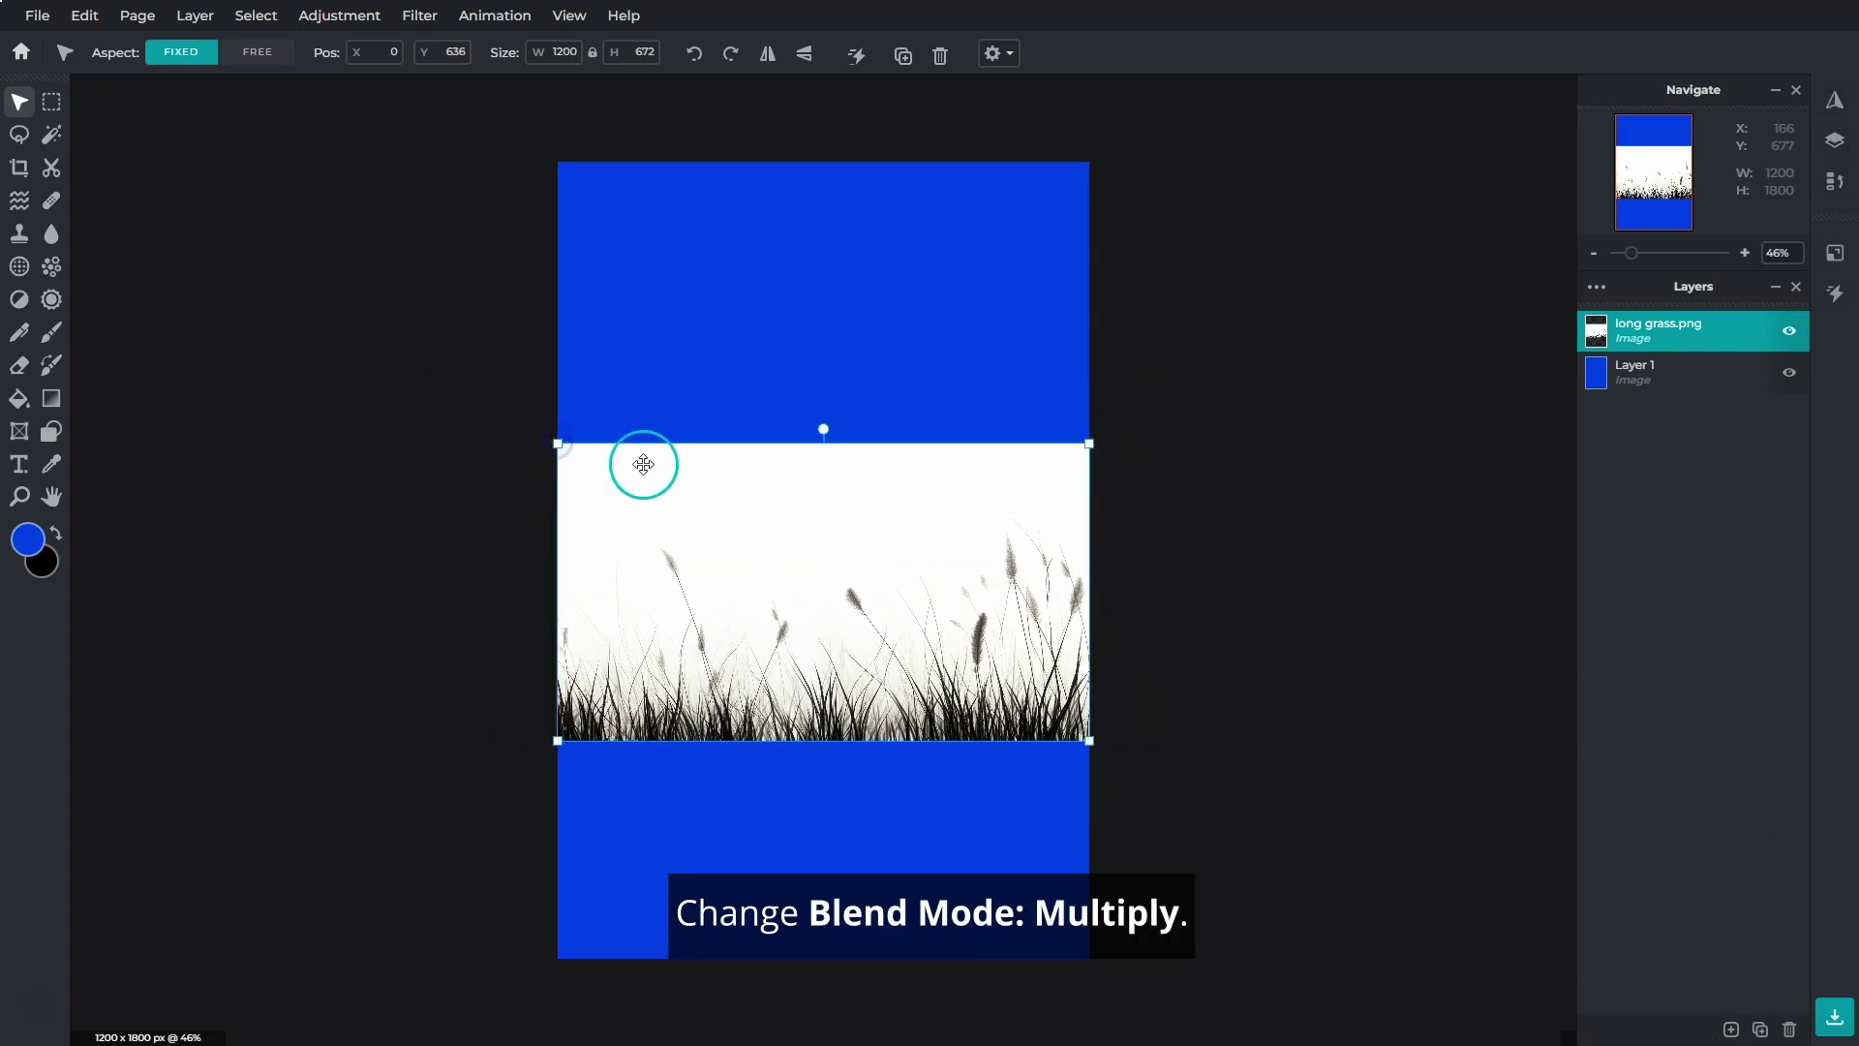
# Step: Set the grass layer's blend mode to Multiply and move it up to about Y 564
pyautogui.click(1591, 289)
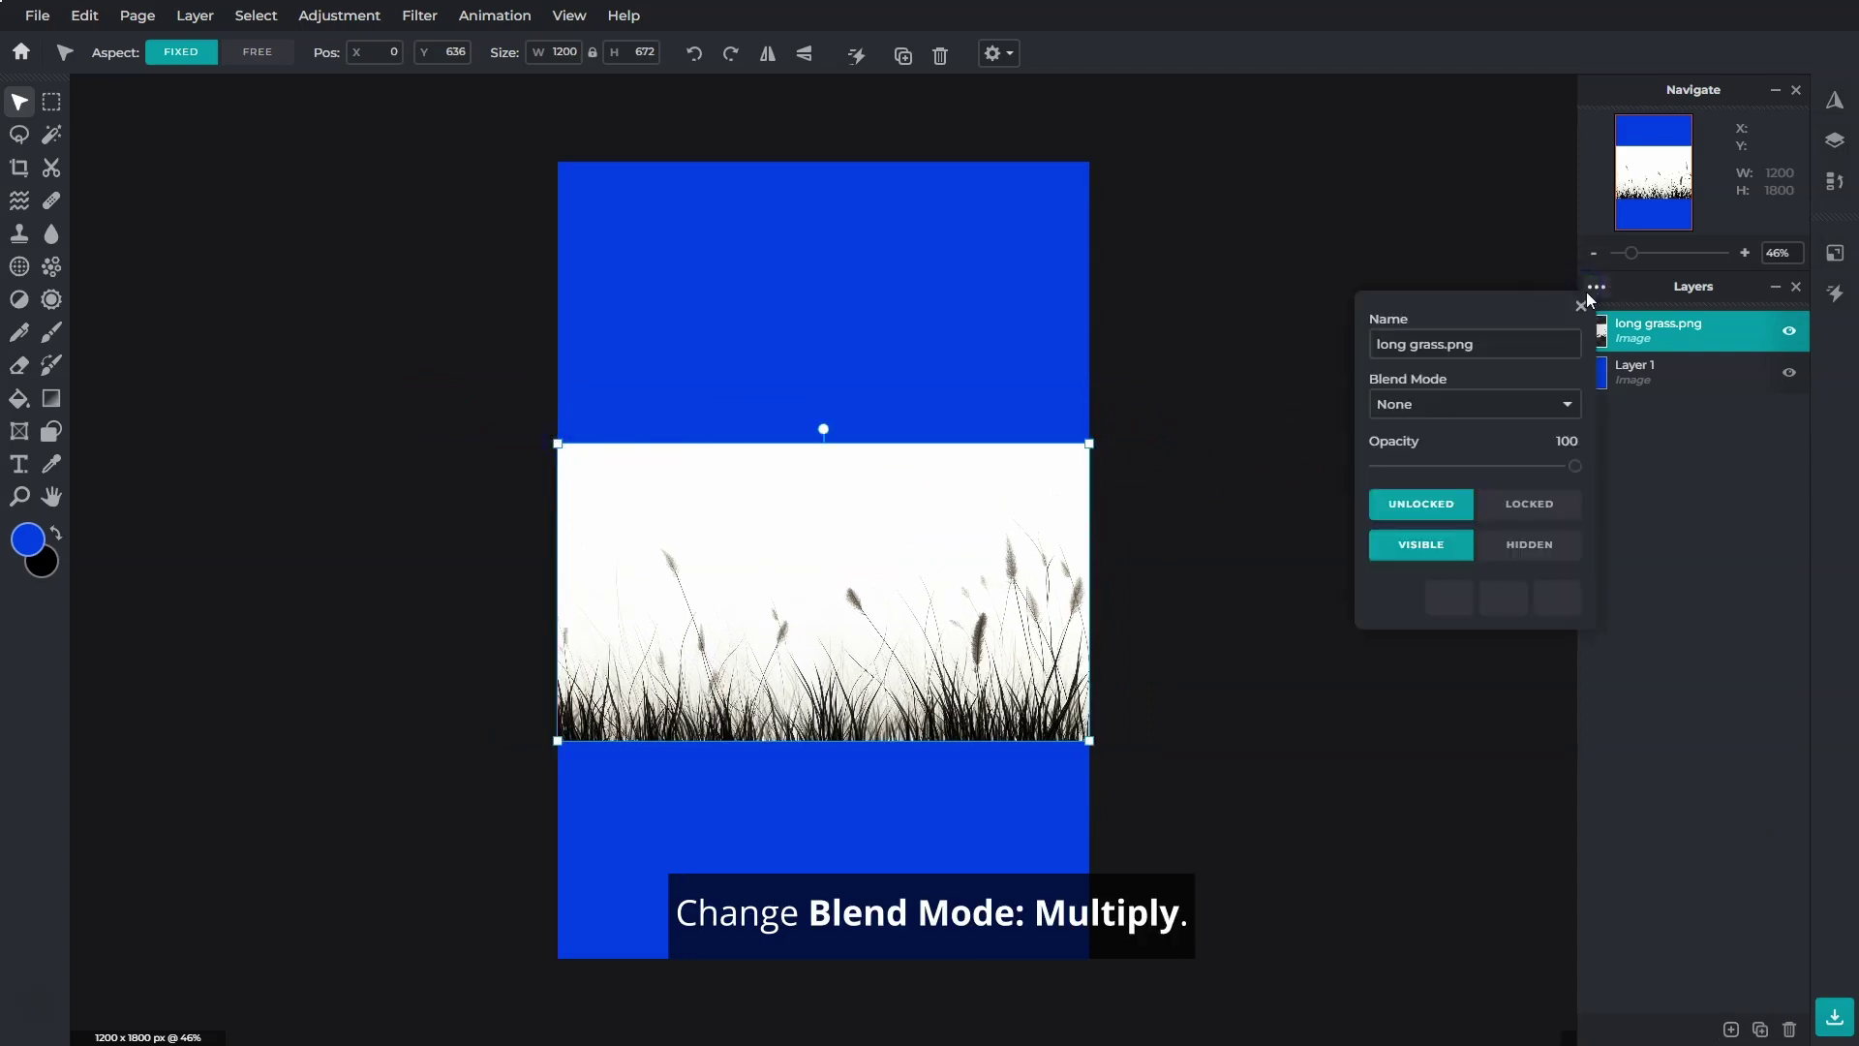
pyautogui.click(1548, 405)
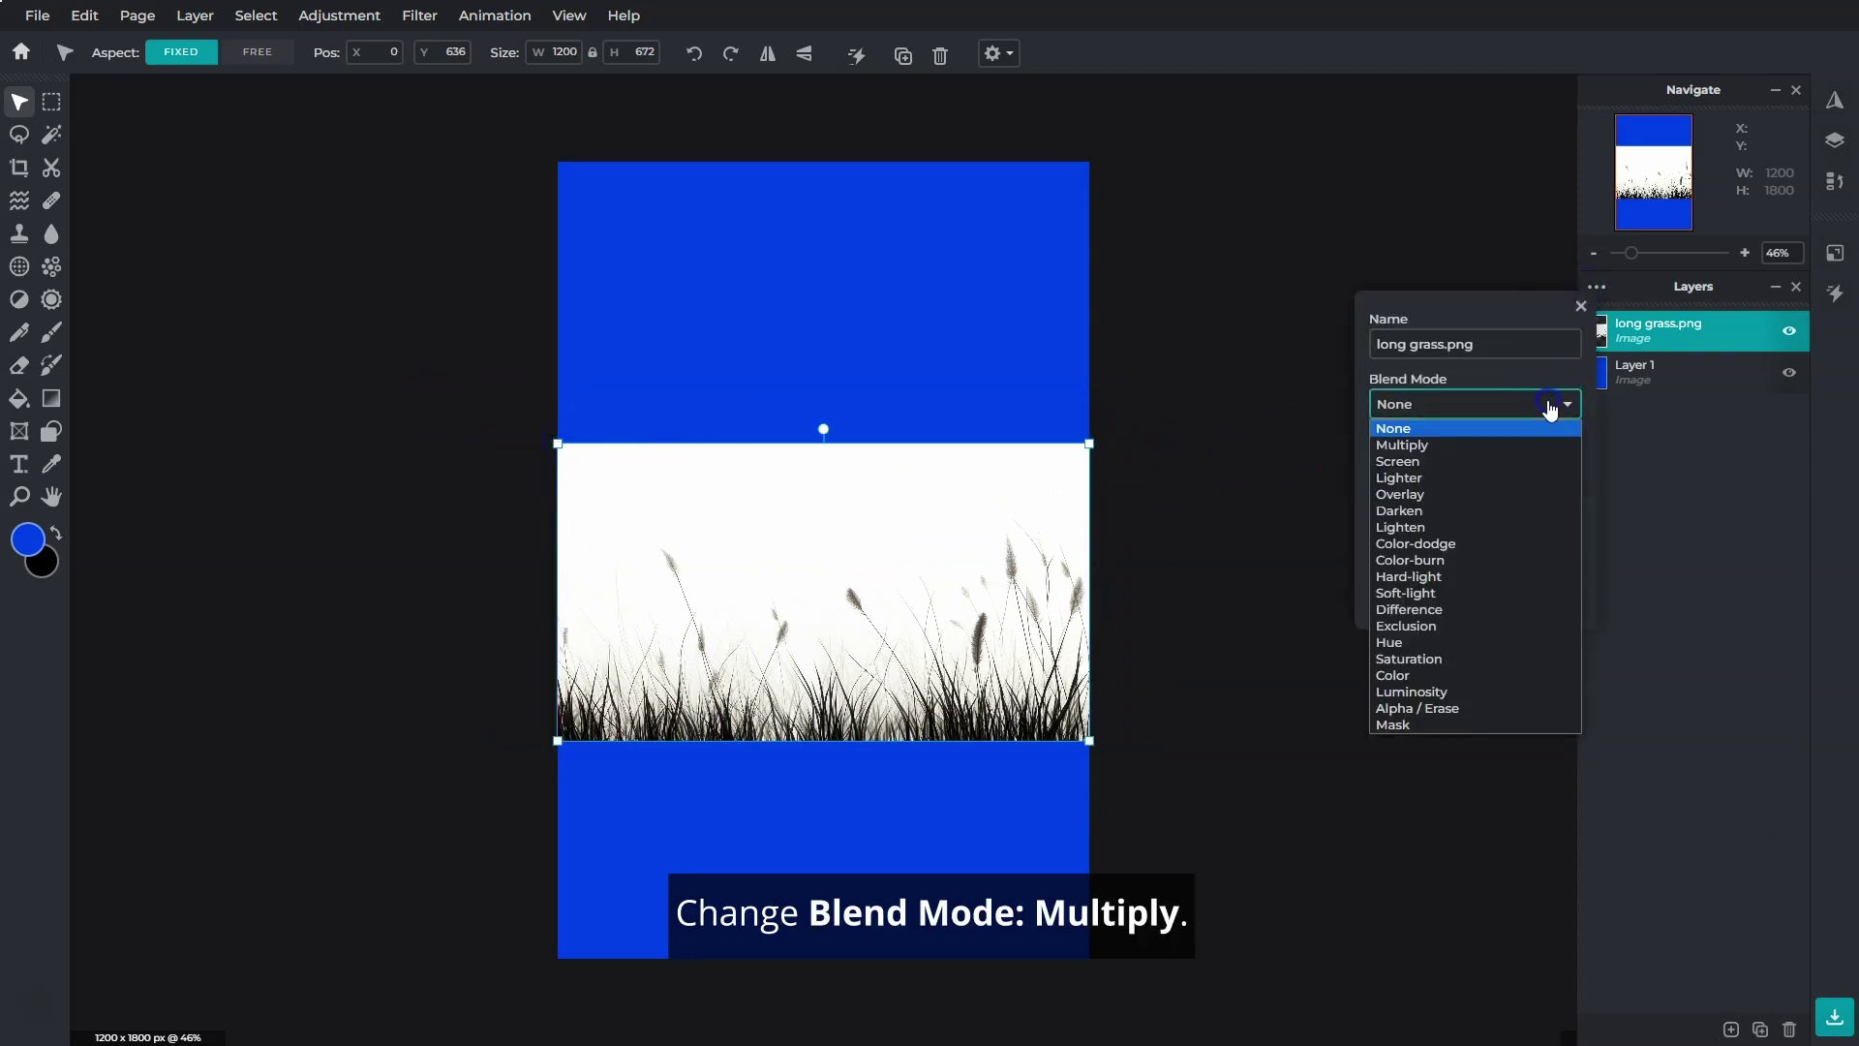
pyautogui.click(1505, 445)
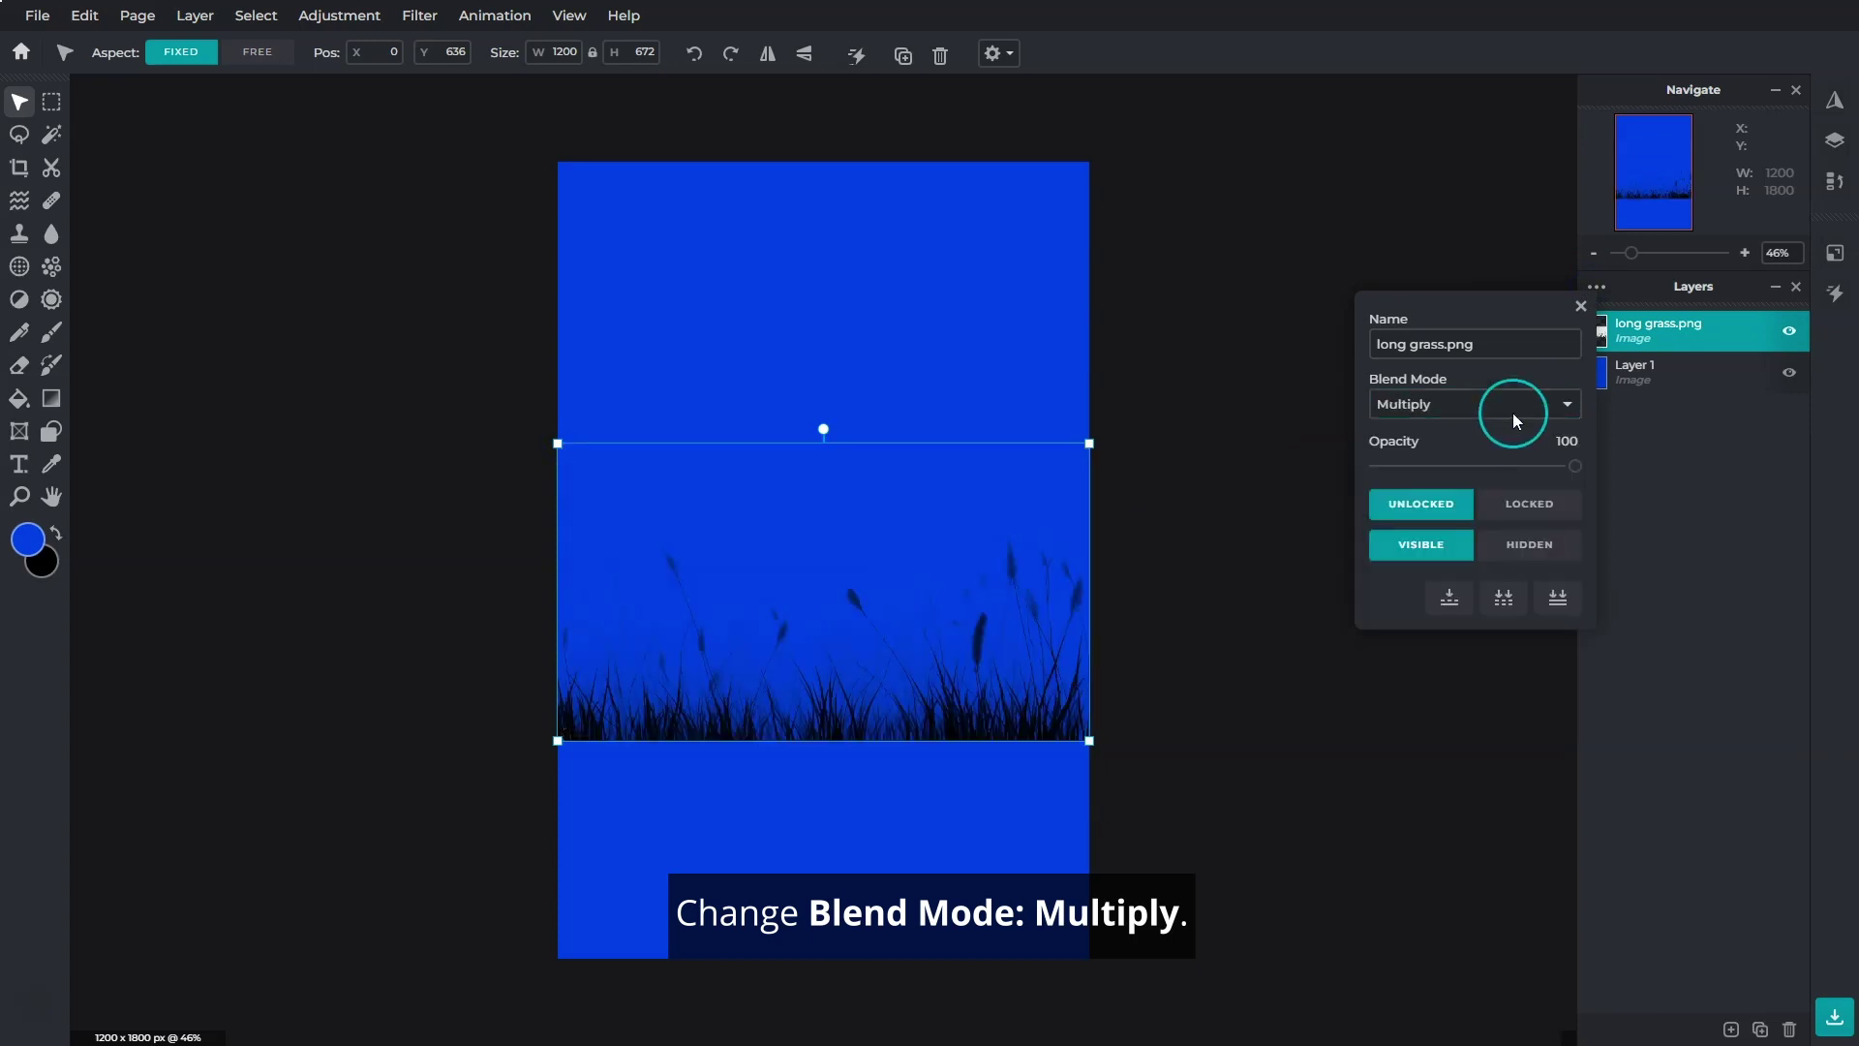
pyautogui.click(1582, 308)
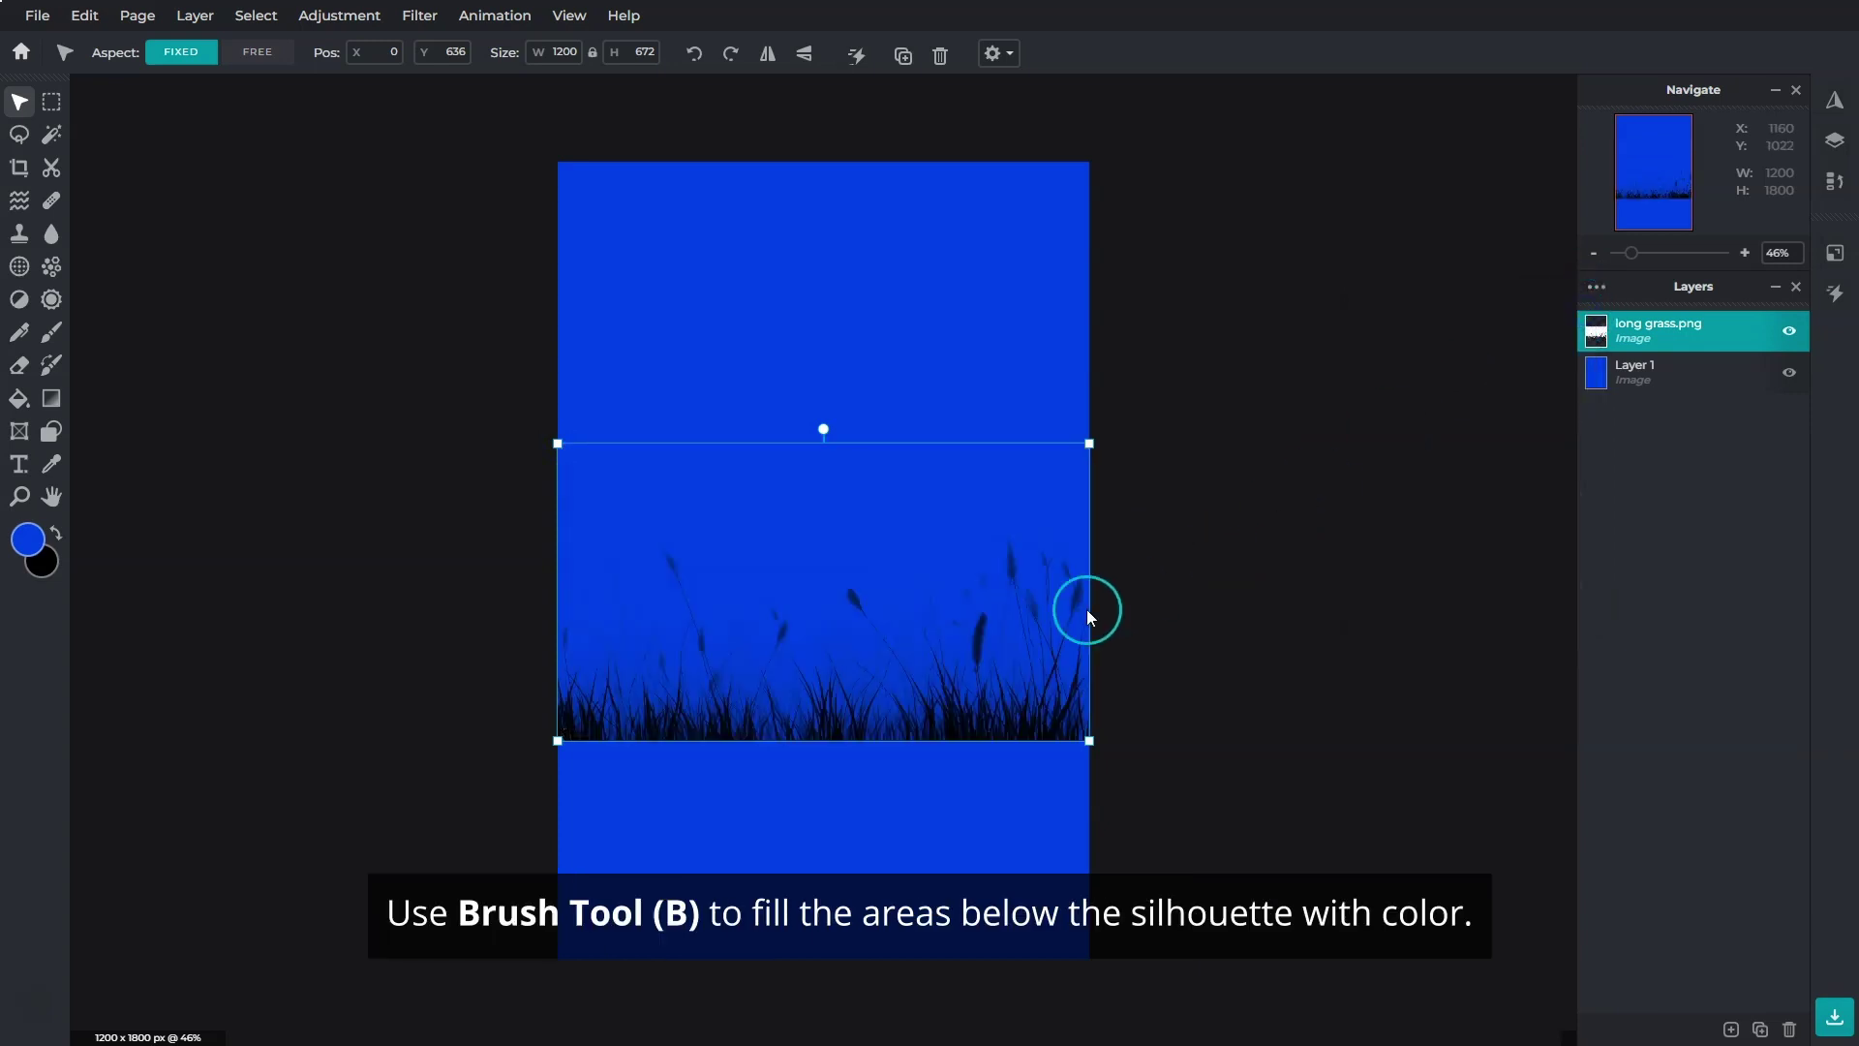
pyautogui.moveTo(992, 635); pyautogui.dragTo(996, 602)
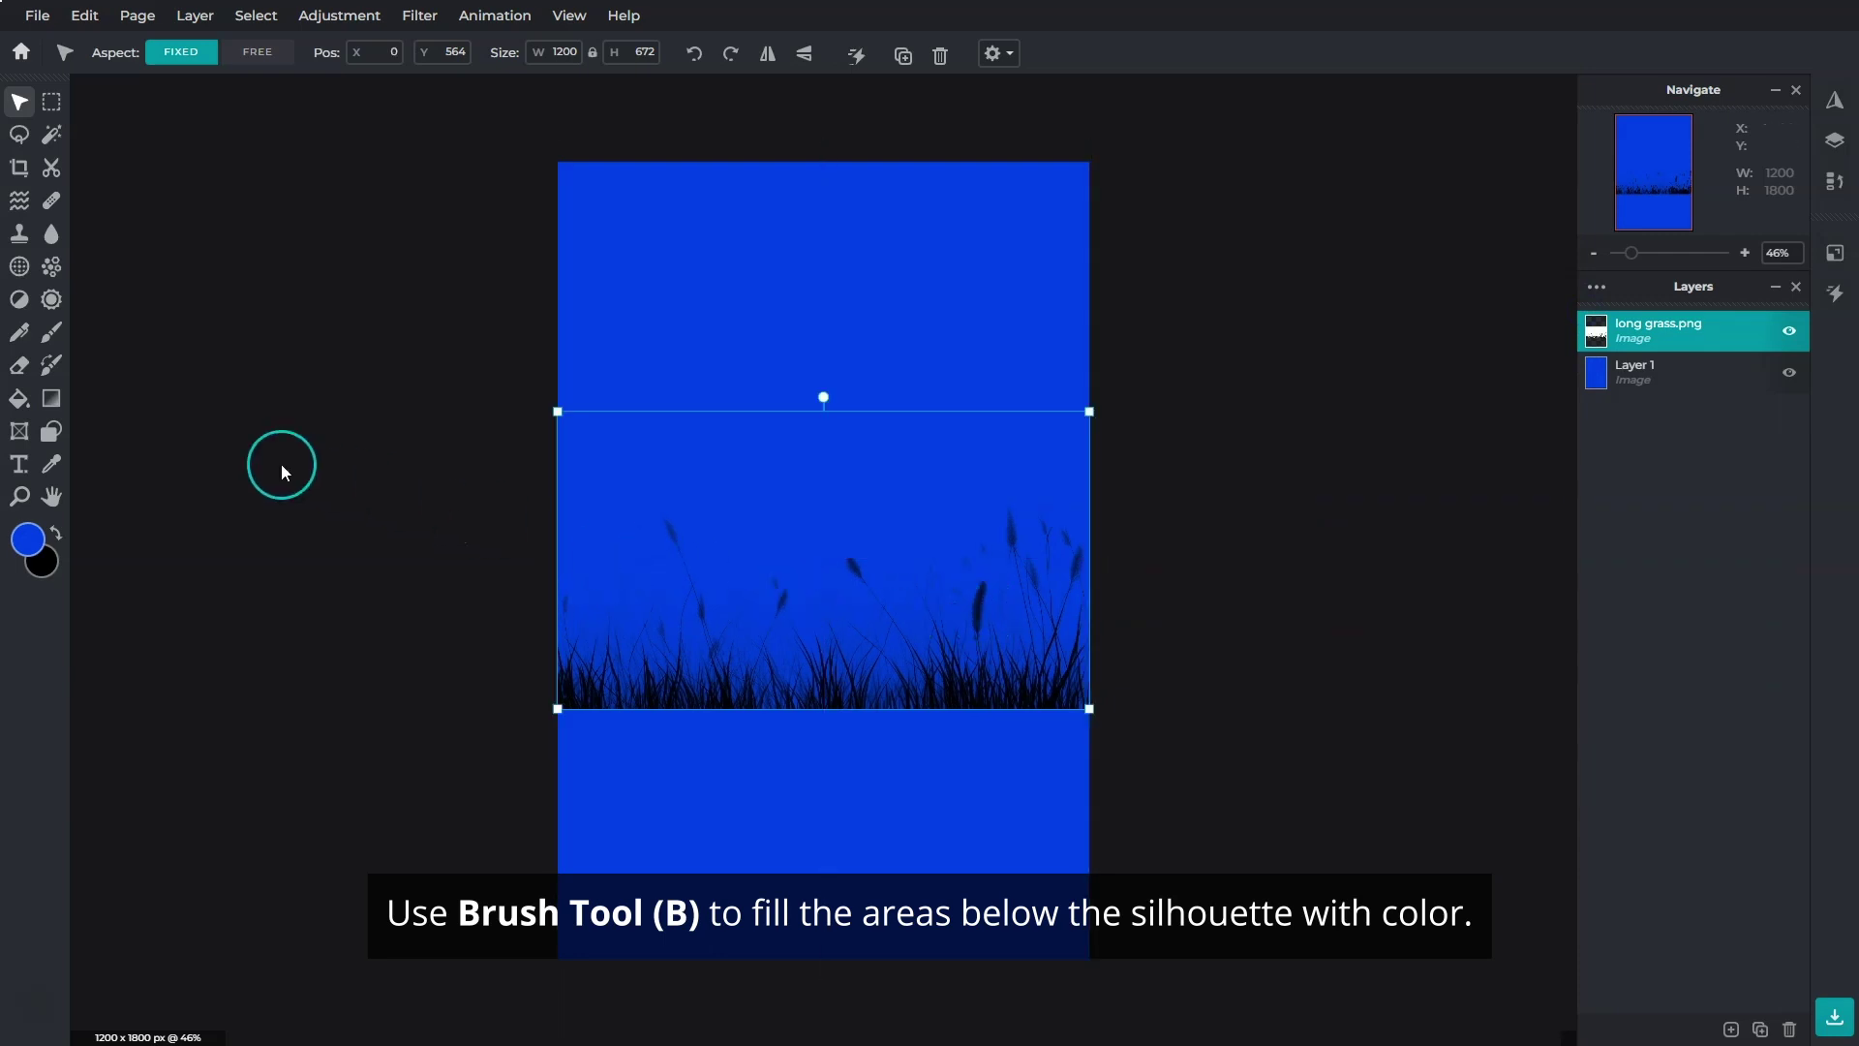
# Step: Paint the whole area below the grass silhouette black with a brush about 84 px in size
pyautogui.click(53, 337)
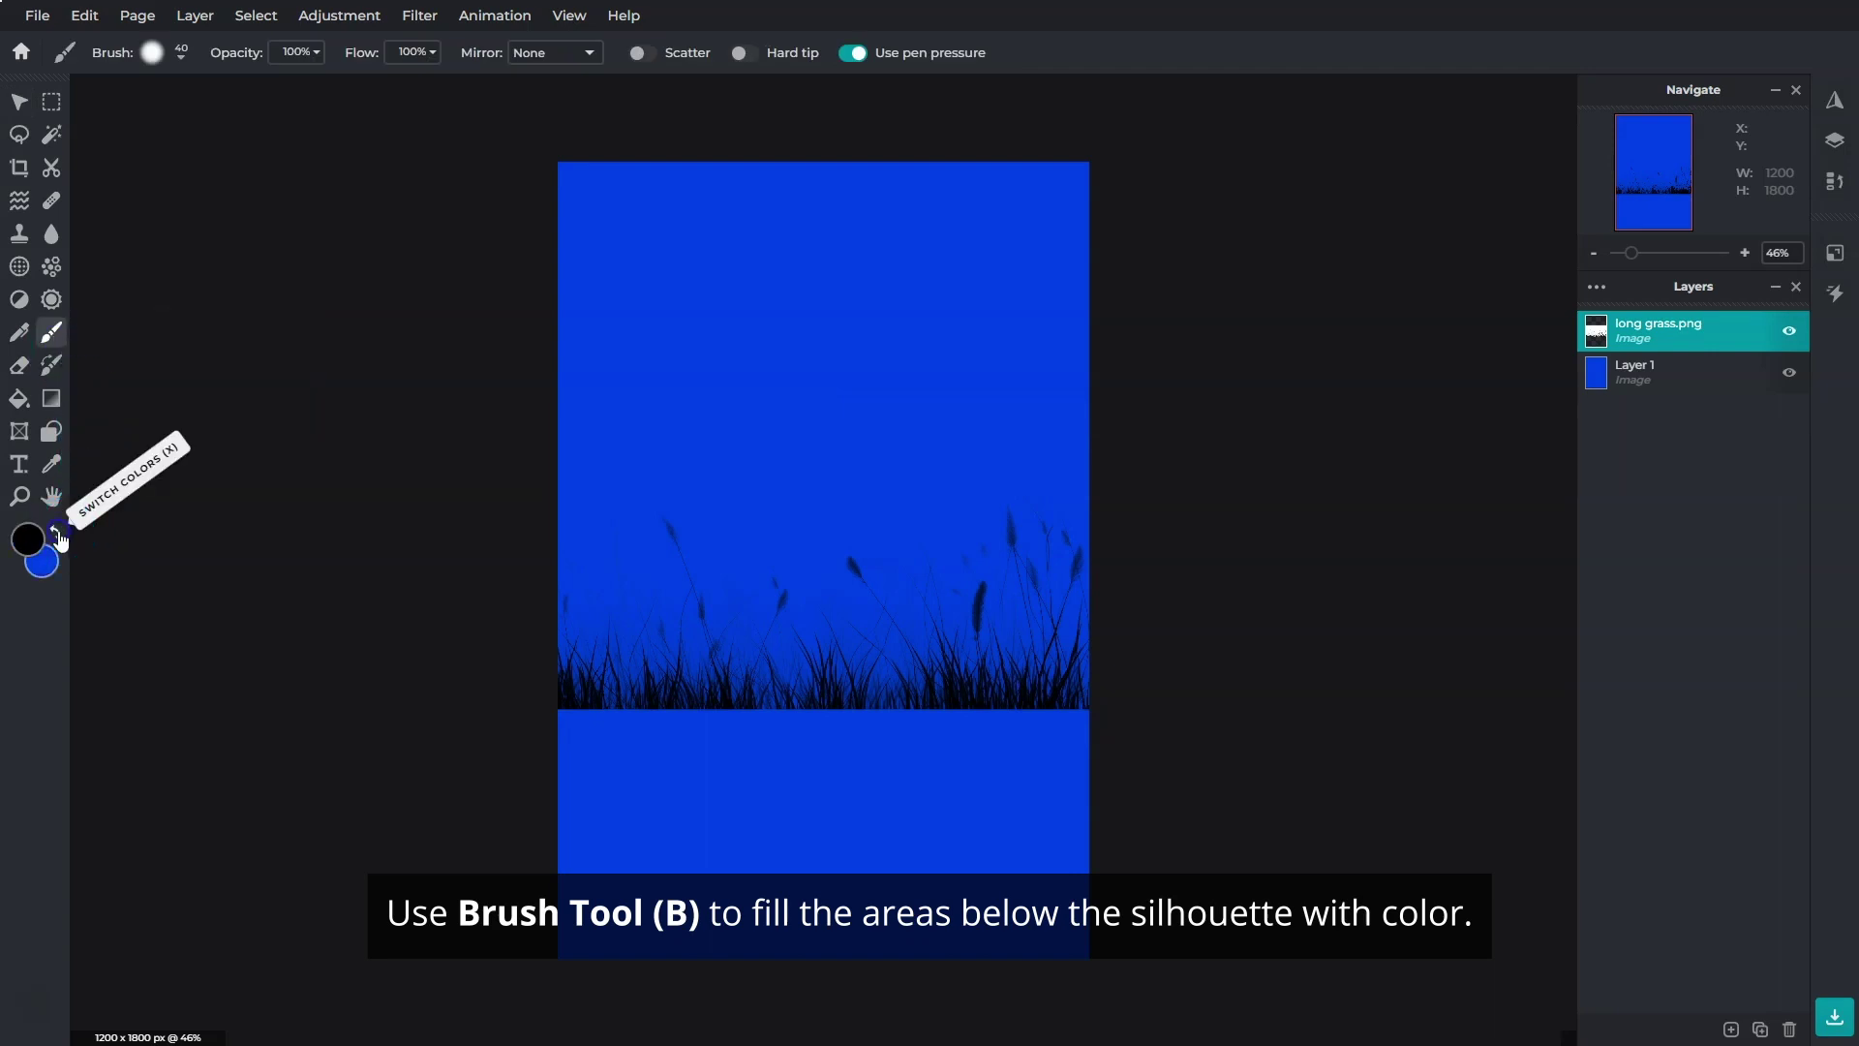
pyautogui.click(182, 56)
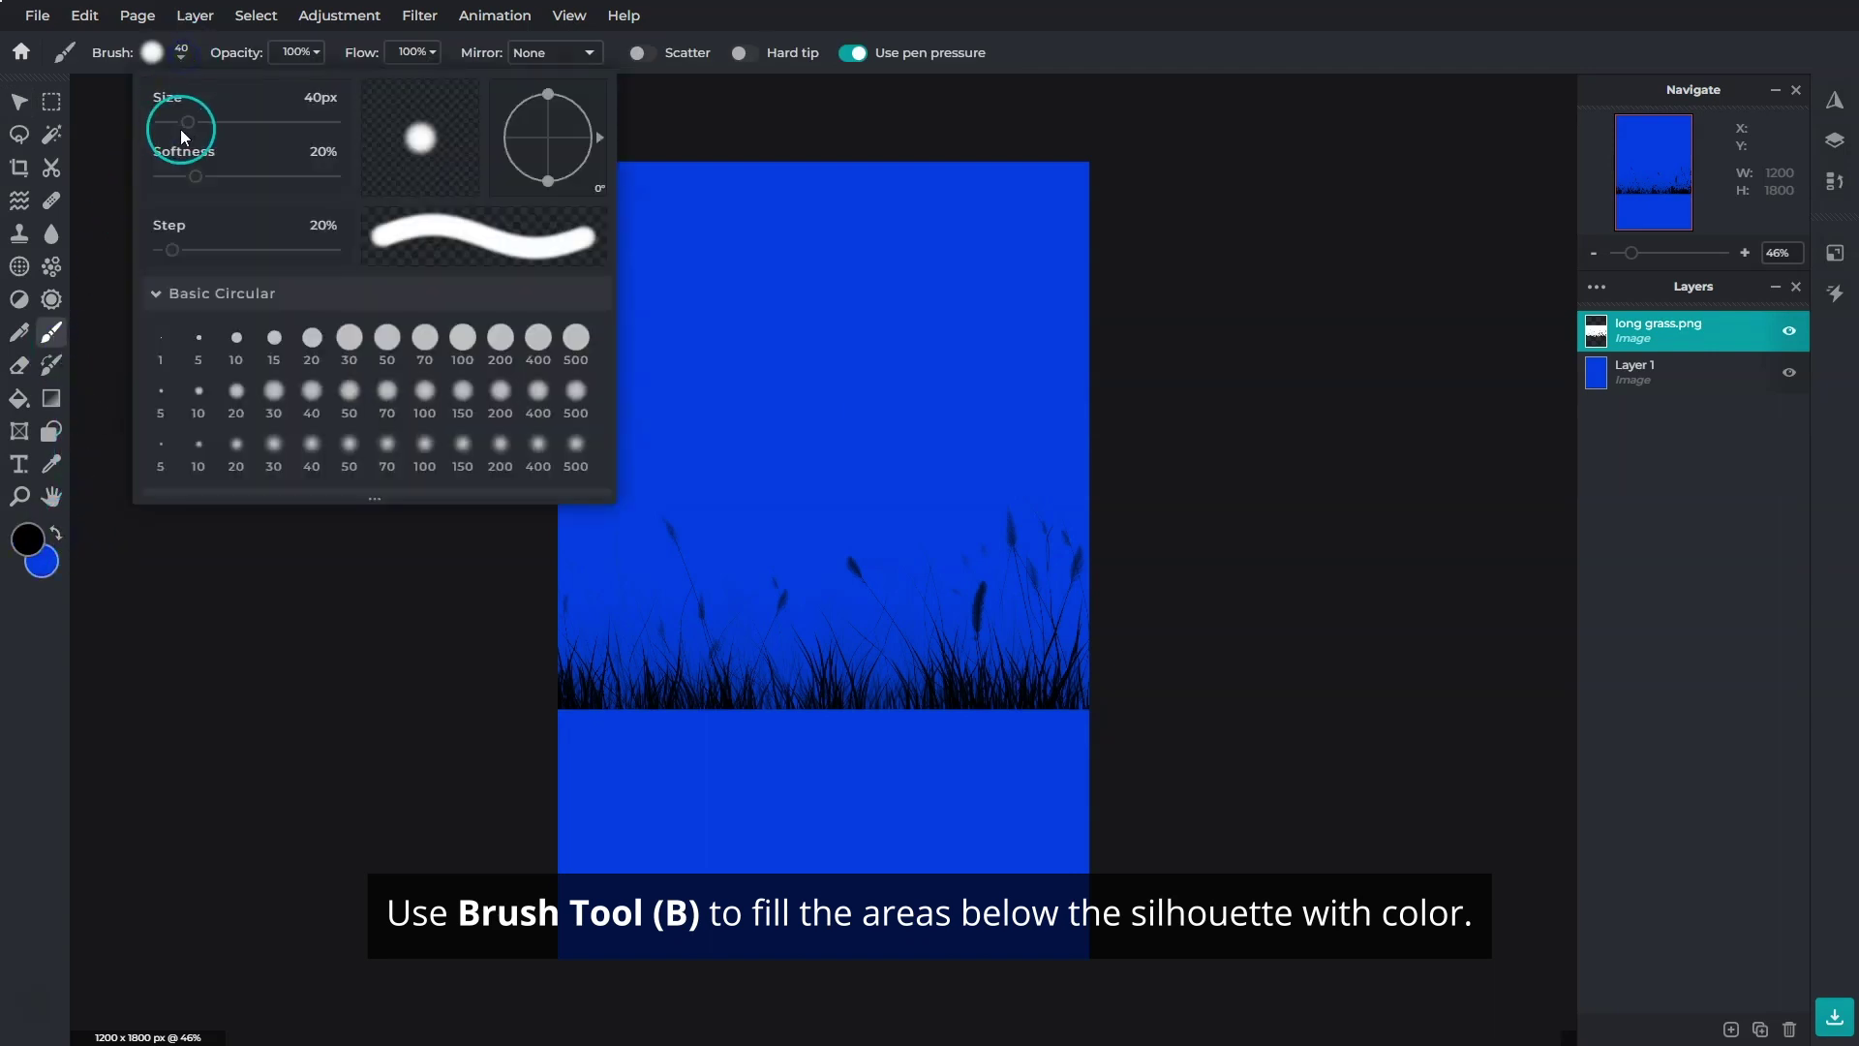
pyautogui.moveTo(209, 134); pyautogui.dragTo(222, 135)
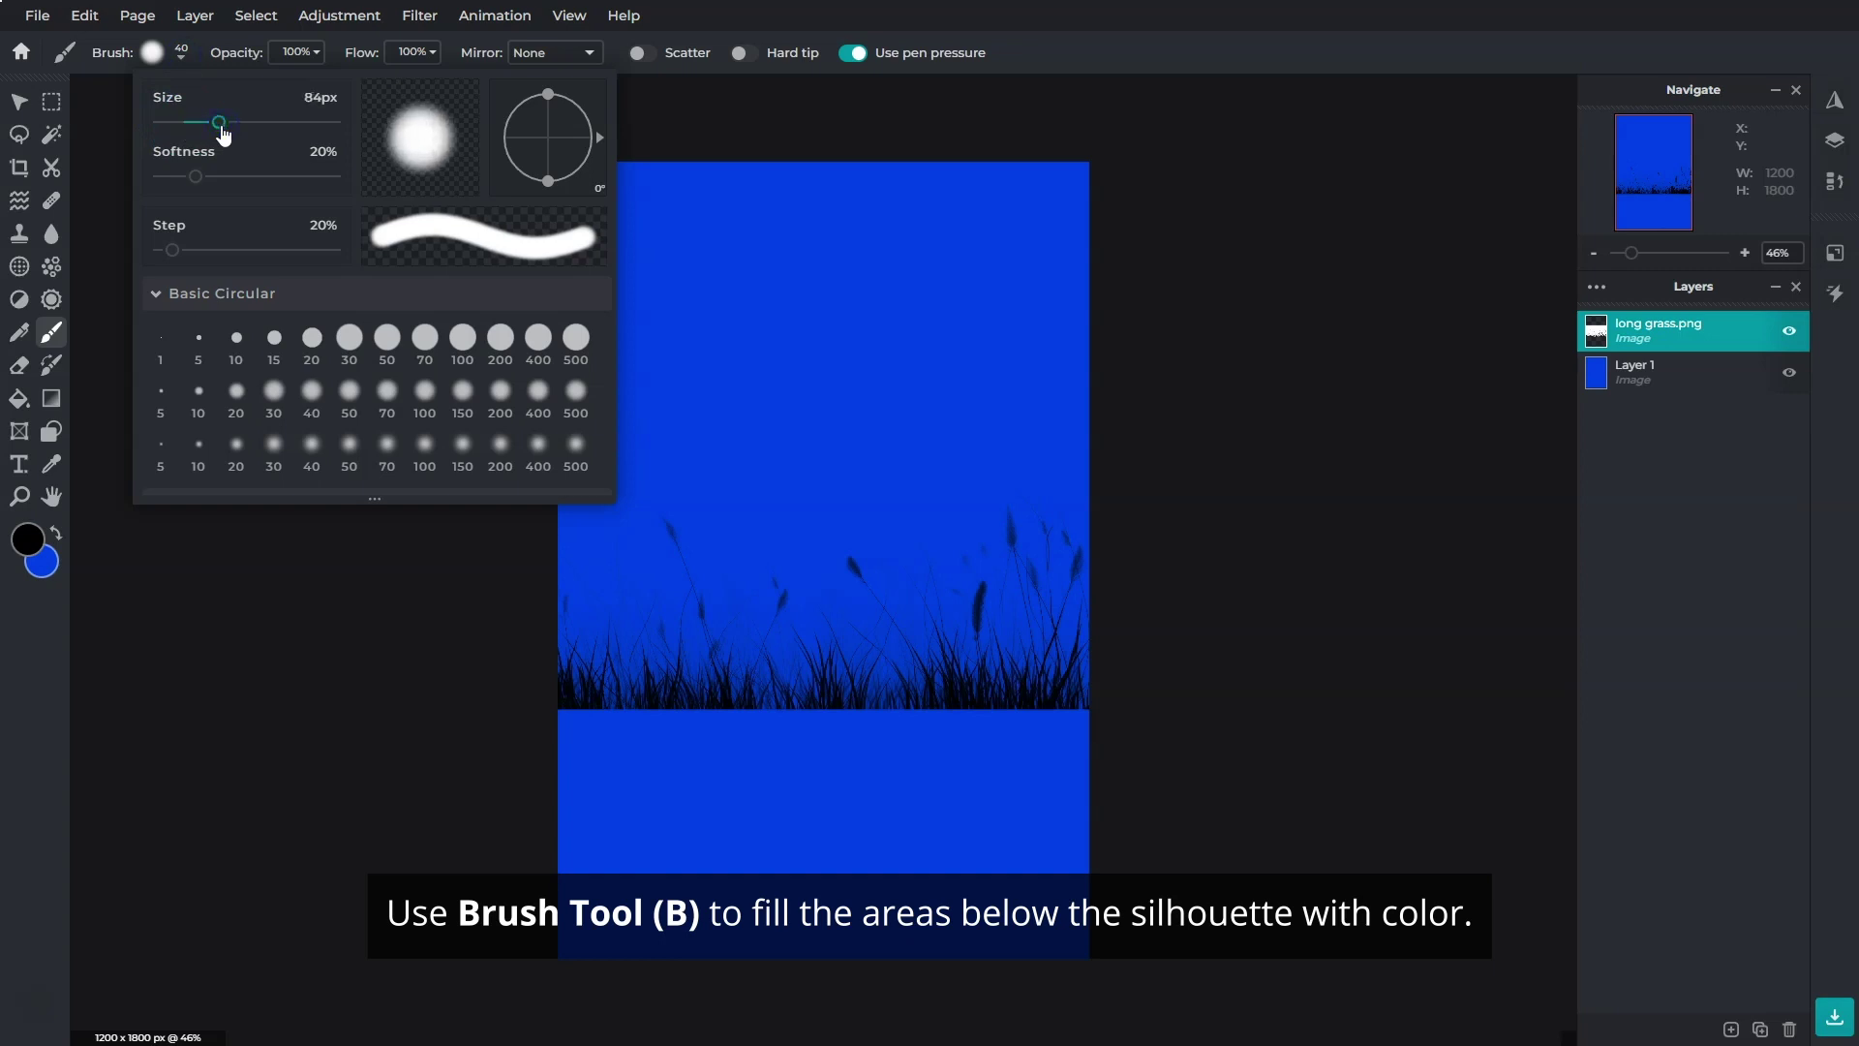
pyautogui.moveTo(540, 718)
pyautogui.mouseDown()
pyautogui.moveTo(851, 717)
pyautogui.moveTo(595, 910)
pyautogui.moveTo(913, 938)
pyautogui.moveTo(805, 784)
pyautogui.moveTo(635, 834)
pyautogui.moveTo(601, 933)
pyautogui.mouseUp()
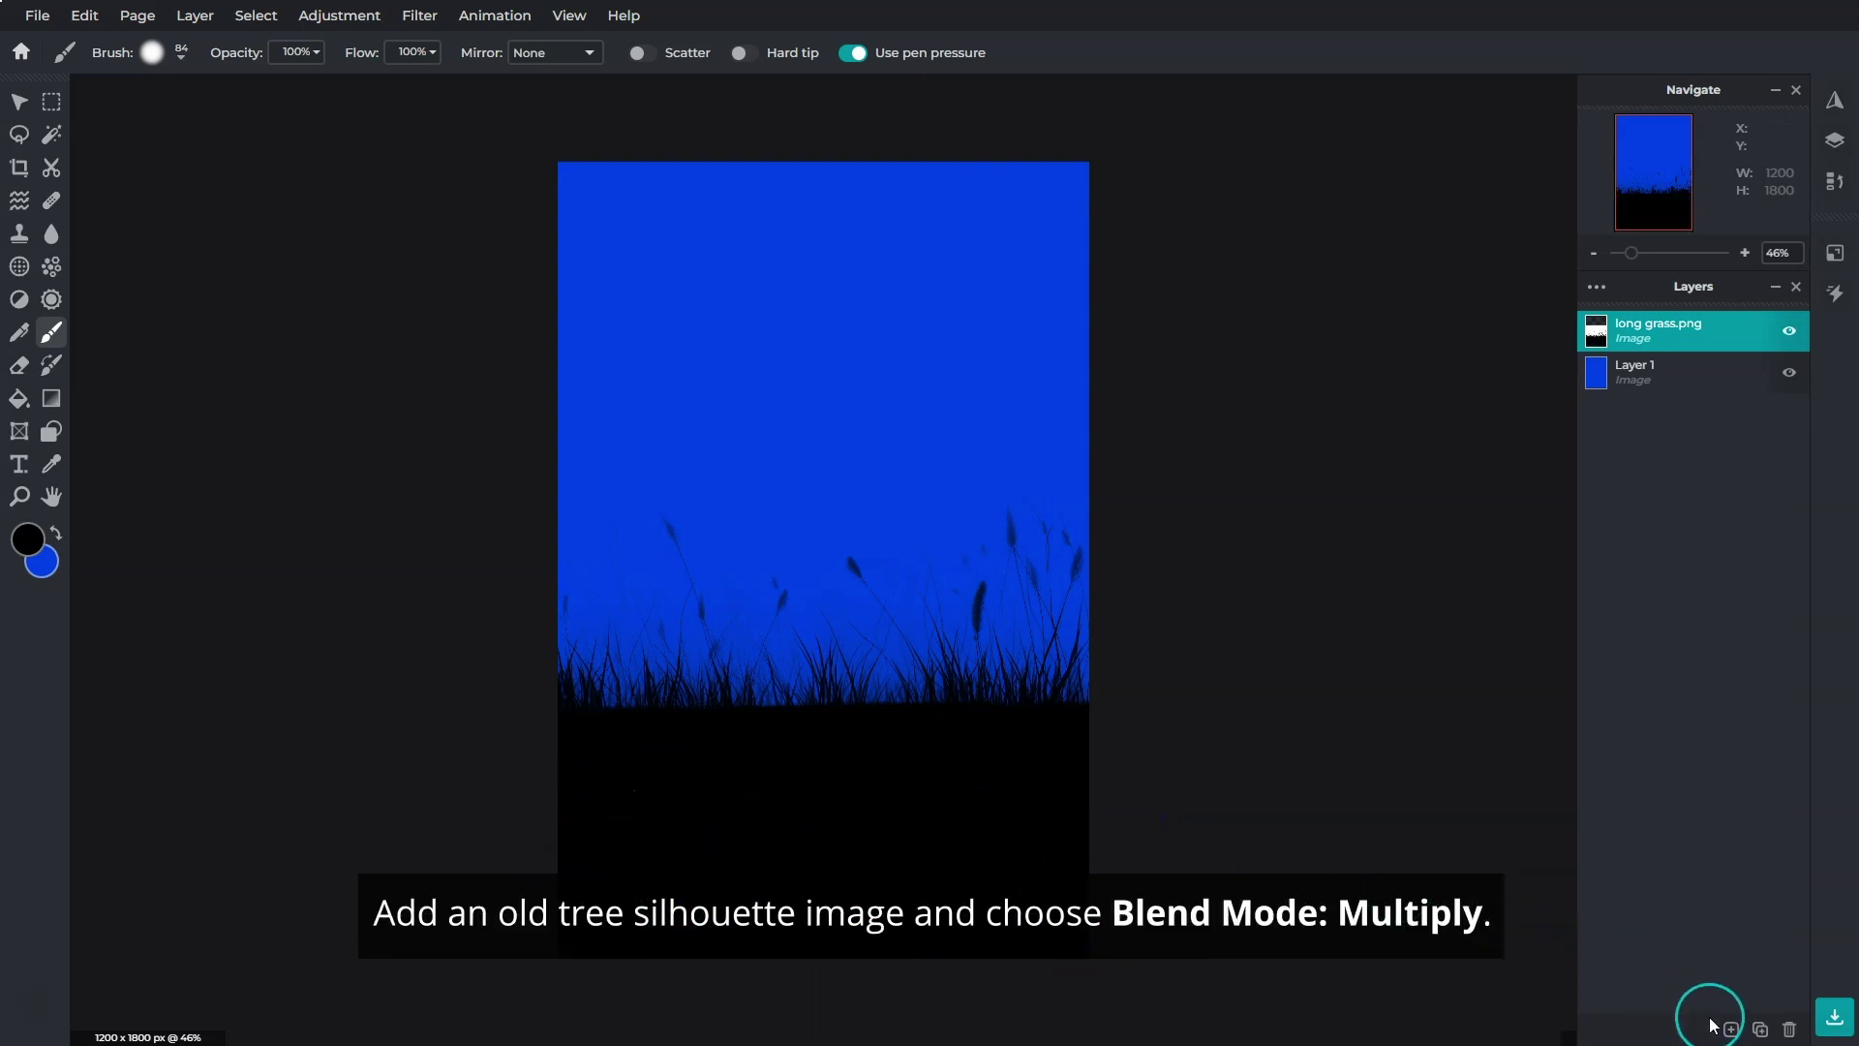
# Step: Add the old tree image as a new layer above the grass
pyautogui.click(1731, 1031)
pyautogui.click(1706, 968)
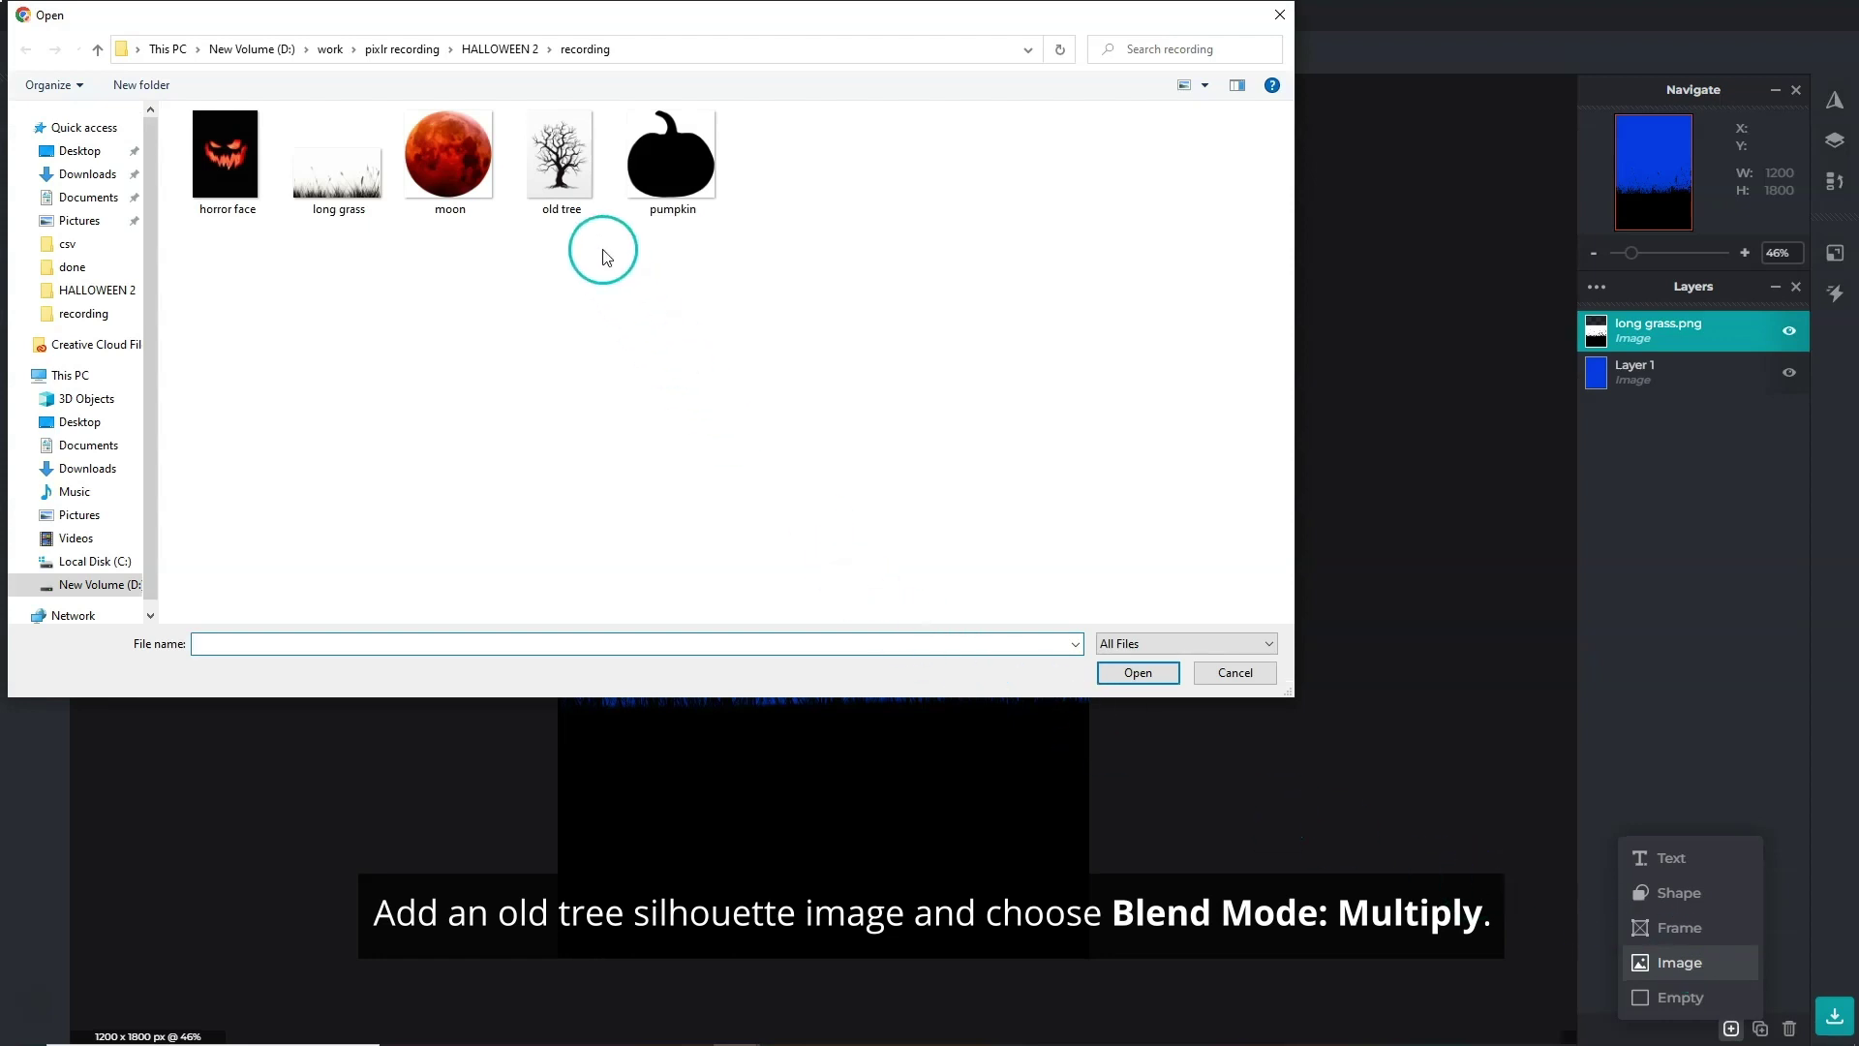
pyautogui.click(560, 160)
pyautogui.click(1137, 675)
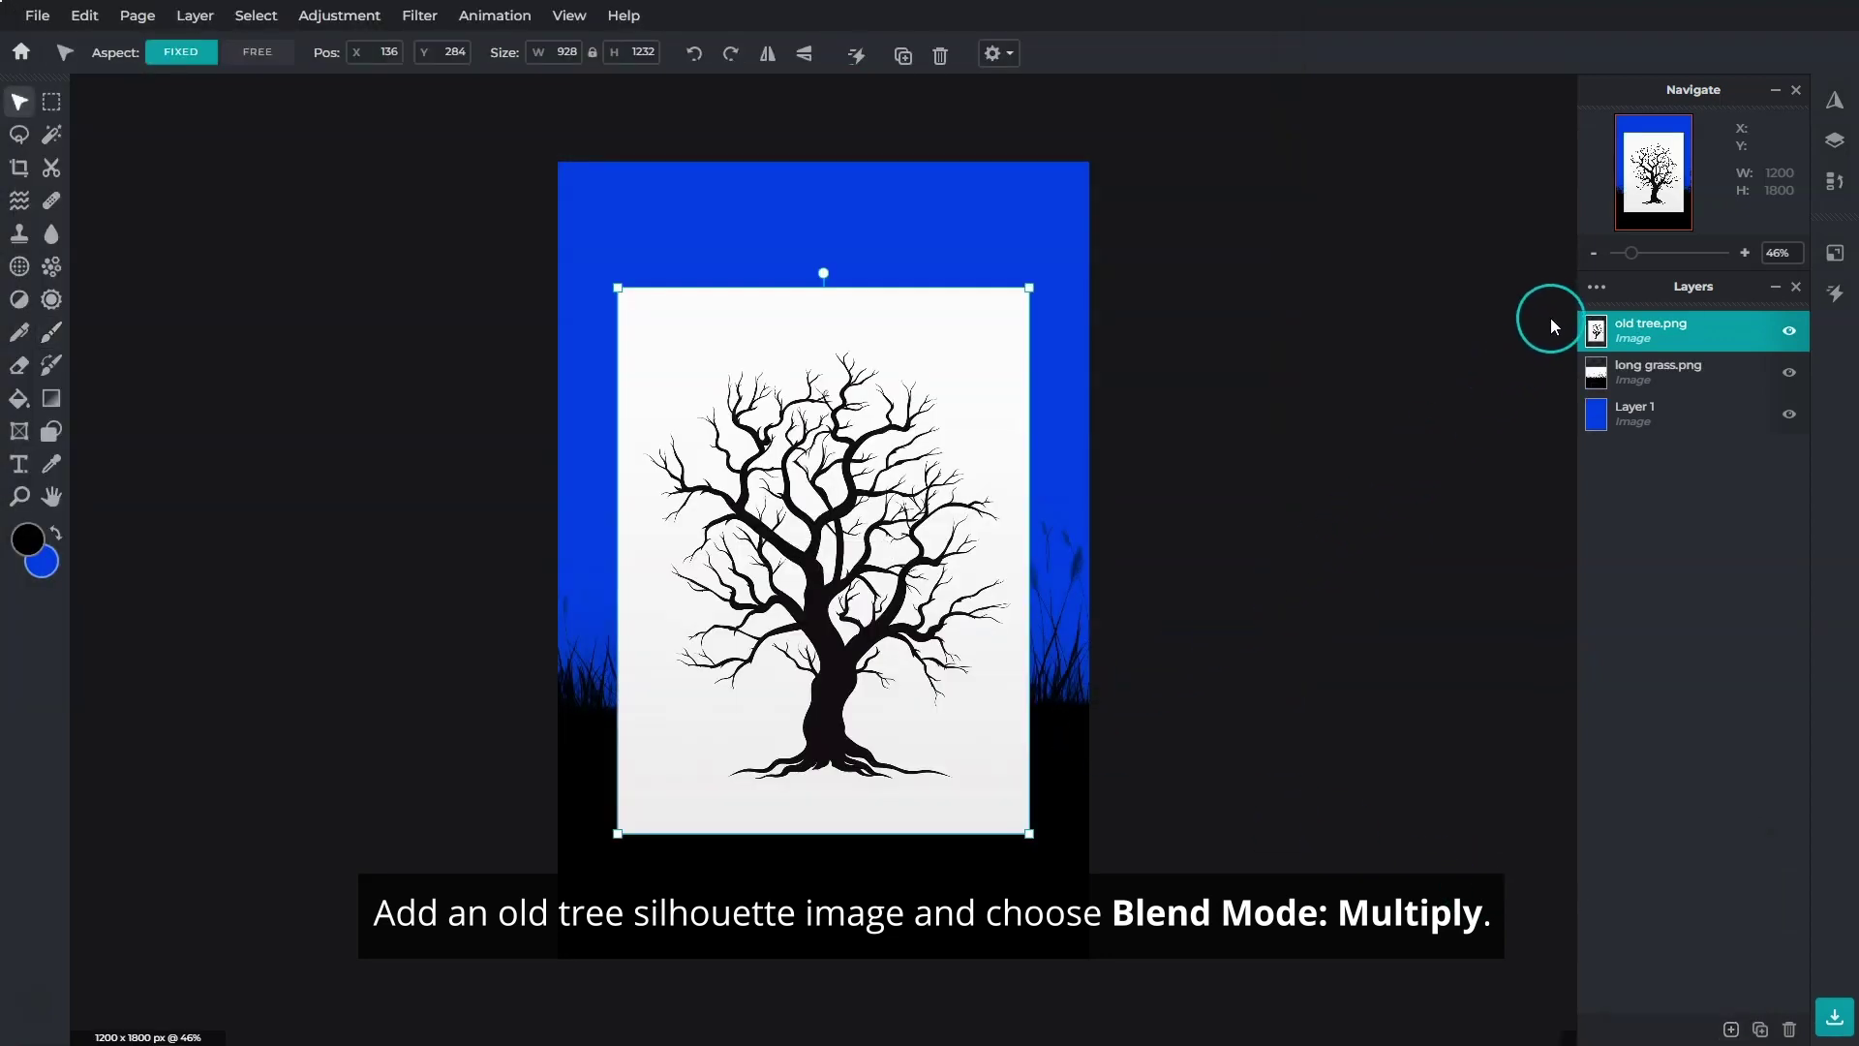
# Step: Set the tree layer's blend mode to Multiply and enlarge it to about 1125 × 1494 px at the canvas's right edge
pyautogui.click(1599, 289)
pyautogui.click(1514, 411)
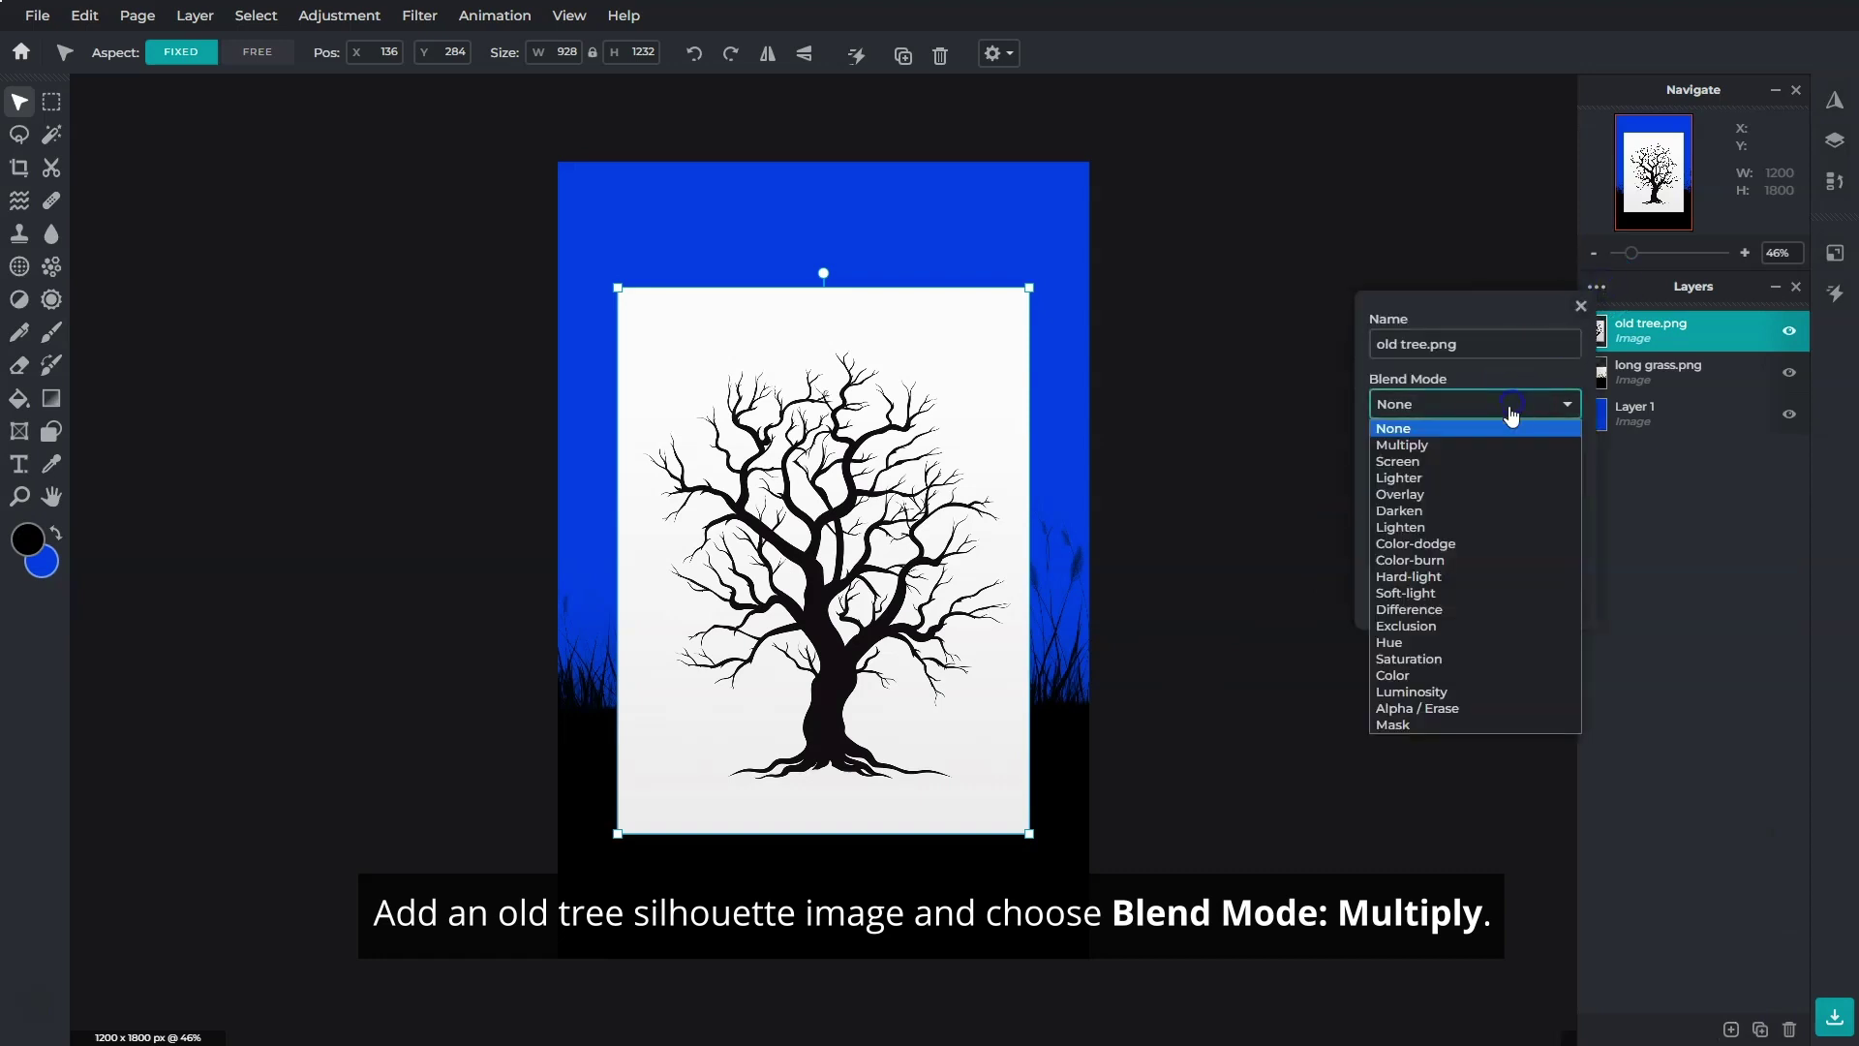
pyautogui.click(1490, 441)
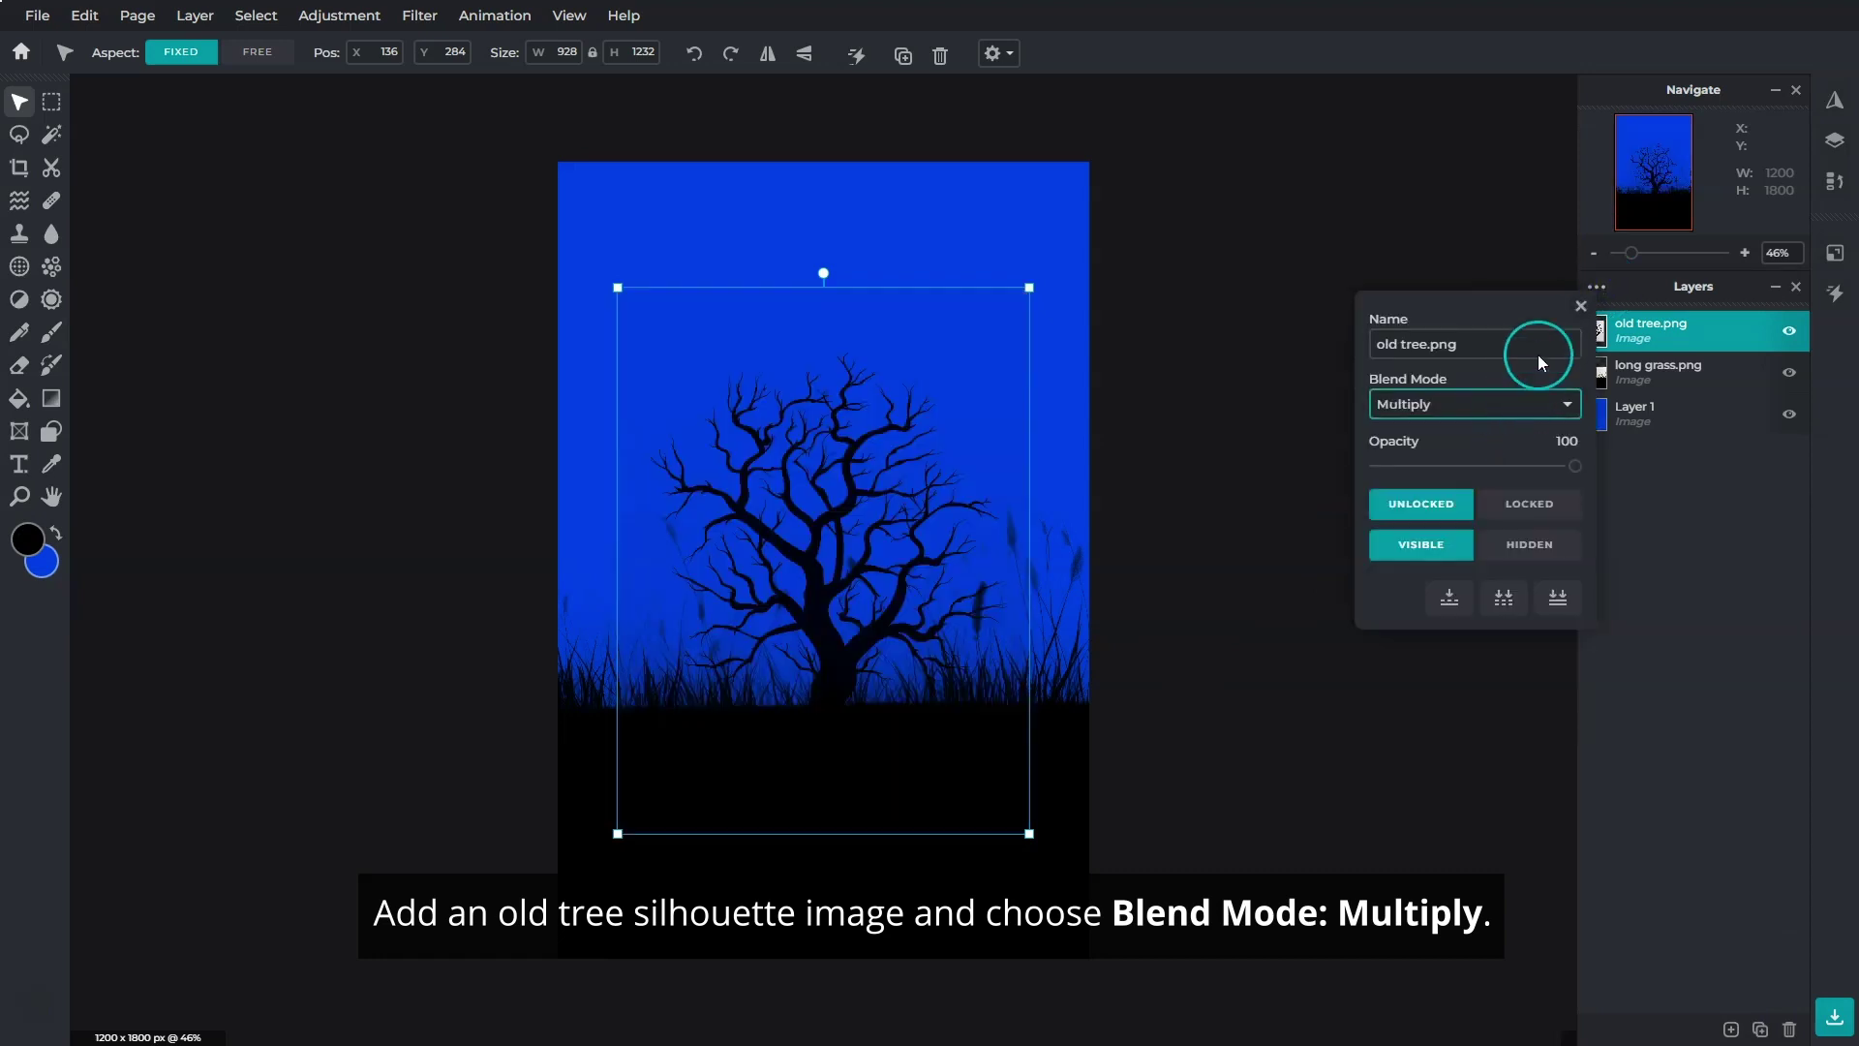
pyautogui.click(1593, 291)
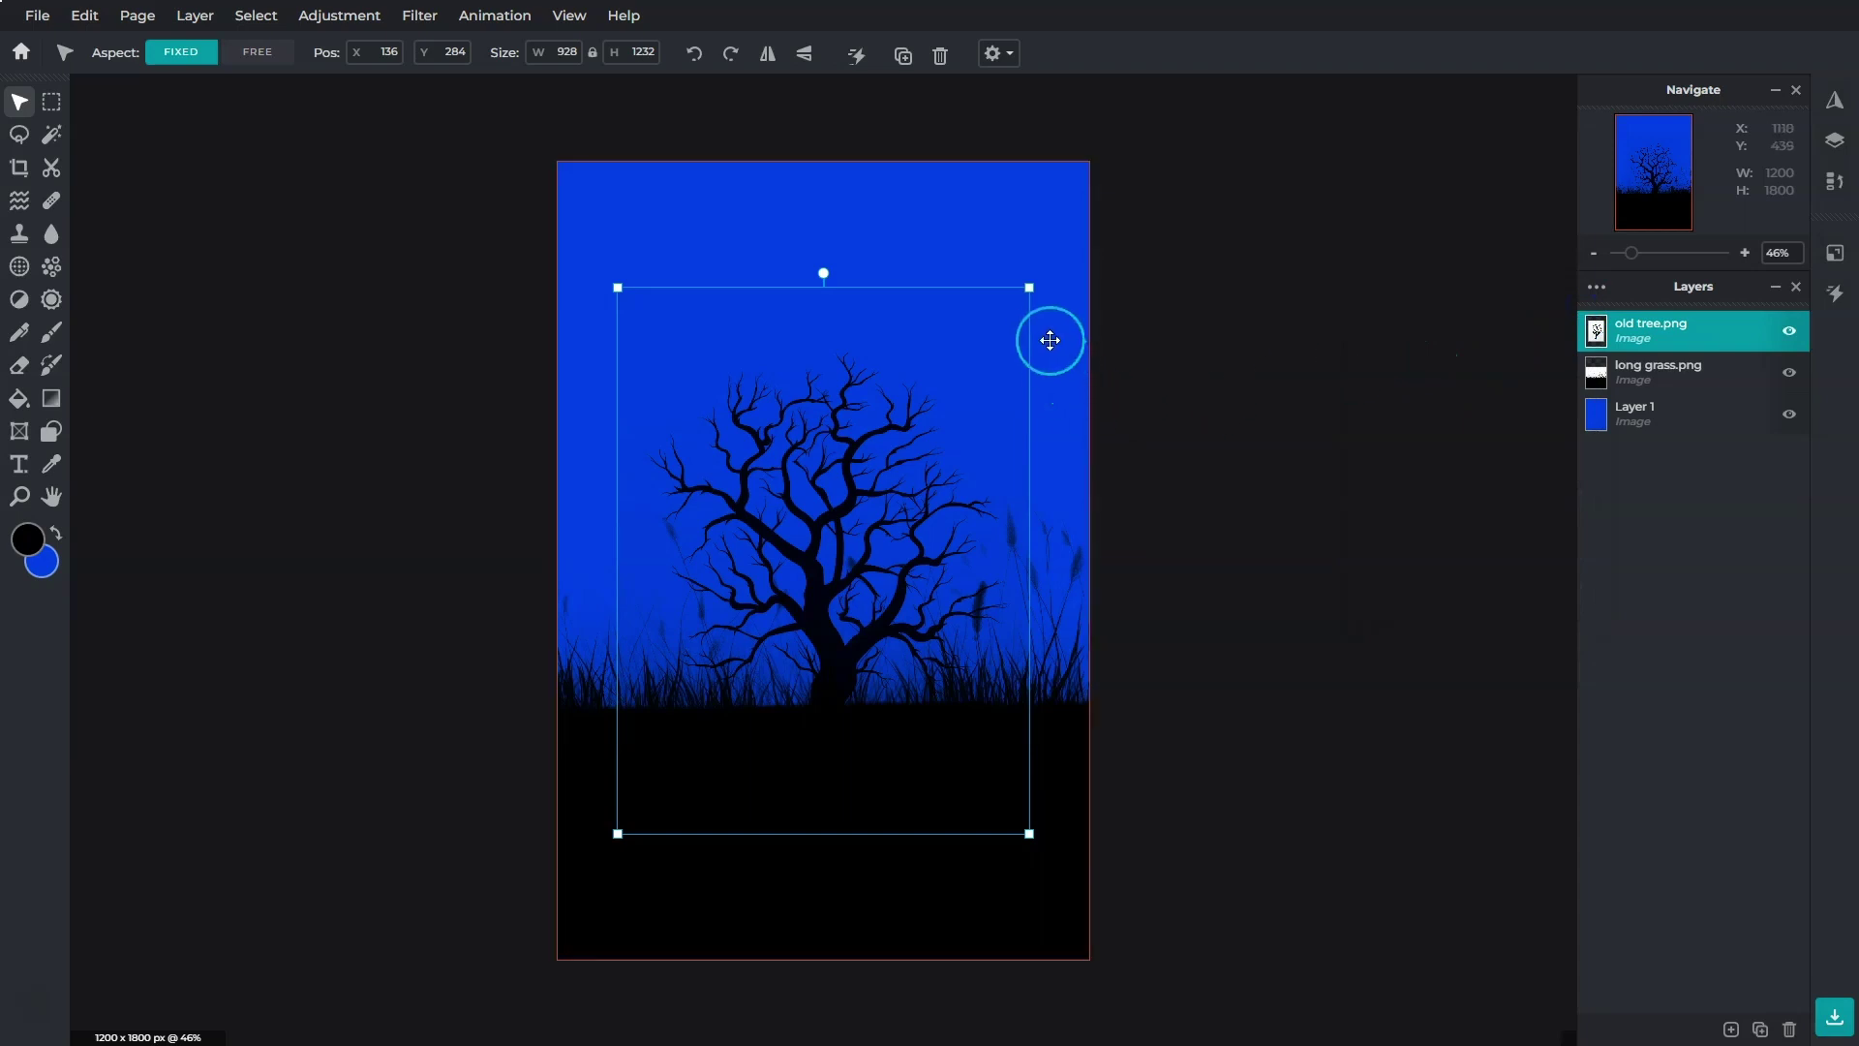
pyautogui.moveTo(1031, 287); pyautogui.dragTo(1113, 255)
pyautogui.moveTo(910, 418); pyautogui.dragTo(1045, 424)
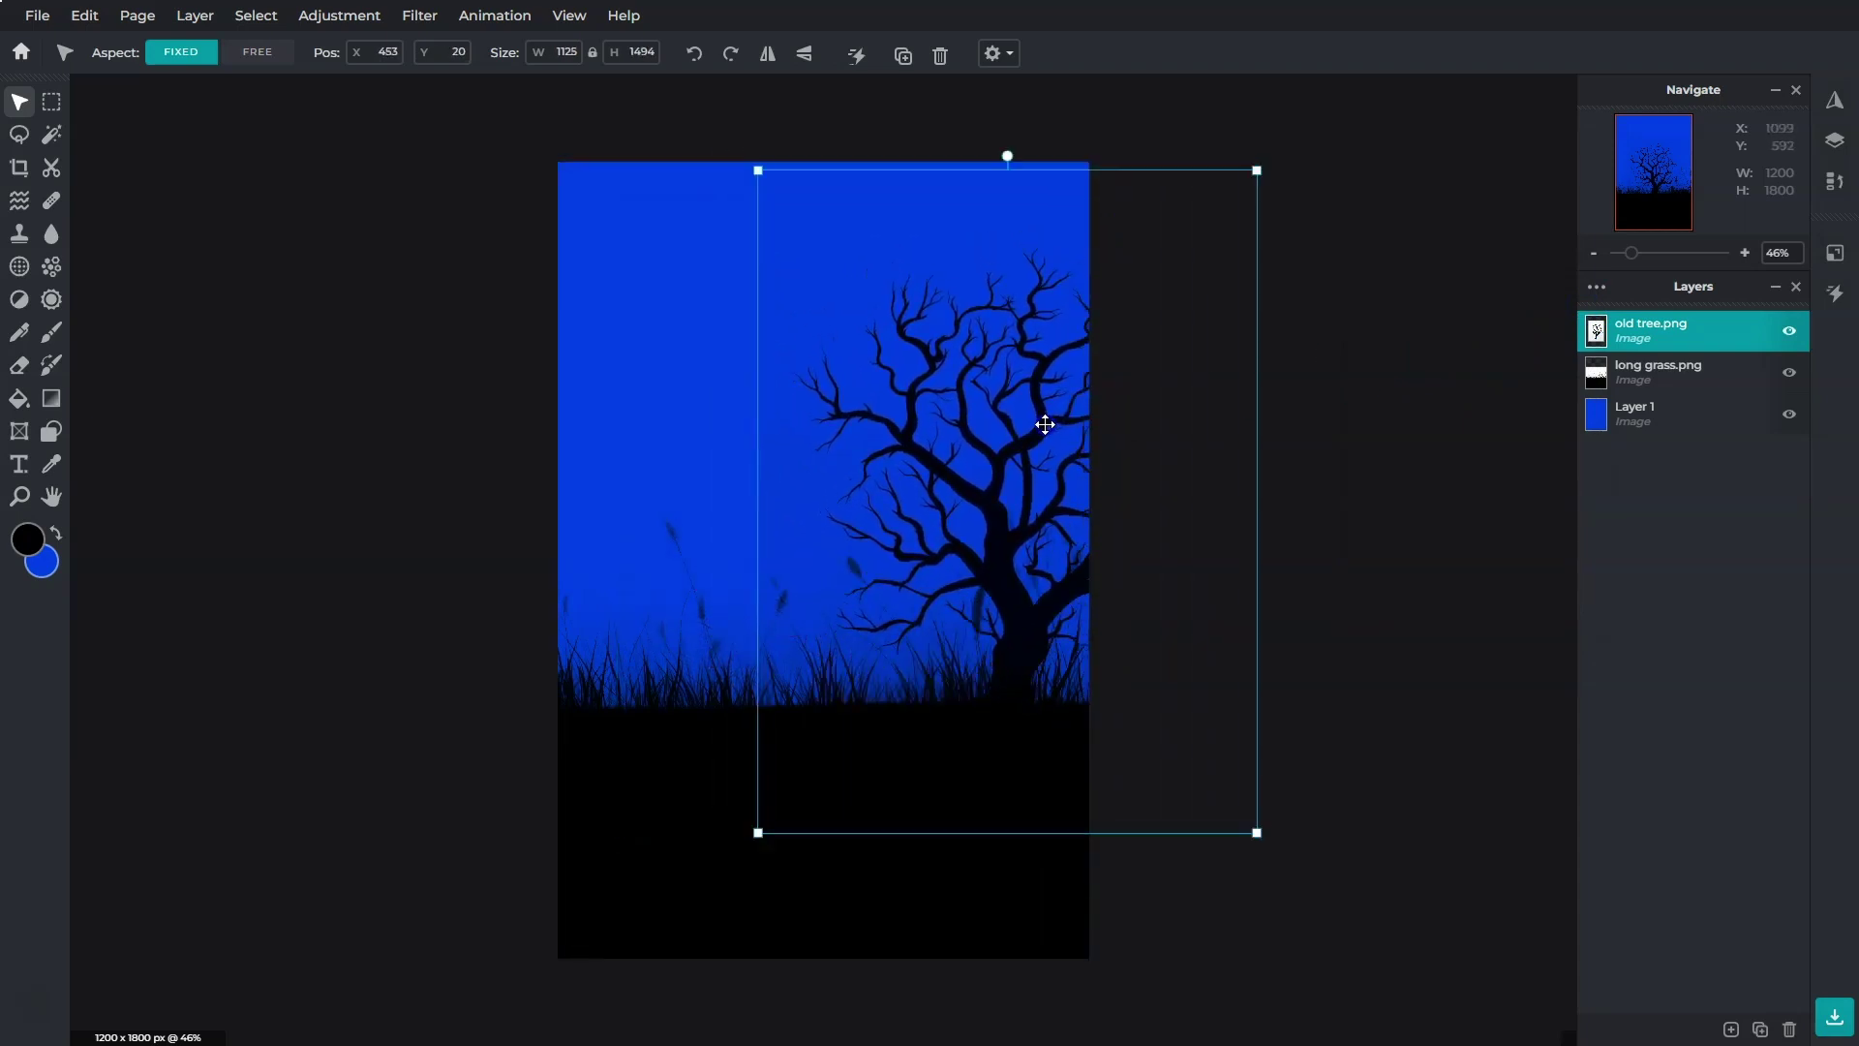
# Step: Apply a Levels adjustment to the tree layer with the white input level set to 221
pyautogui.click(306, 16)
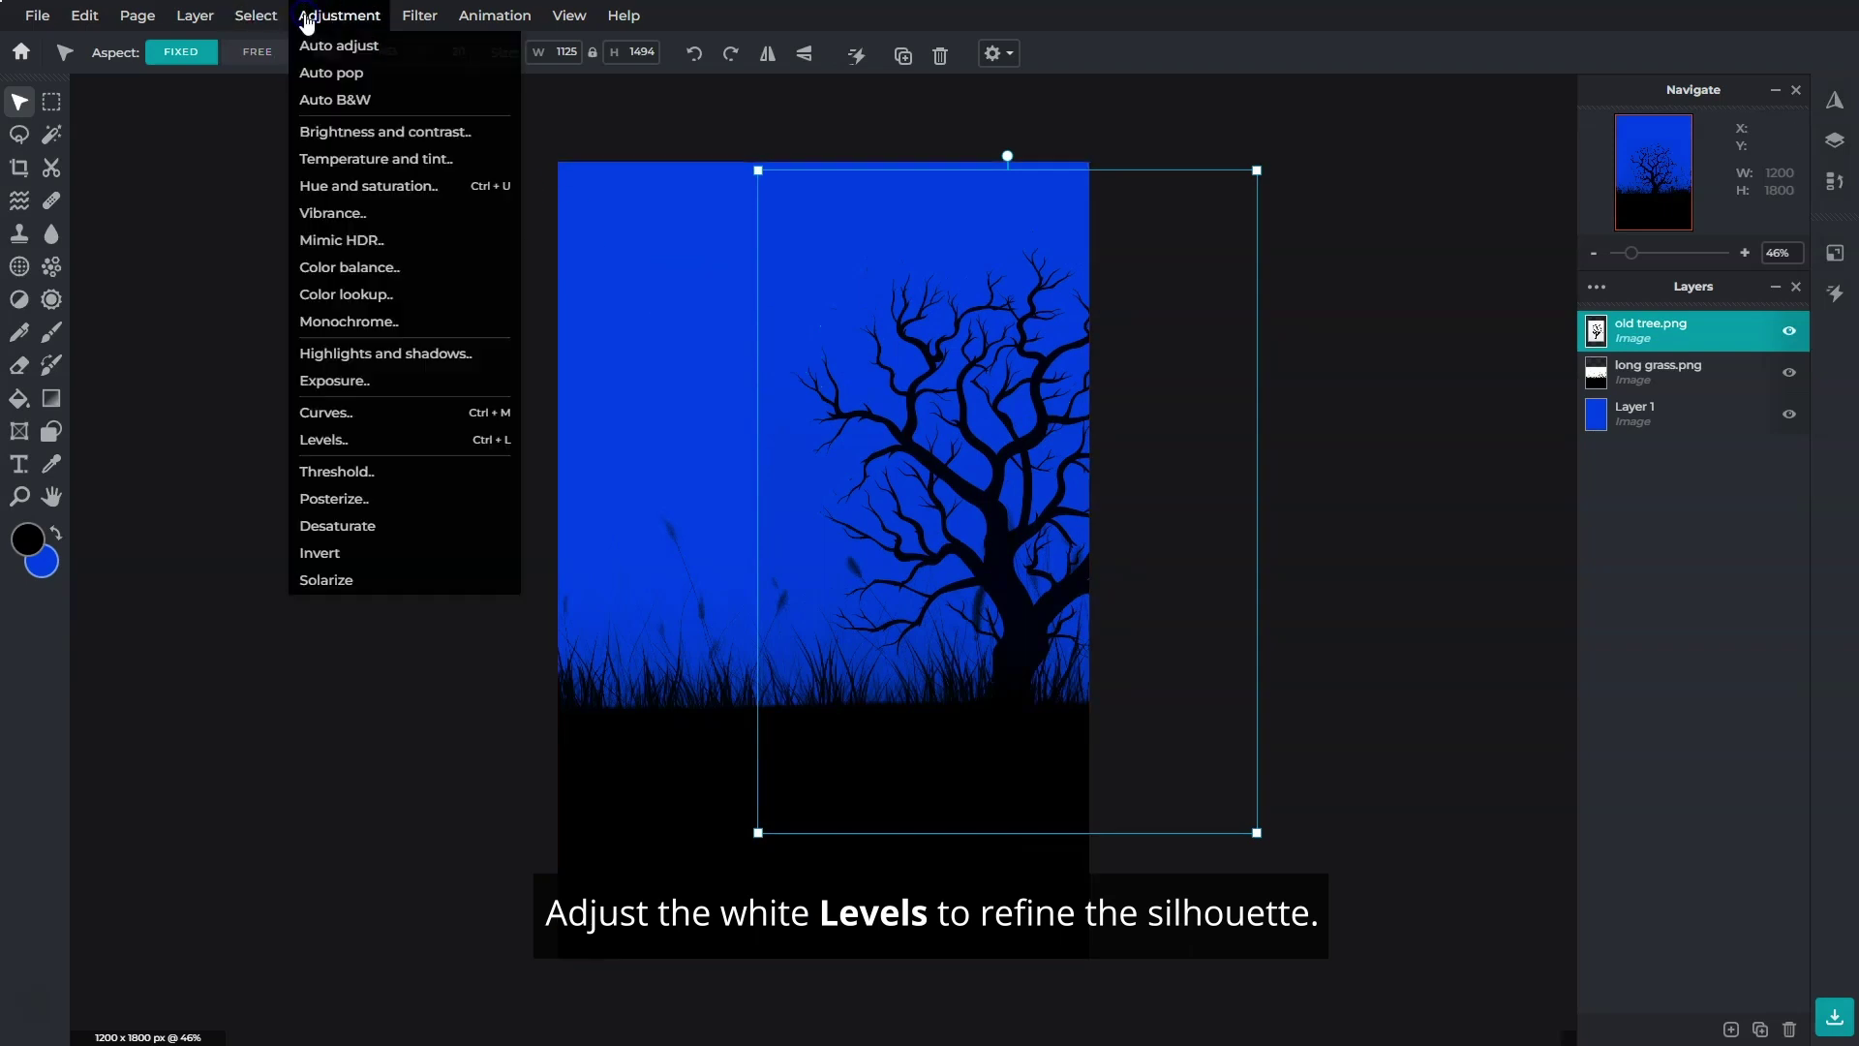
pyautogui.click(376, 436)
pyautogui.click(1242, 573)
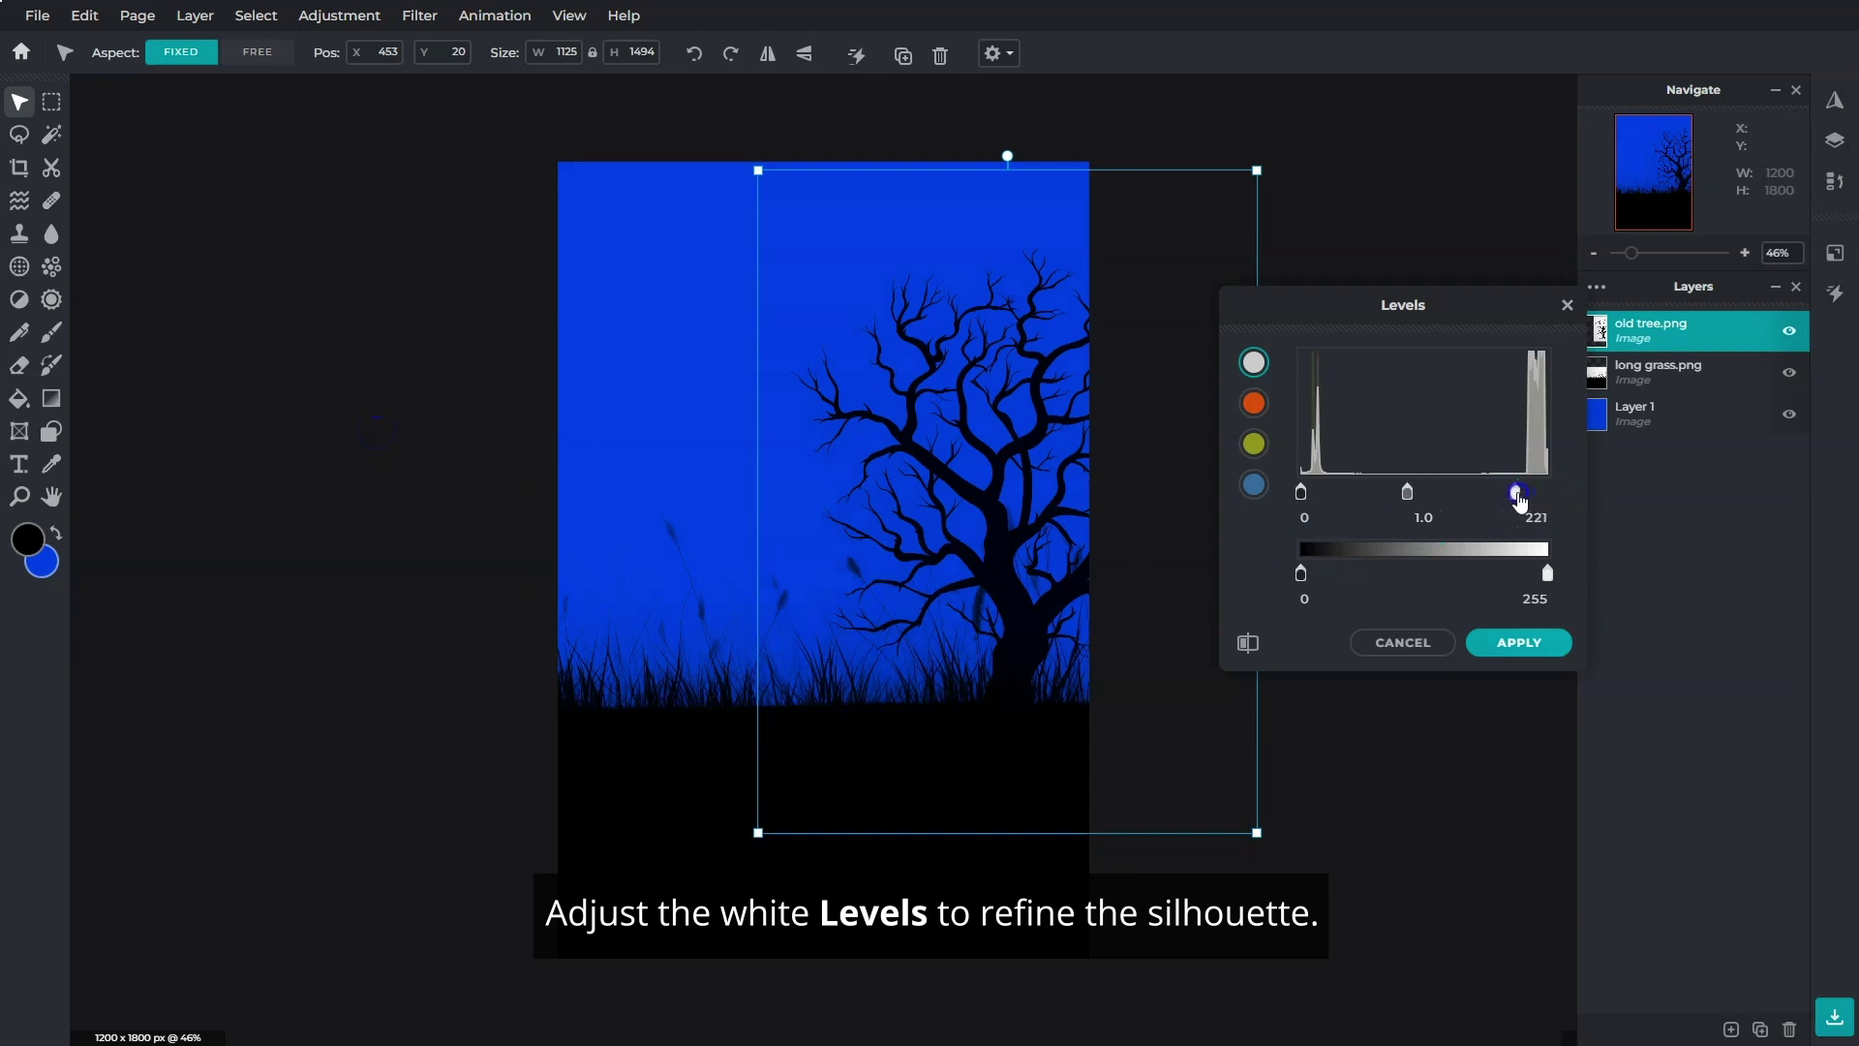
pyautogui.click(1538, 645)
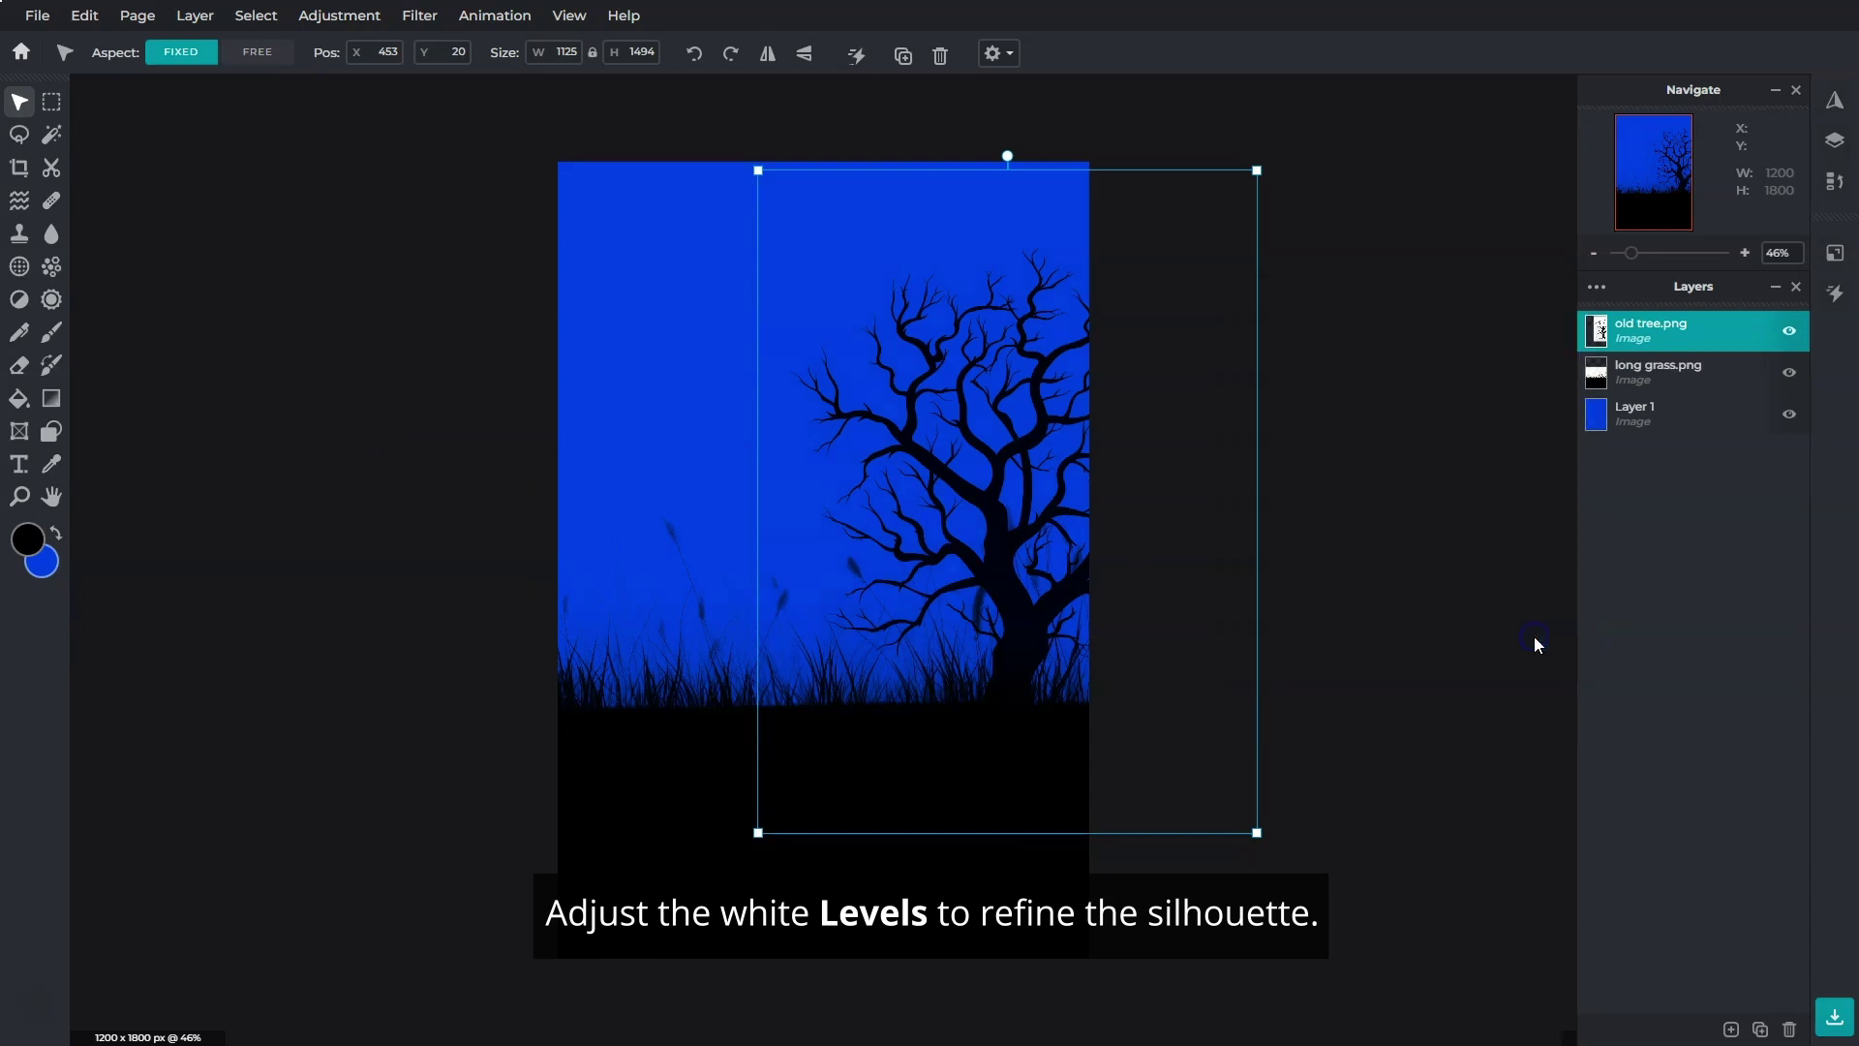
# Step: Duplicate the tree layer and place the copy at the canvas's left edge, reduced to about 1011 × 1343 px
pyautogui.click(1758, 1028)
pyautogui.moveTo(1046, 498); pyautogui.dragTo(577, 460)
pyautogui.moveTo(801, 160); pyautogui.dragTo(768, 212)
# Step: Enlarge the original tree to about 1239 × 1645 px and shift it right to about X 602, Y -92
pyautogui.moveTo(996, 402); pyautogui.dragTo(1098, 392)
pyautogui.moveTo(1332, 184); pyautogui.dragTo(1387, 109)
pyautogui.moveTo(1283, 309); pyautogui.dragTo(1270, 317)
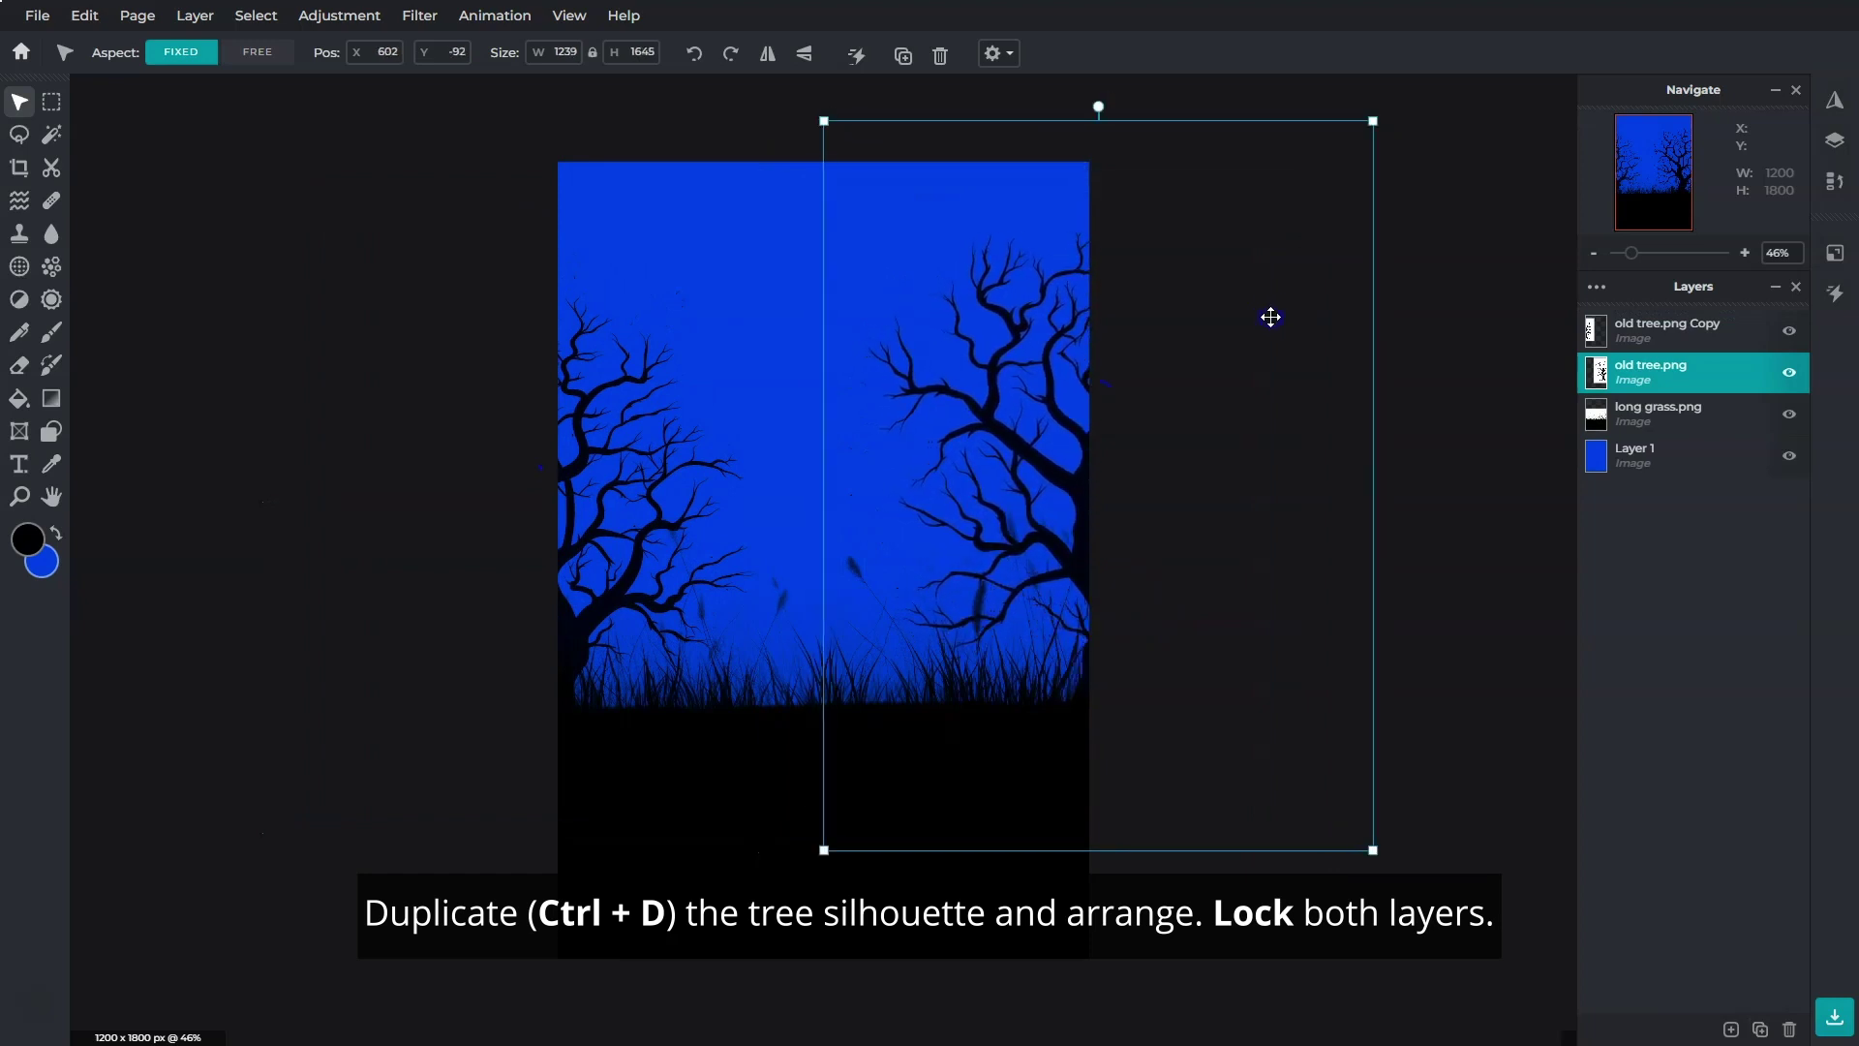
# Step: Lock both the original tree layer and its copy
pyautogui.click(1595, 289)
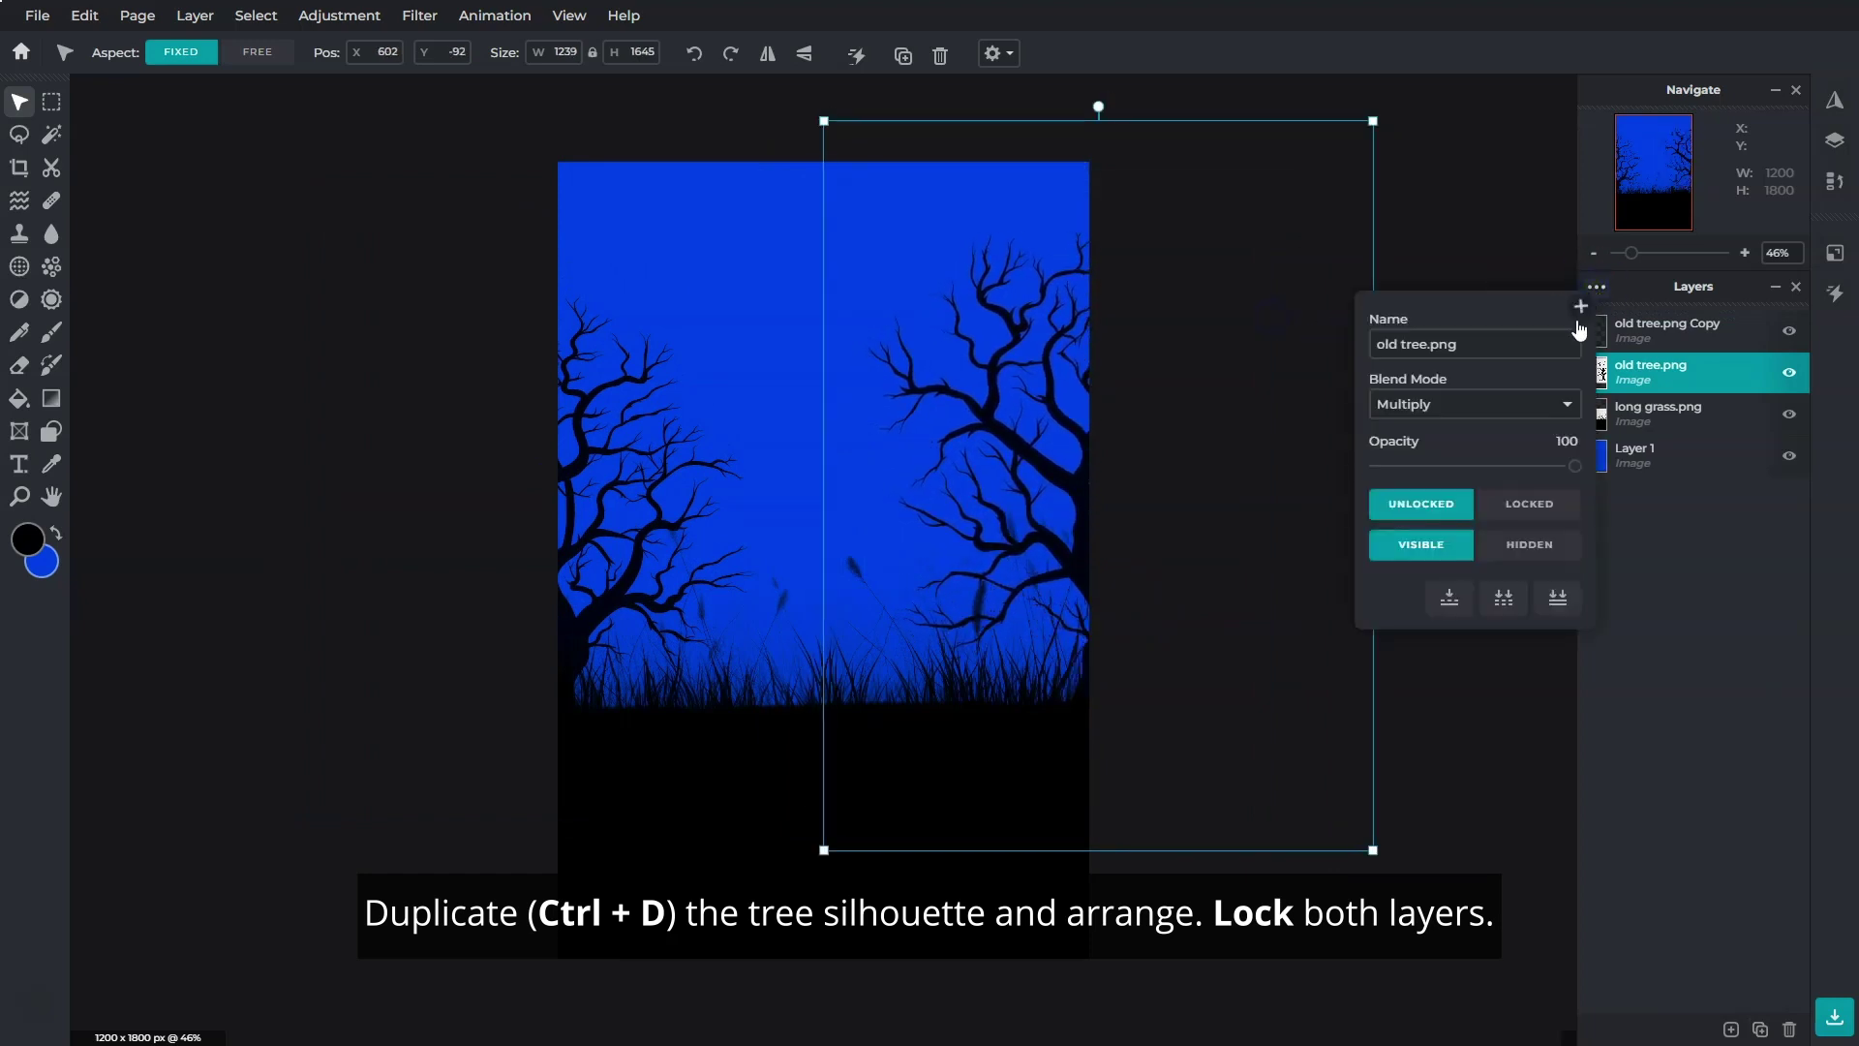
pyautogui.click(1546, 513)
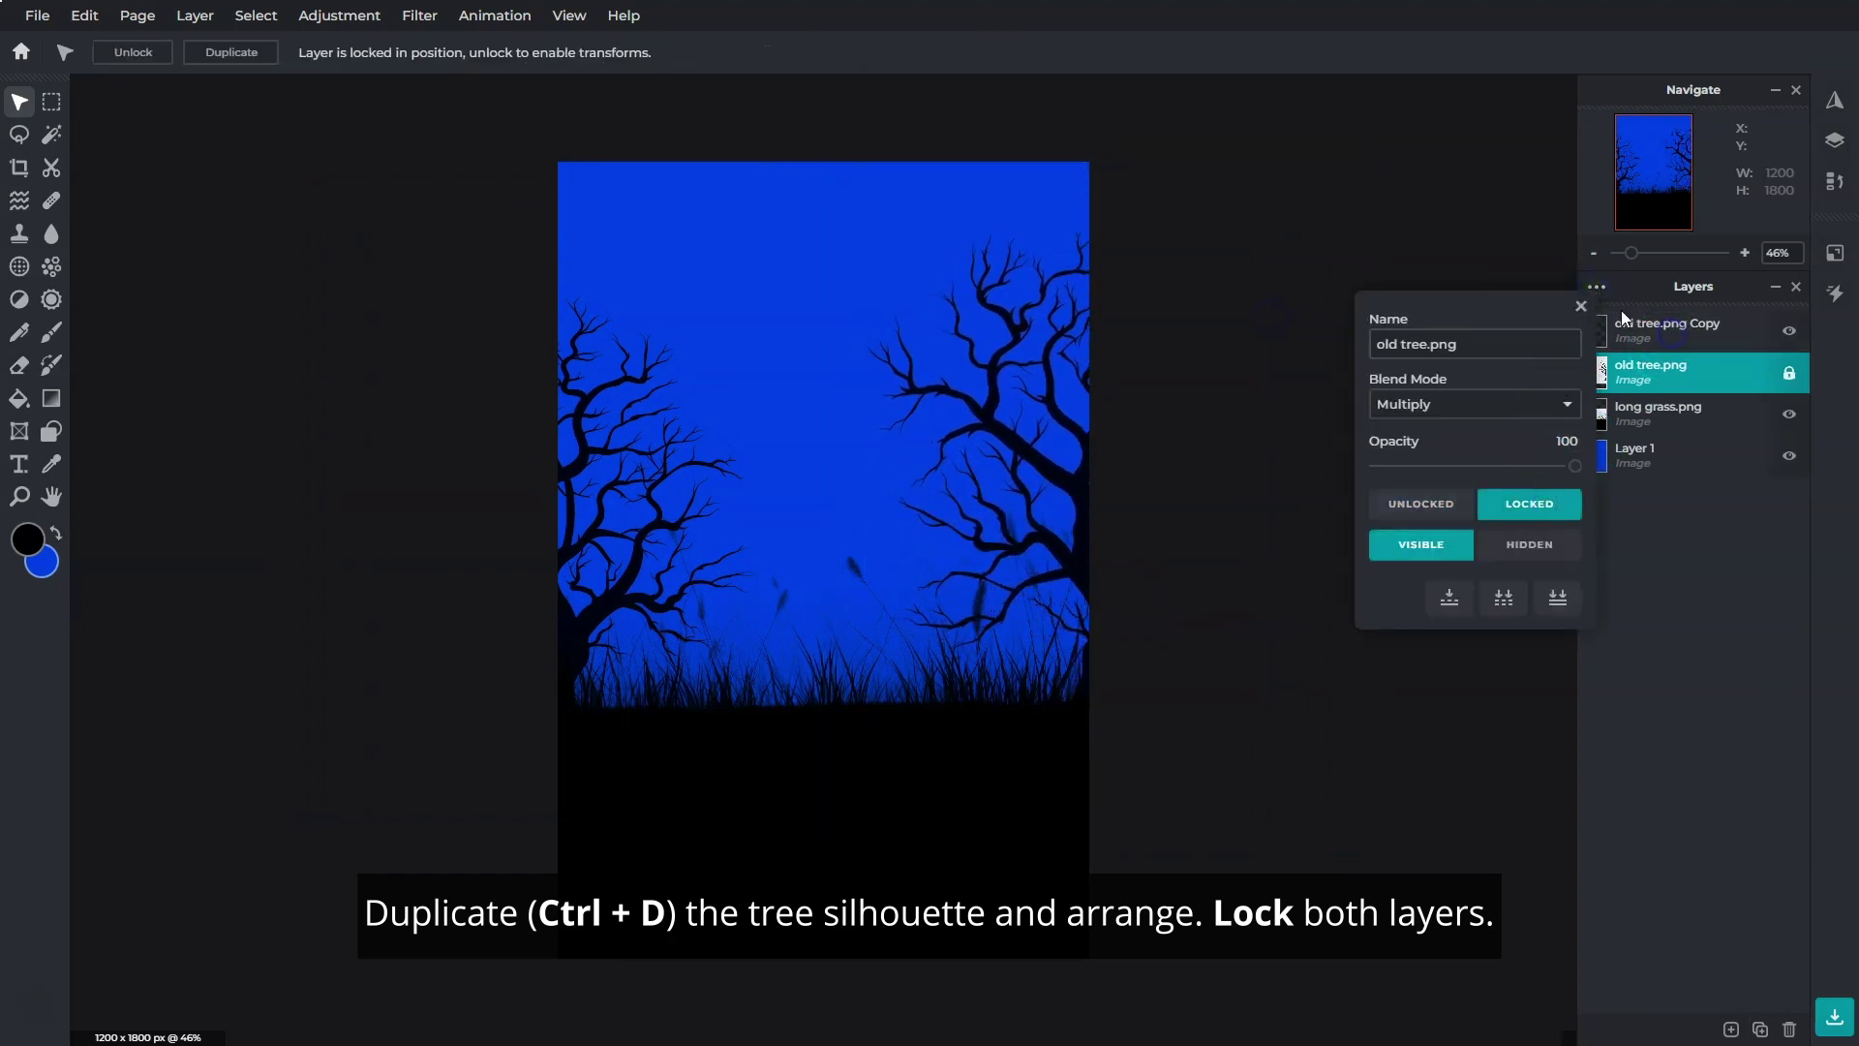
pyautogui.click(1581, 306)
pyautogui.click(1694, 332)
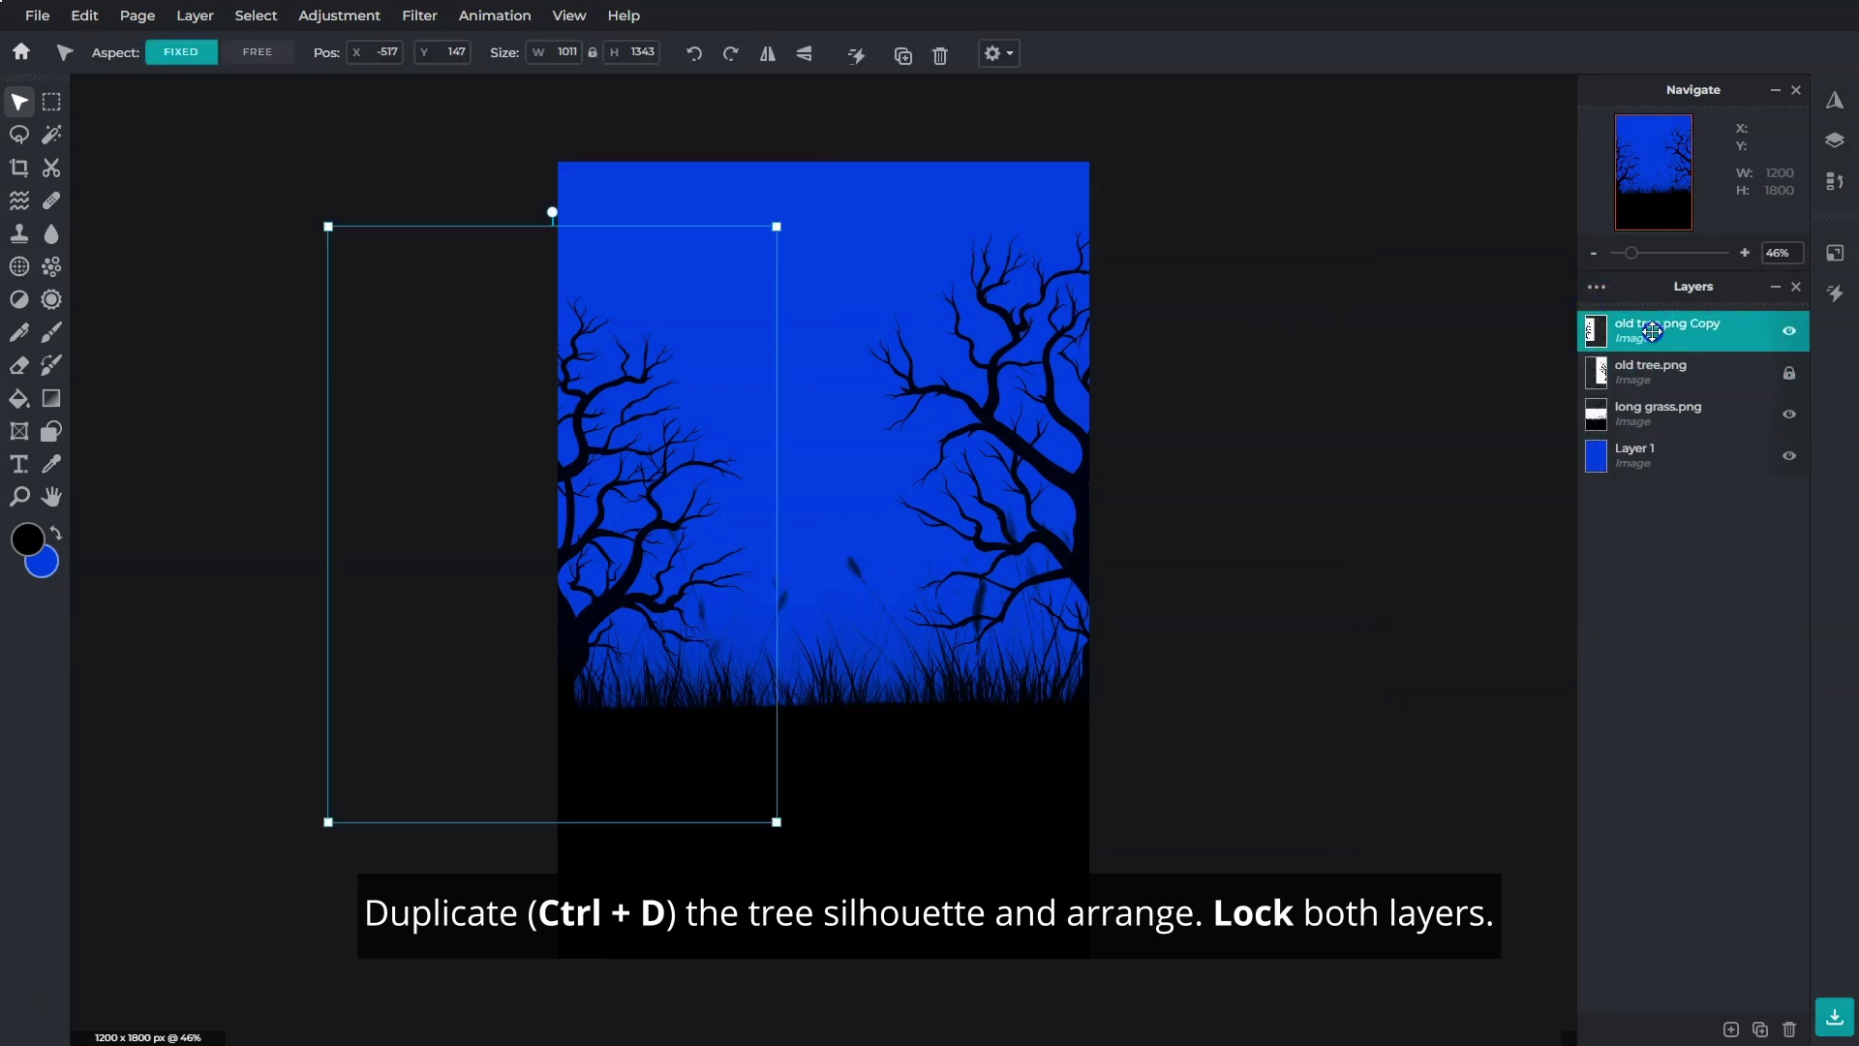
pyautogui.click(1597, 288)
pyautogui.click(1551, 504)
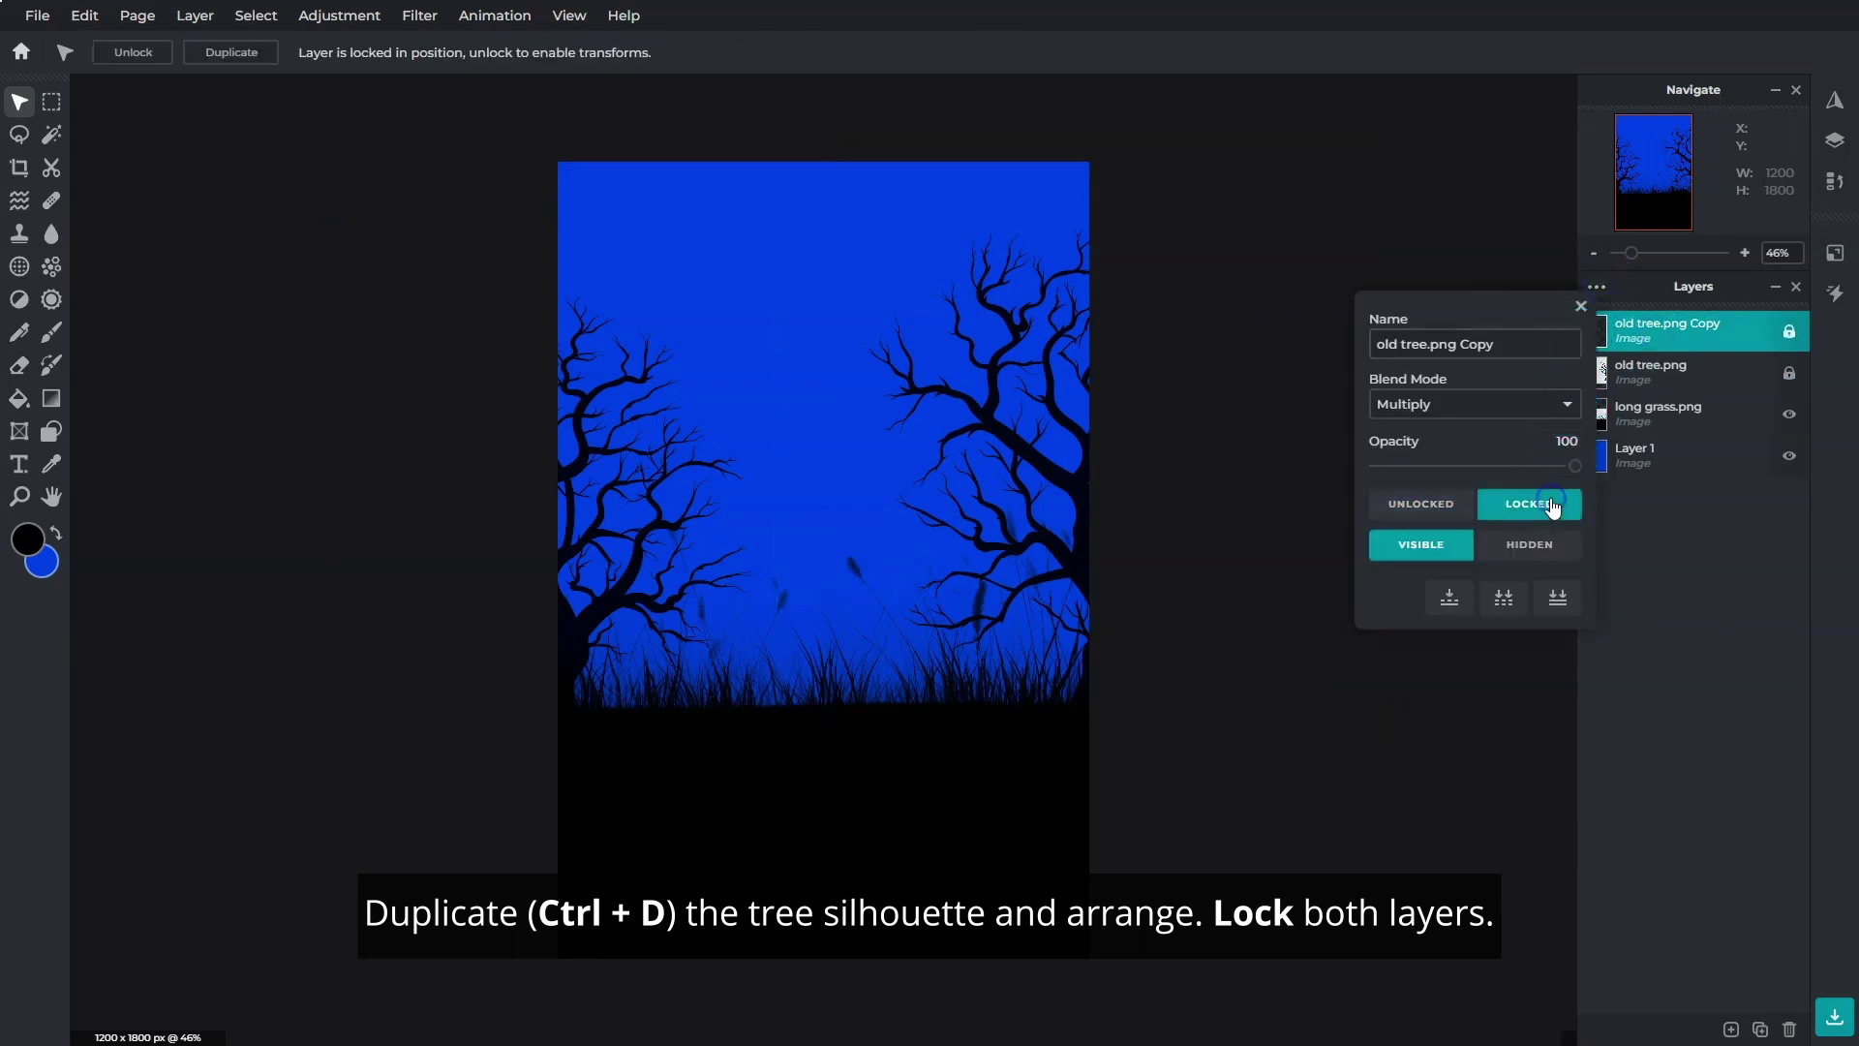
pyautogui.click(1581, 307)
# Step: Add the moon image as a new layer and place it between the long grass layer and Layer 1
pyautogui.click(1661, 734)
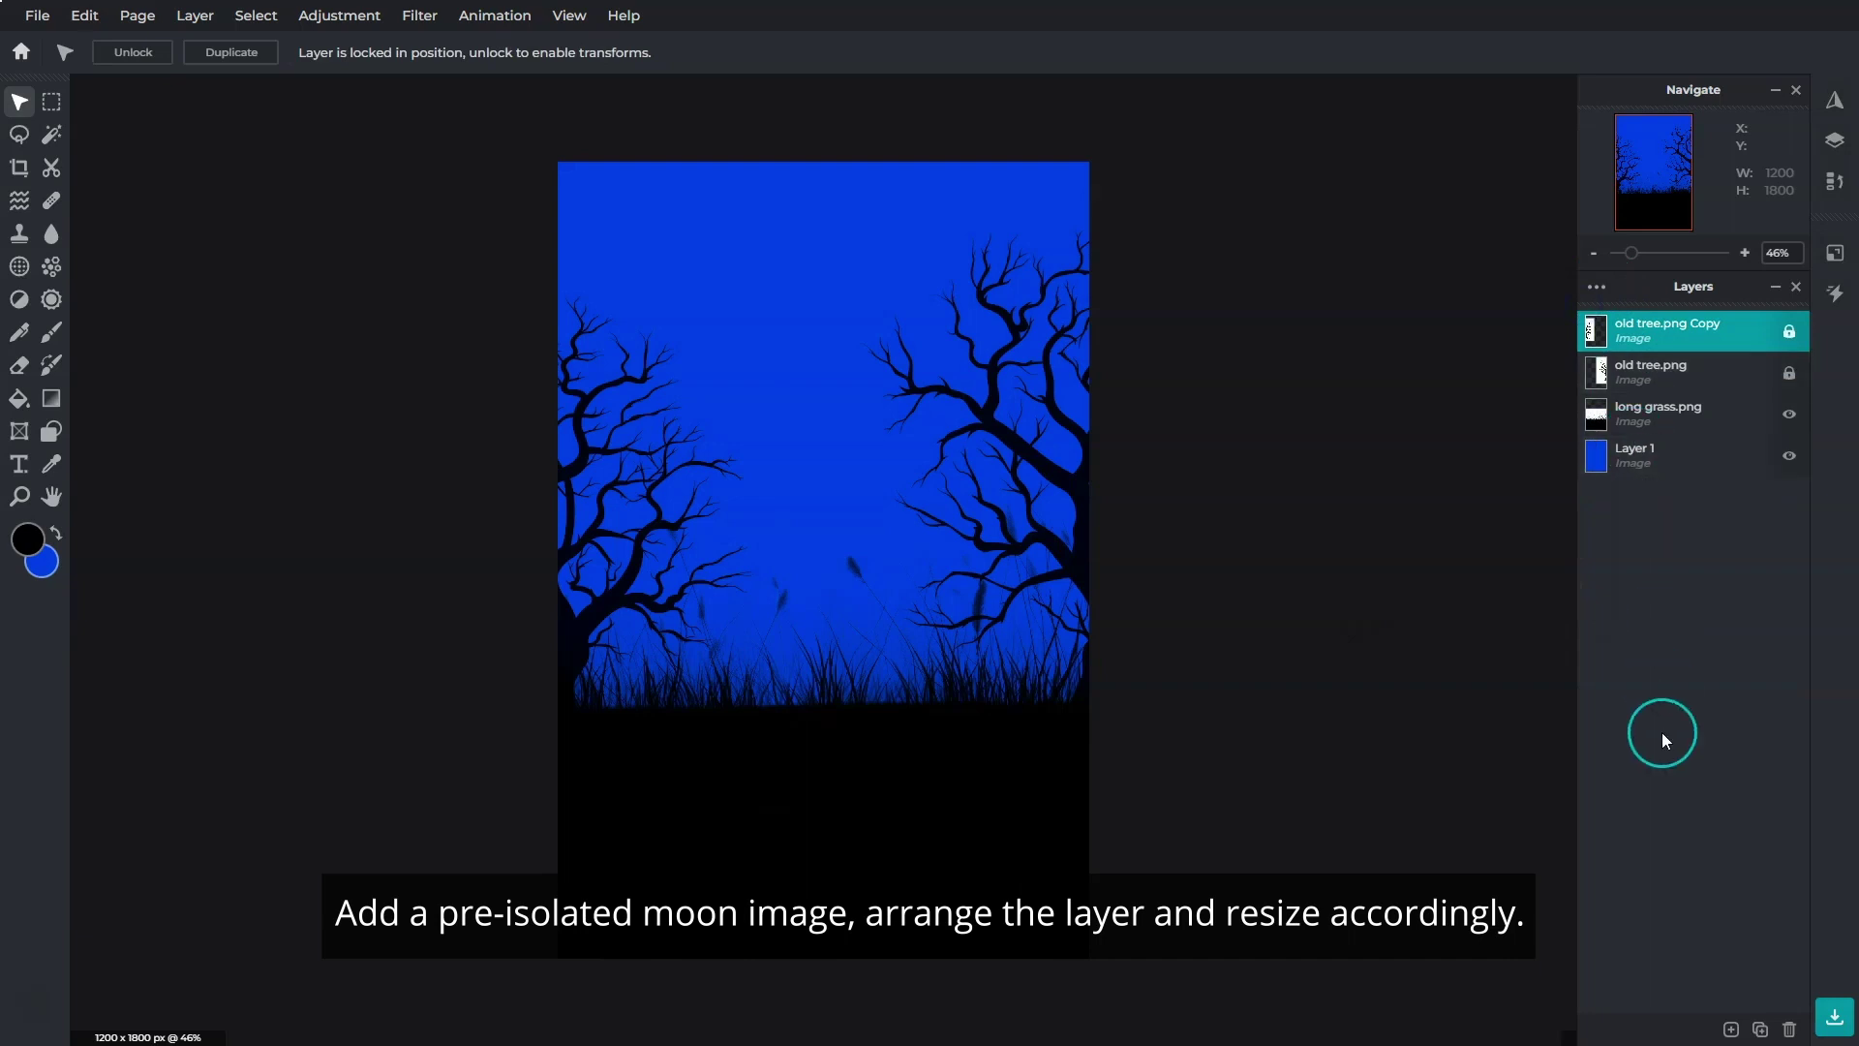
pyautogui.click(1696, 963)
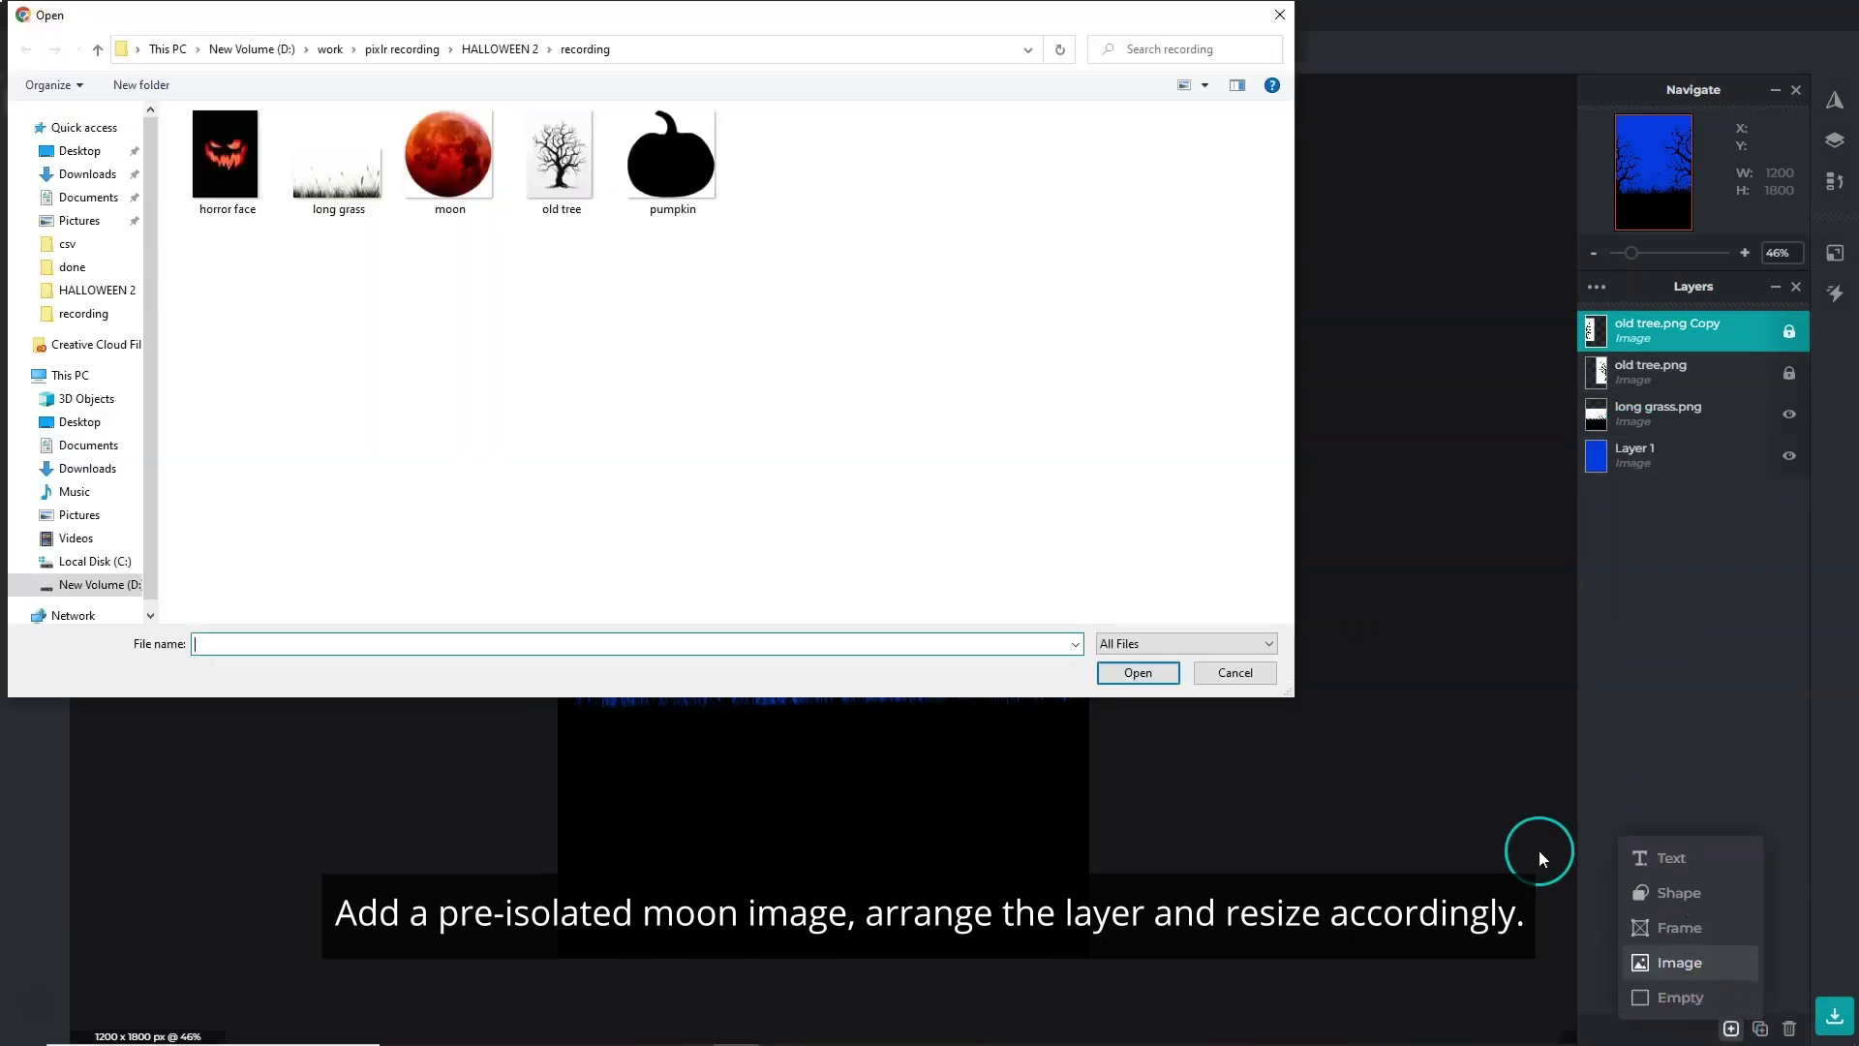
pyautogui.click(450, 180)
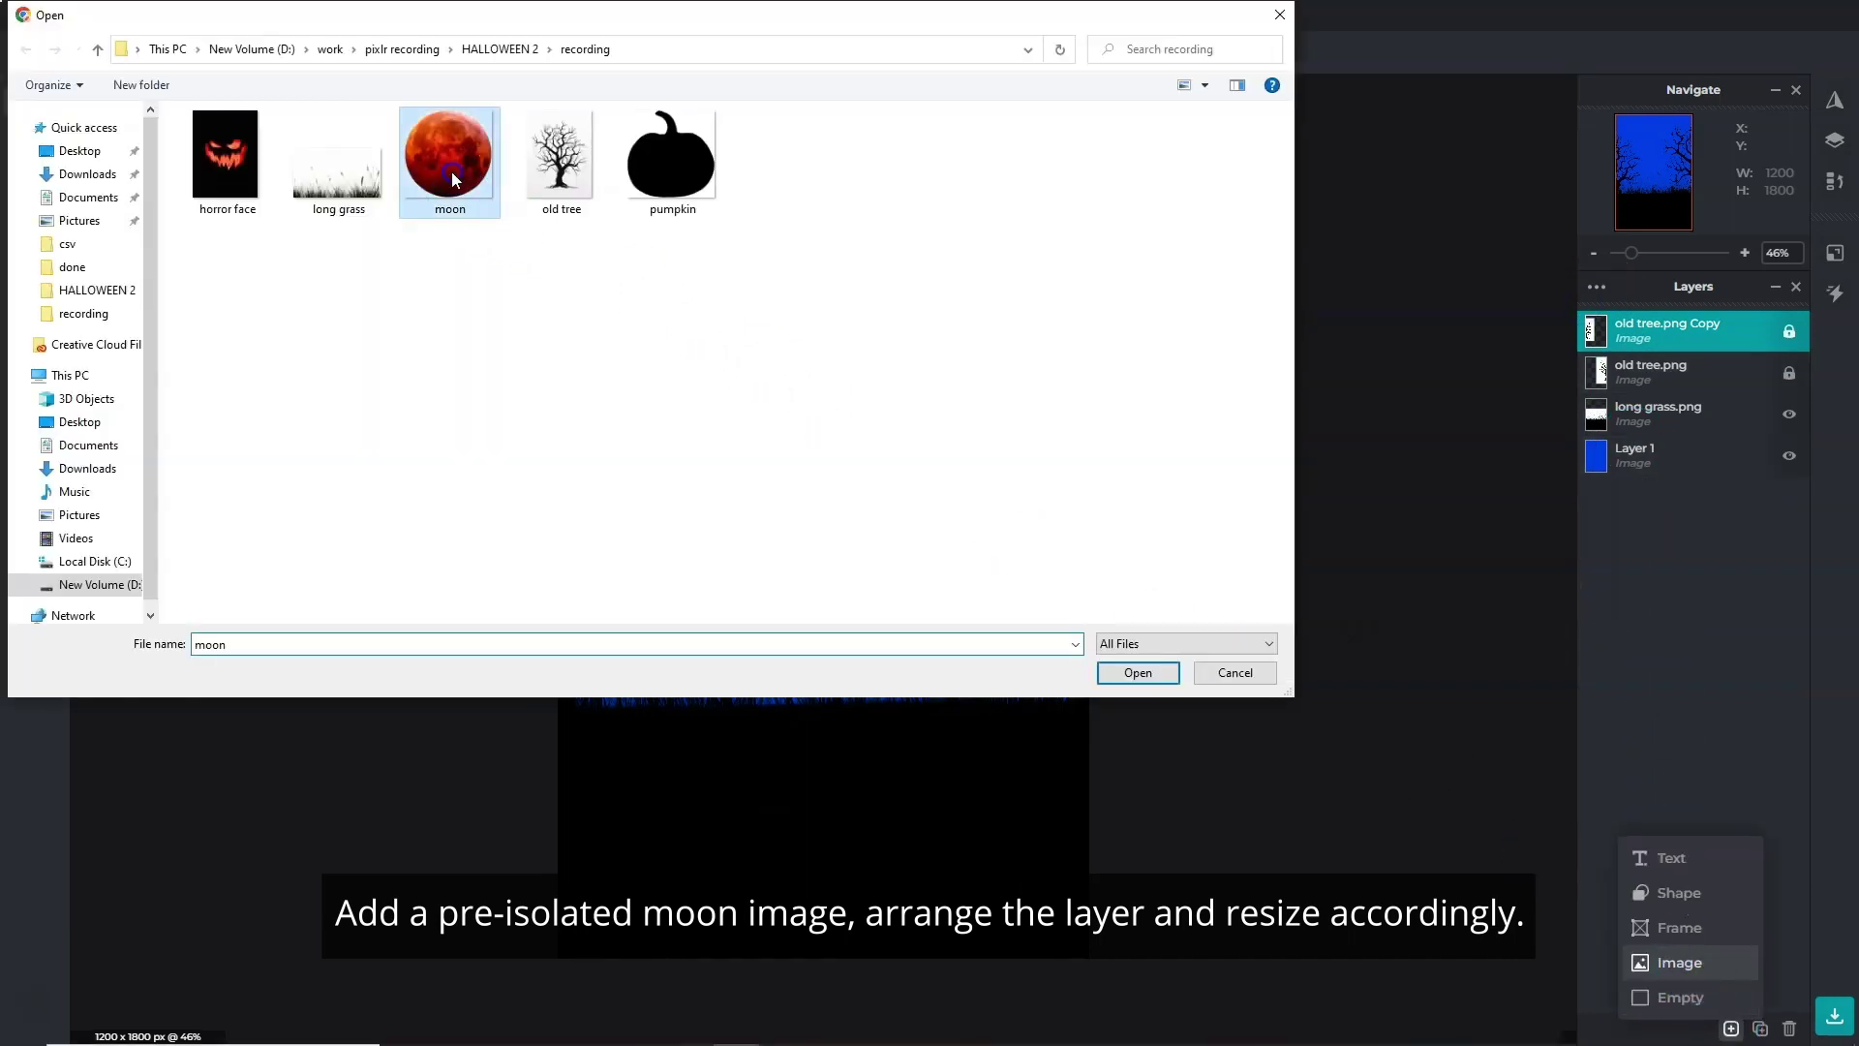
pyautogui.click(1135, 674)
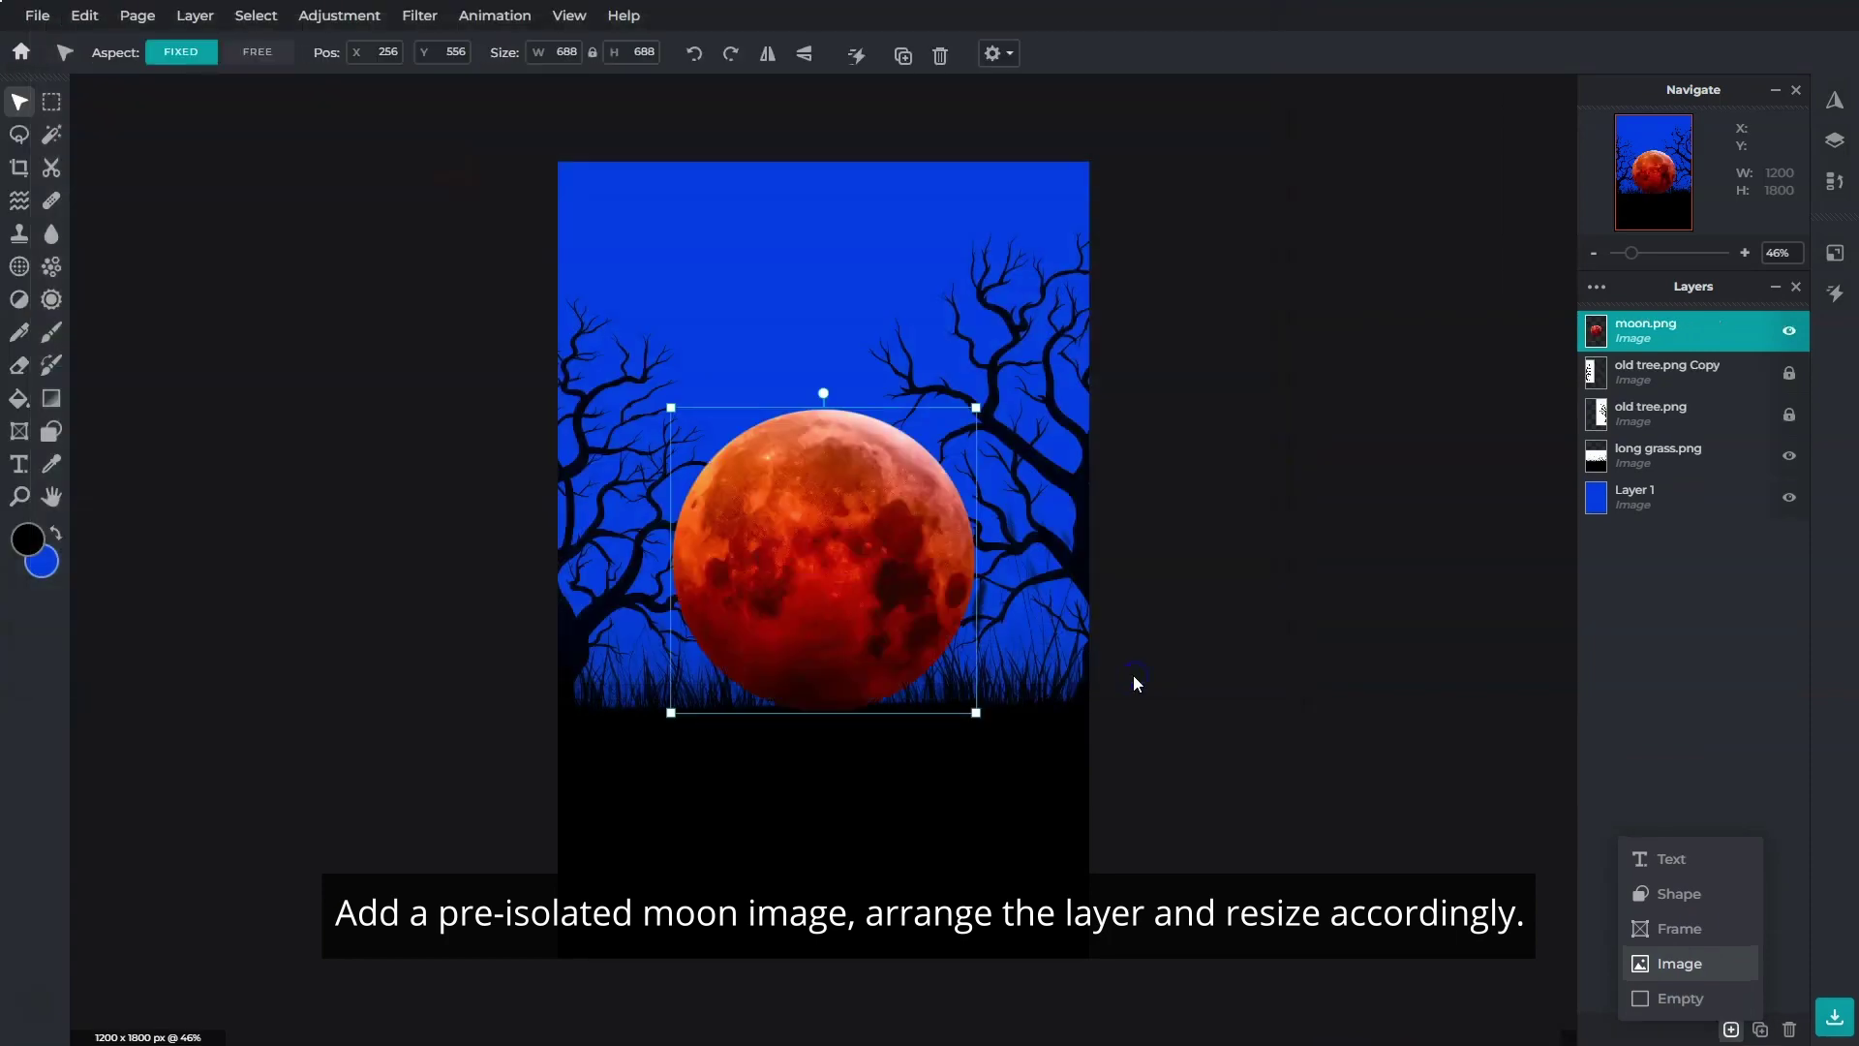
pyautogui.moveTo(1679, 320); pyautogui.dragTo(1706, 445)
# Step: Enlarge the moon to about 1306 × 1306 px and centre it horizontally behind the trees at about X -53, Y 247
pyautogui.moveTo(974, 407); pyautogui.dragTo(1191, 278)
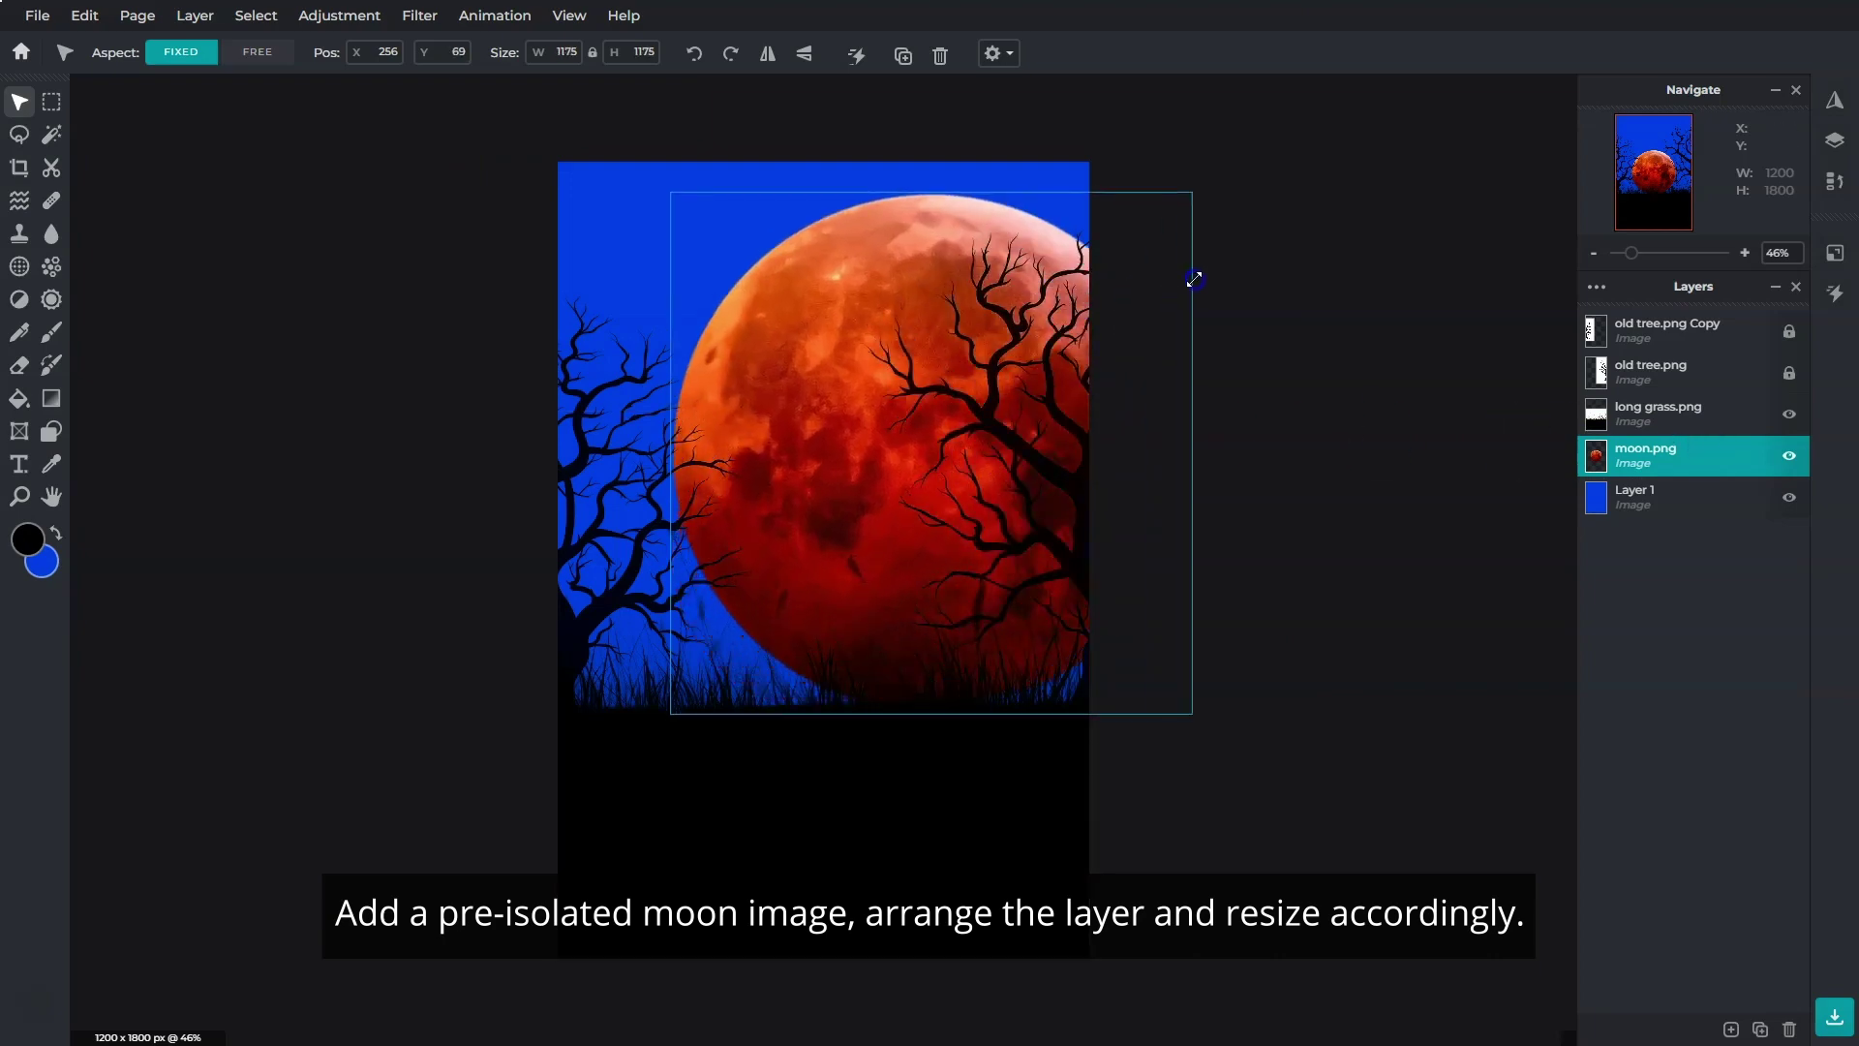
pyautogui.moveTo(668, 714); pyautogui.dragTo(613, 772)
pyautogui.moveTo(938, 212); pyautogui.dragTo(857, 292)
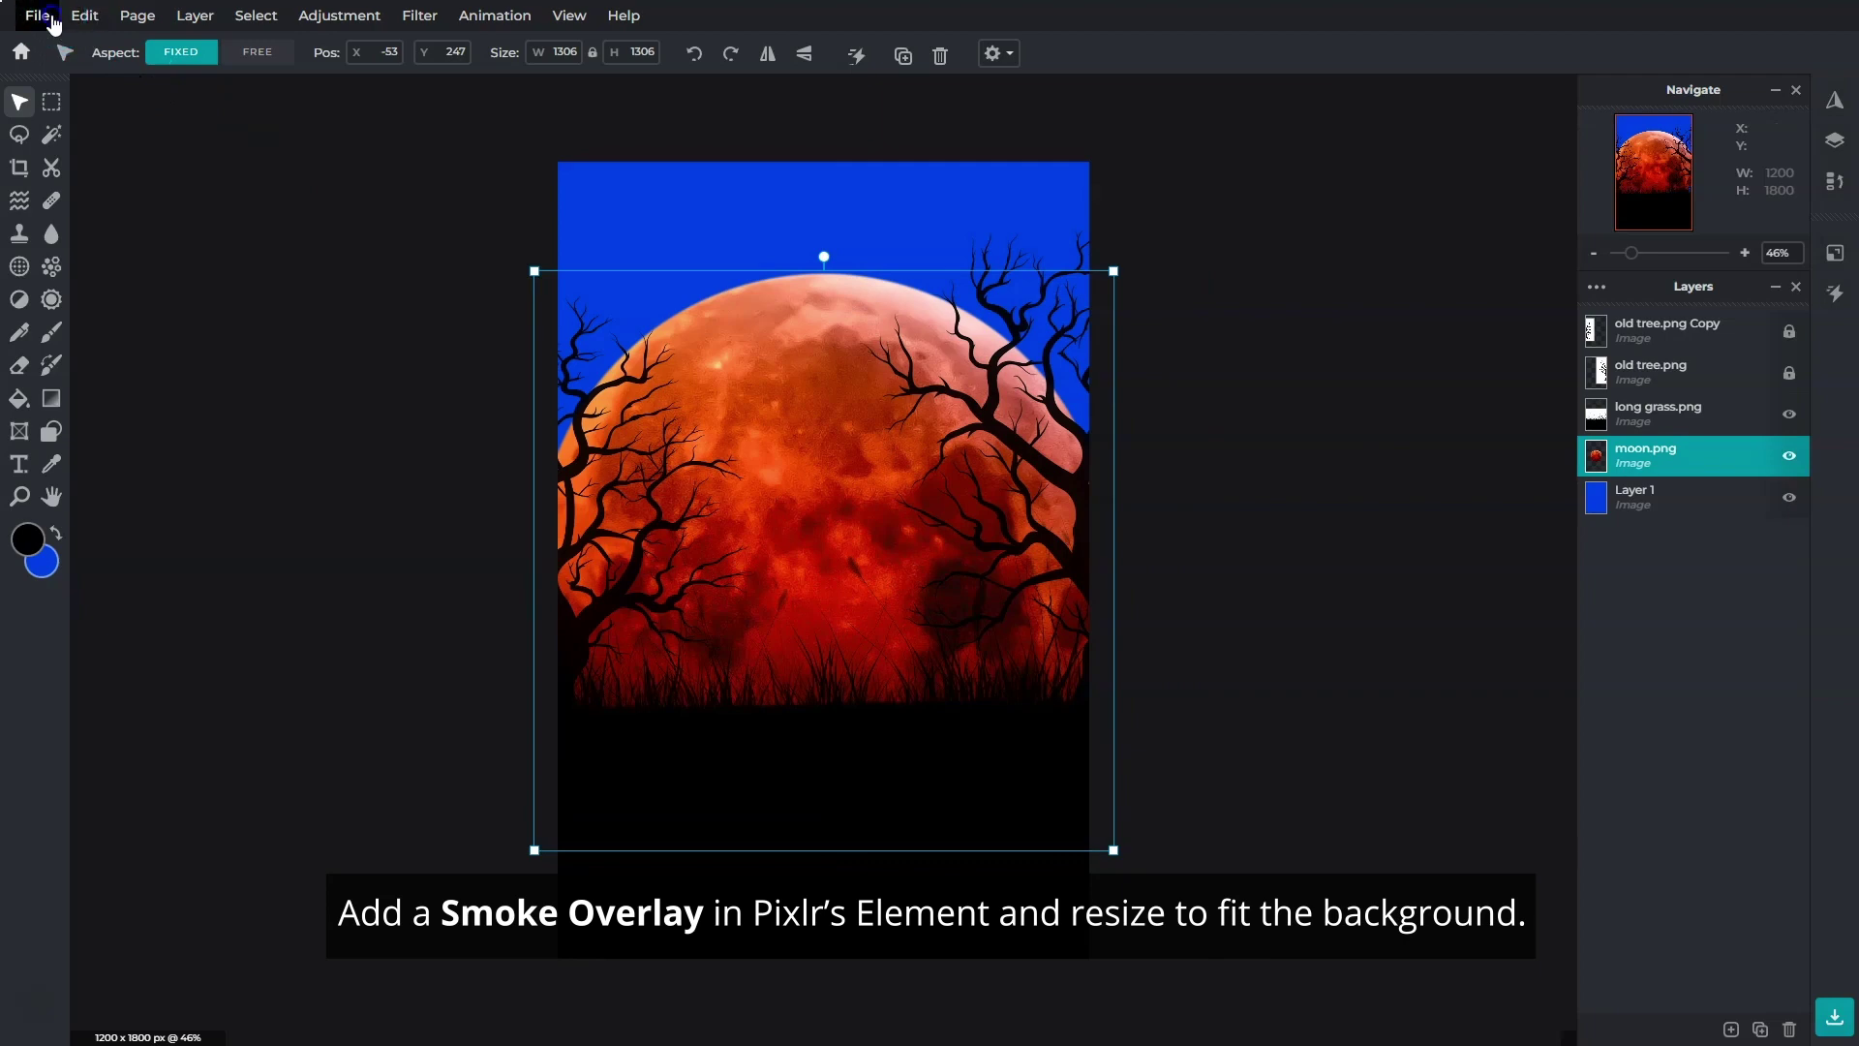
# Step: Add the blue smoke overlay element above the moon layer and rotate it 90° clockwise
pyautogui.click(37, 16)
pyautogui.click(92, 155)
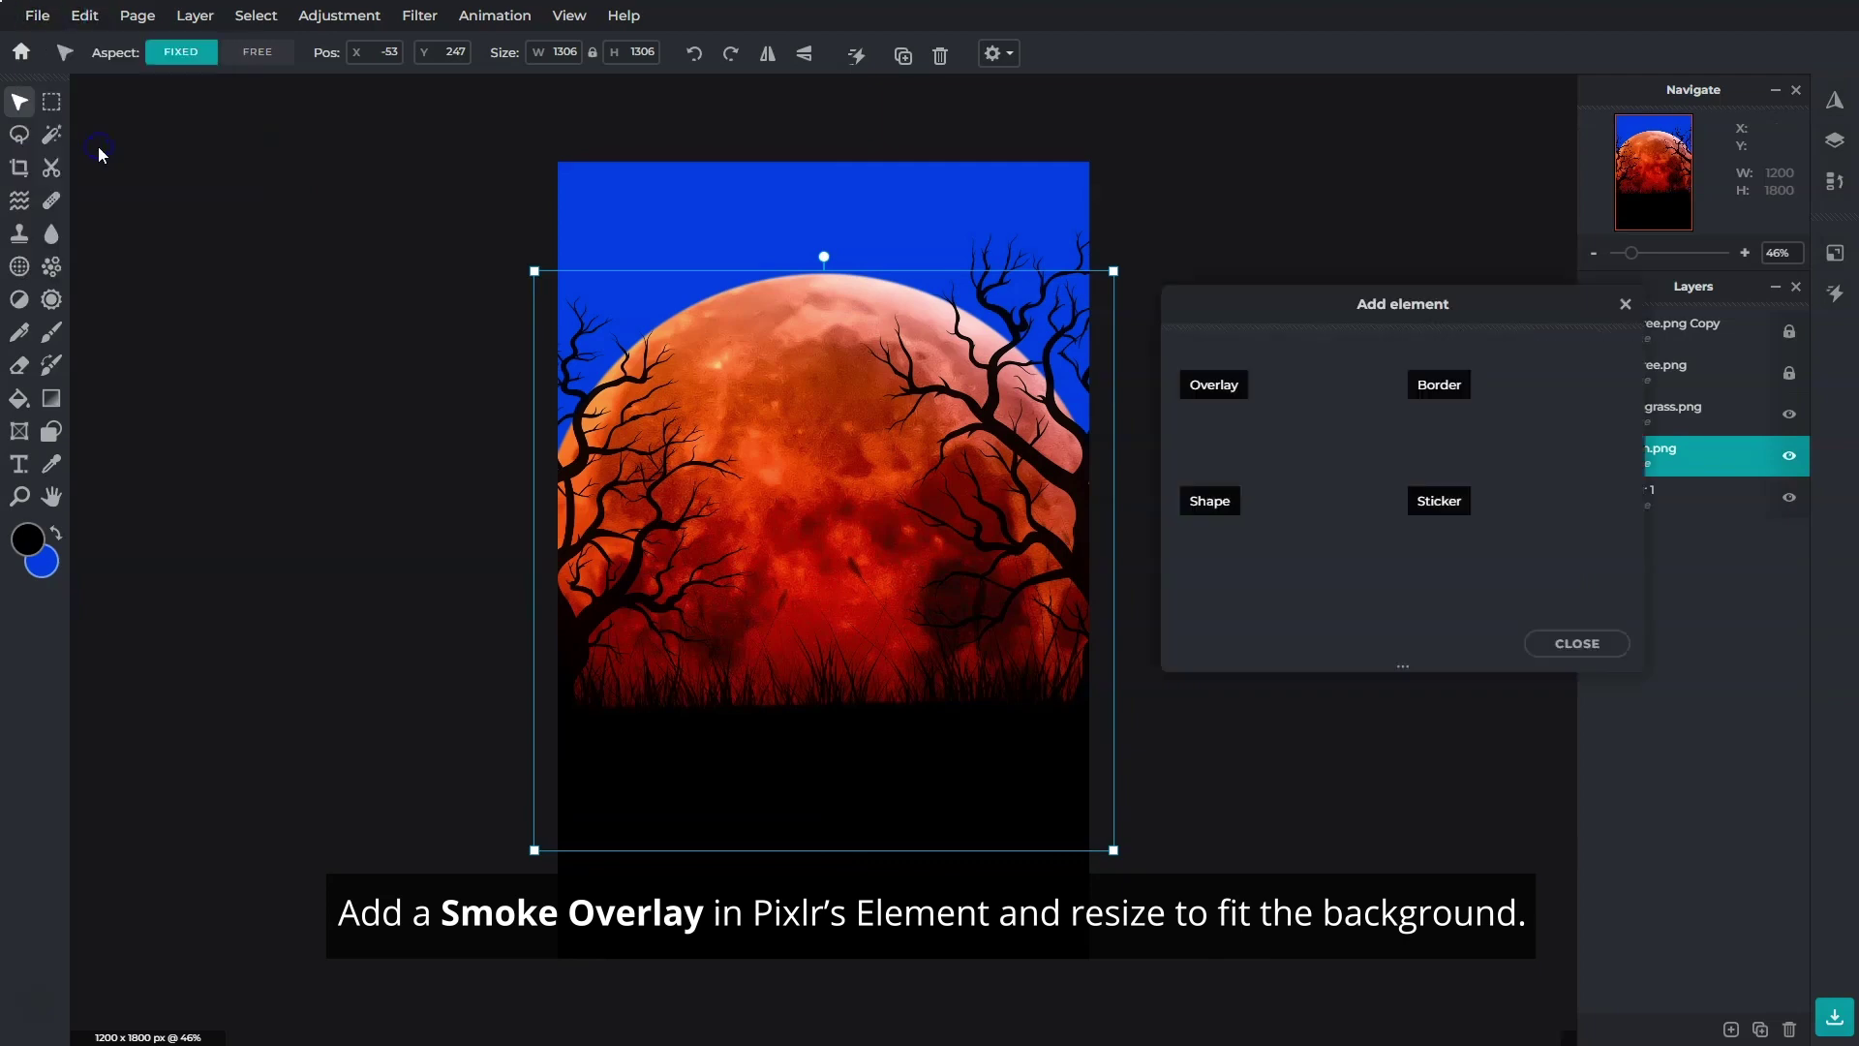
pyautogui.click(1259, 418)
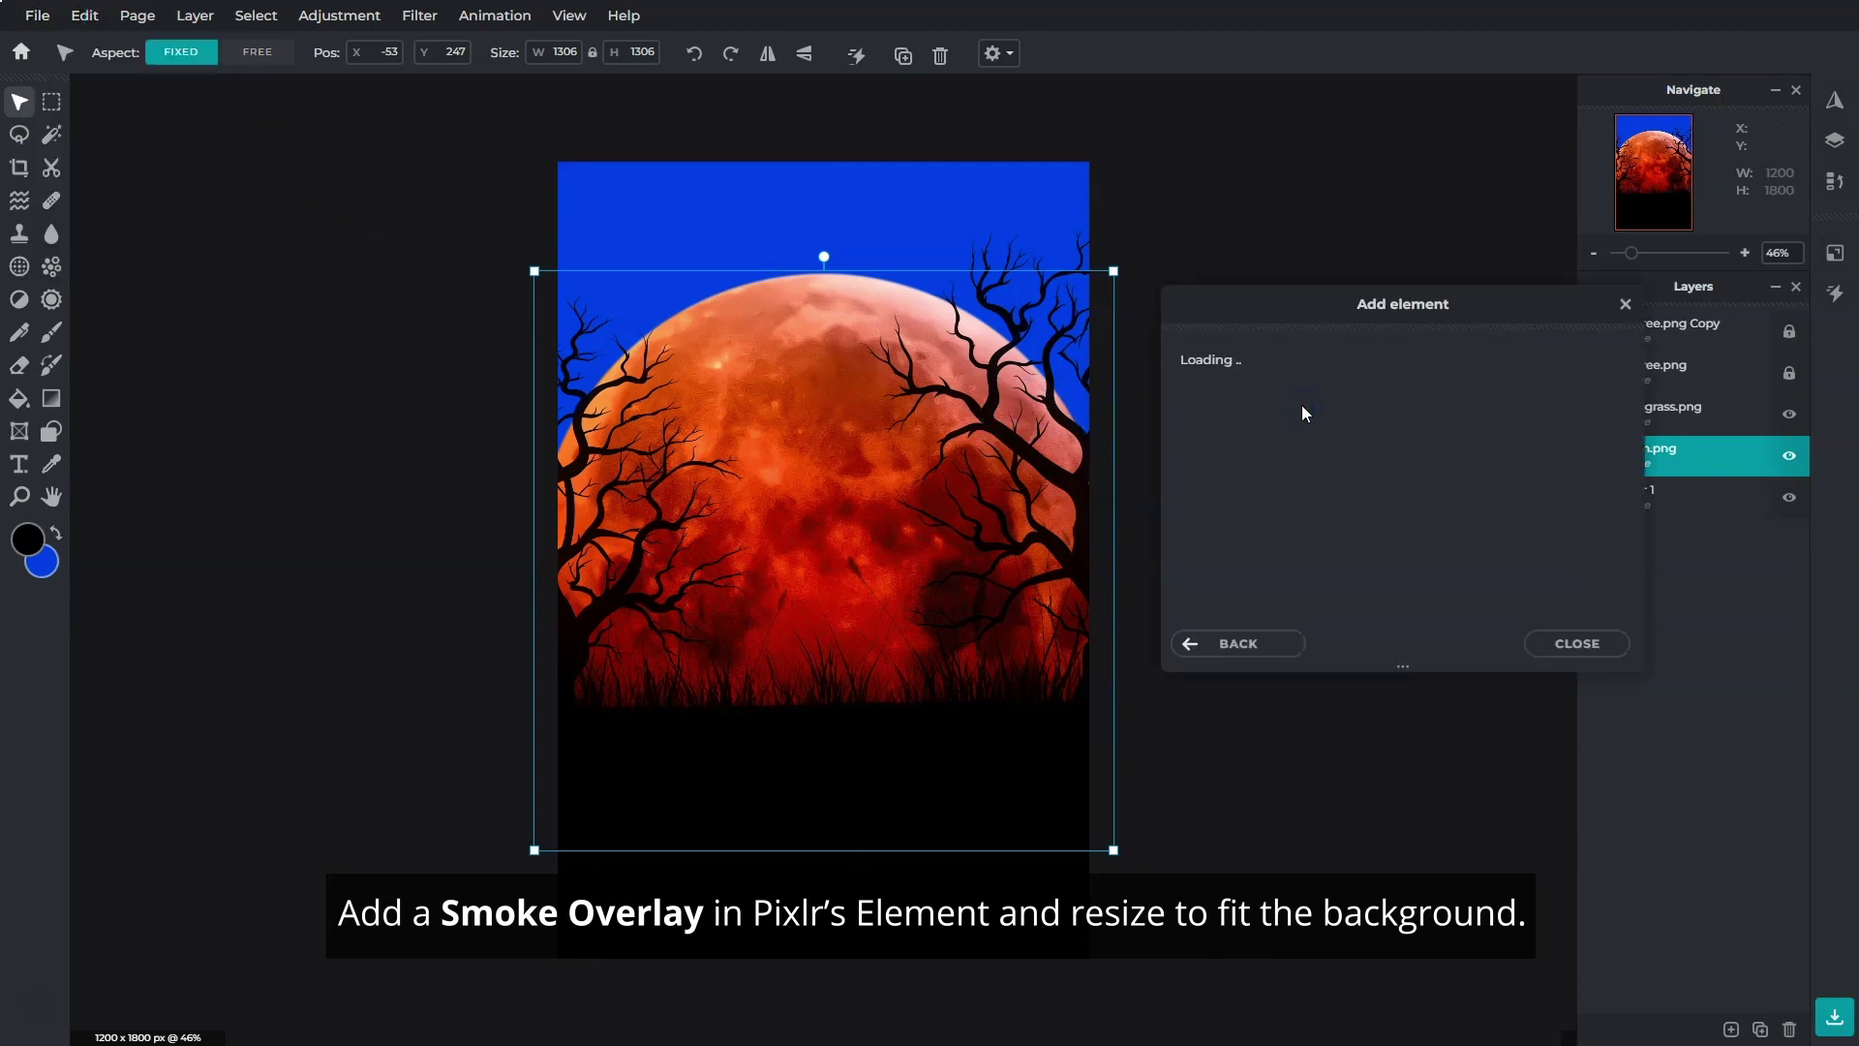
pyautogui.scroll(-10, 1413, 460)
pyautogui.scroll(-3, 1416, 466)
pyautogui.click(1438, 455)
pyautogui.scroll(-5, 1454, 408)
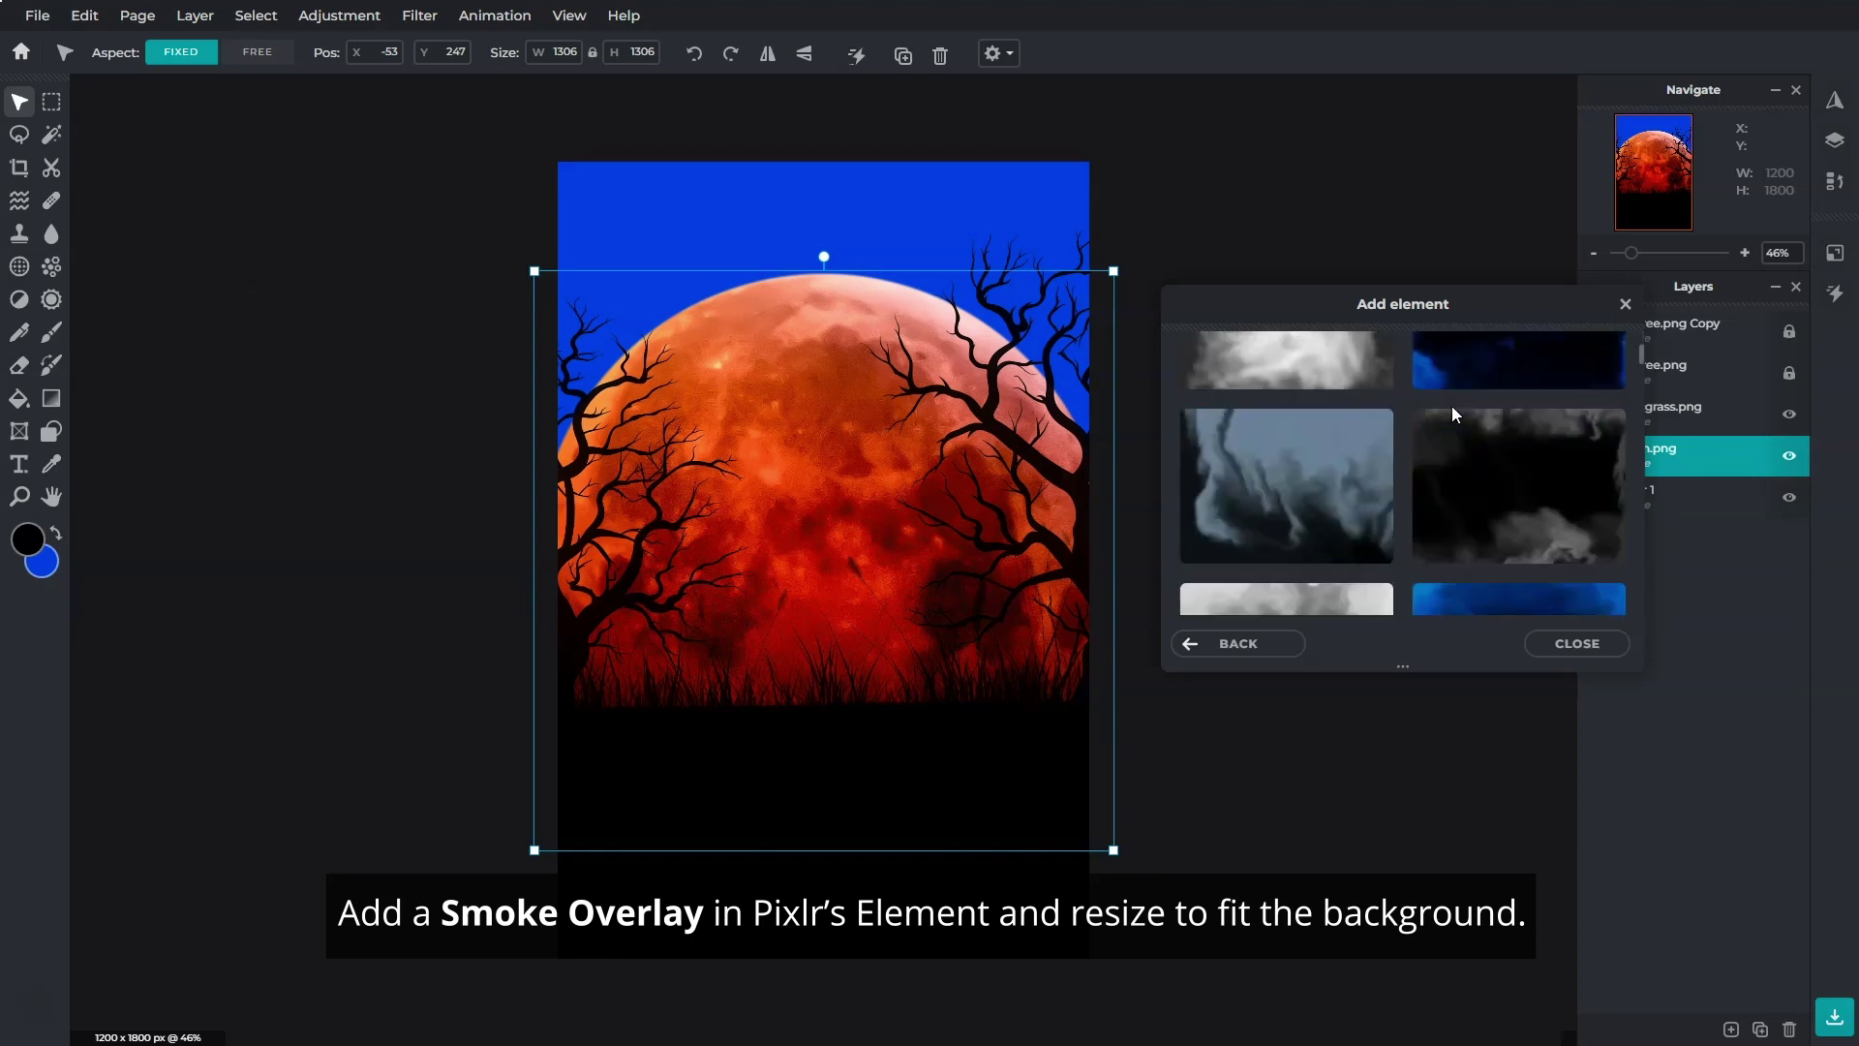
pyautogui.scroll(-2, 1454, 417)
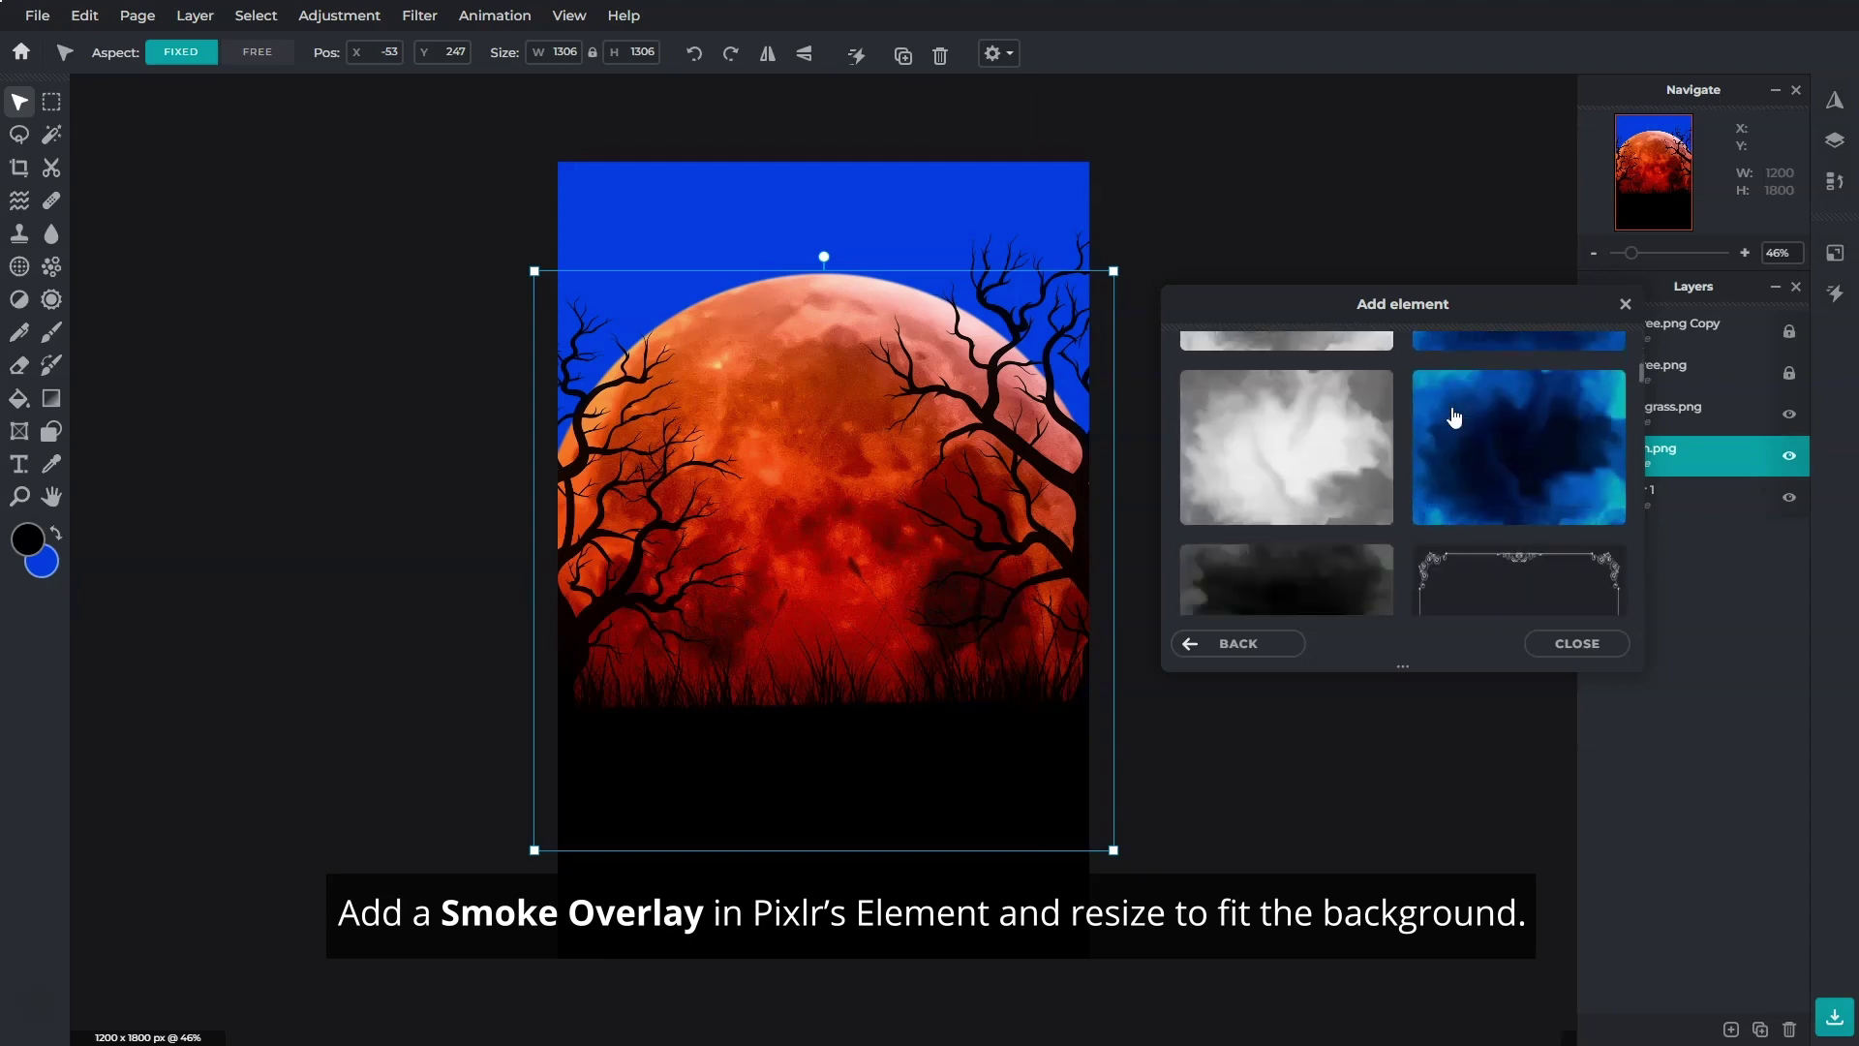
pyautogui.click(1452, 416)
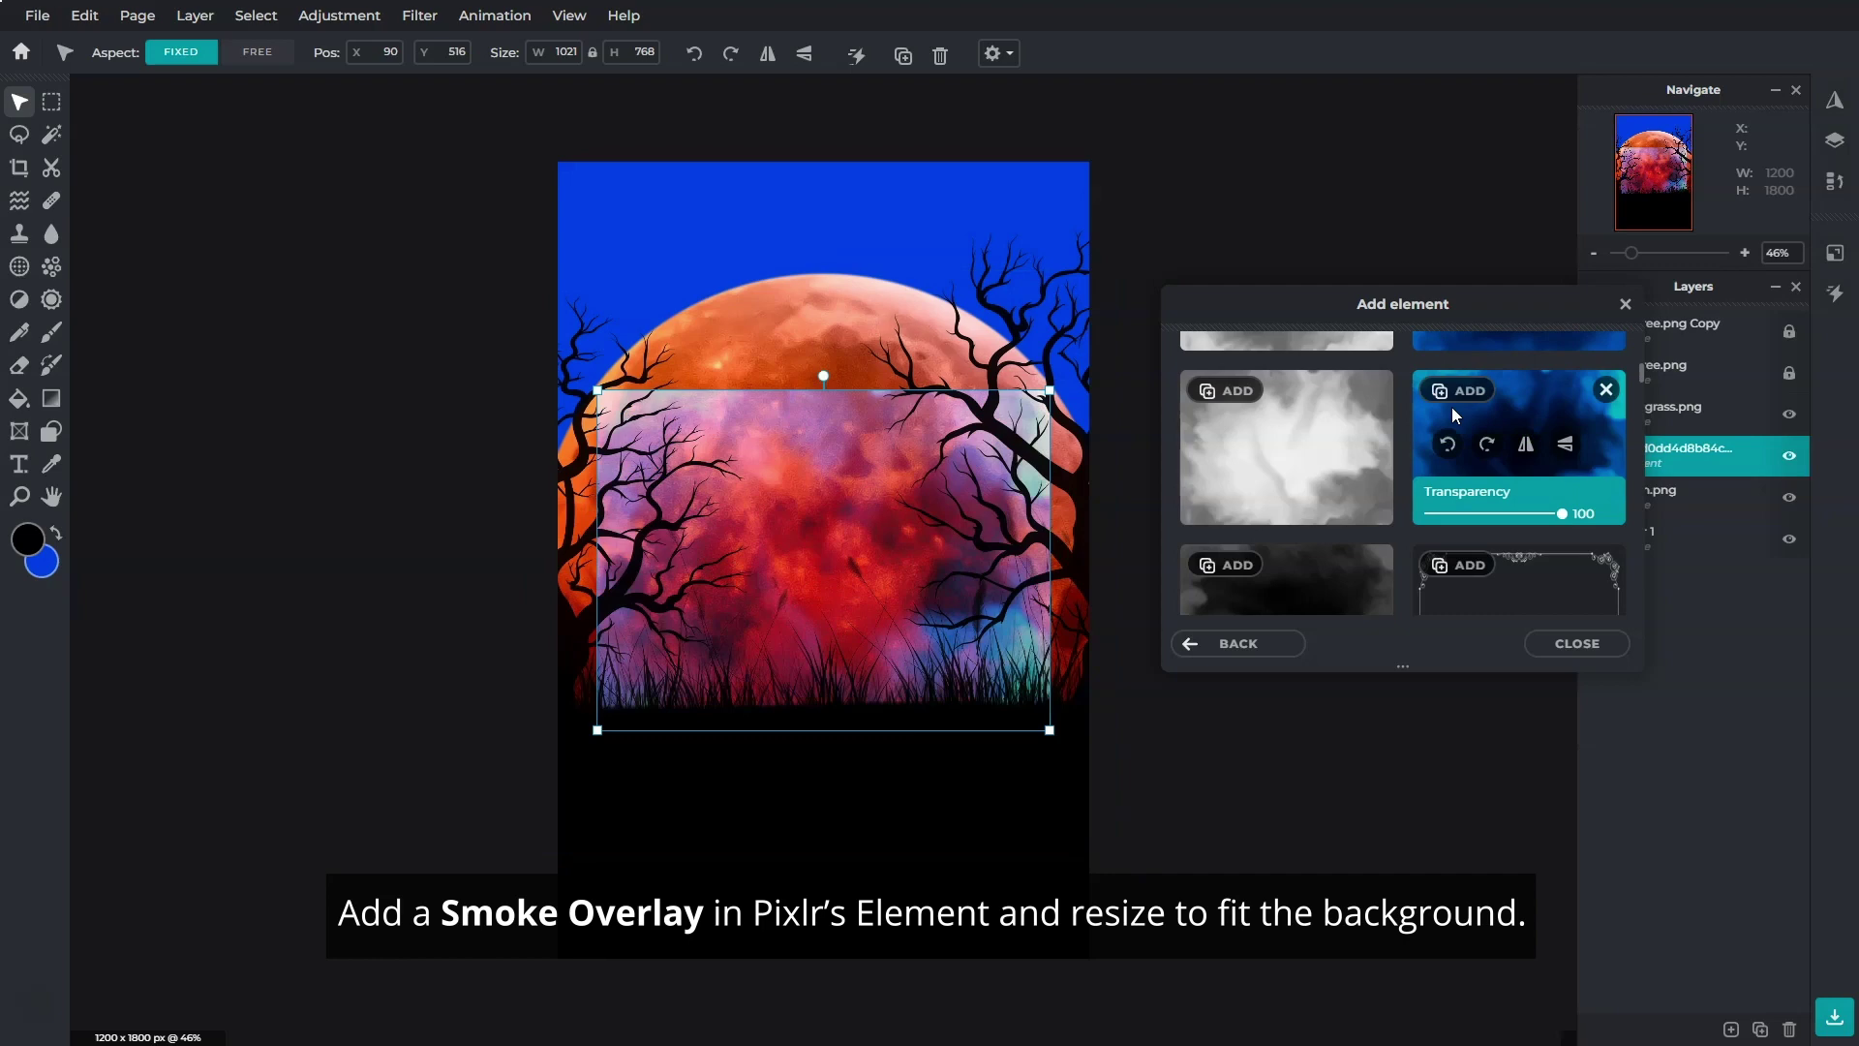
pyautogui.click(1486, 446)
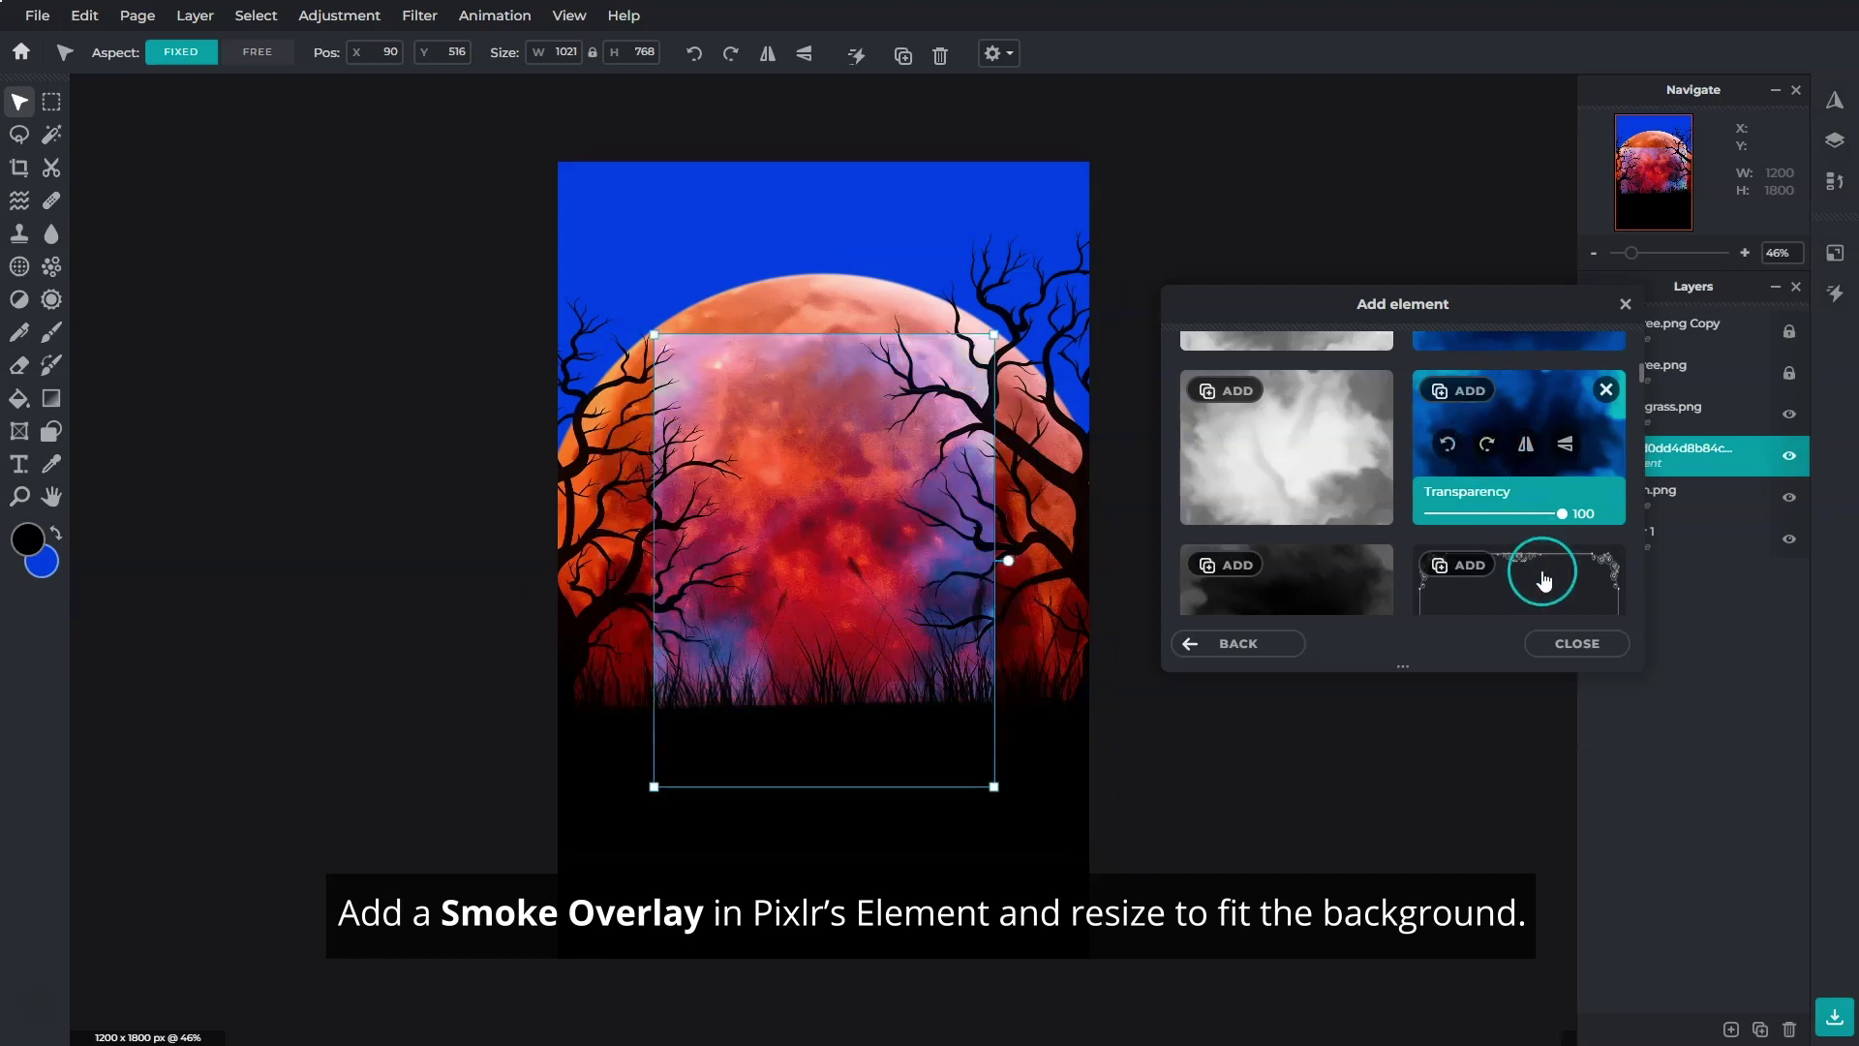
pyautogui.click(1572, 646)
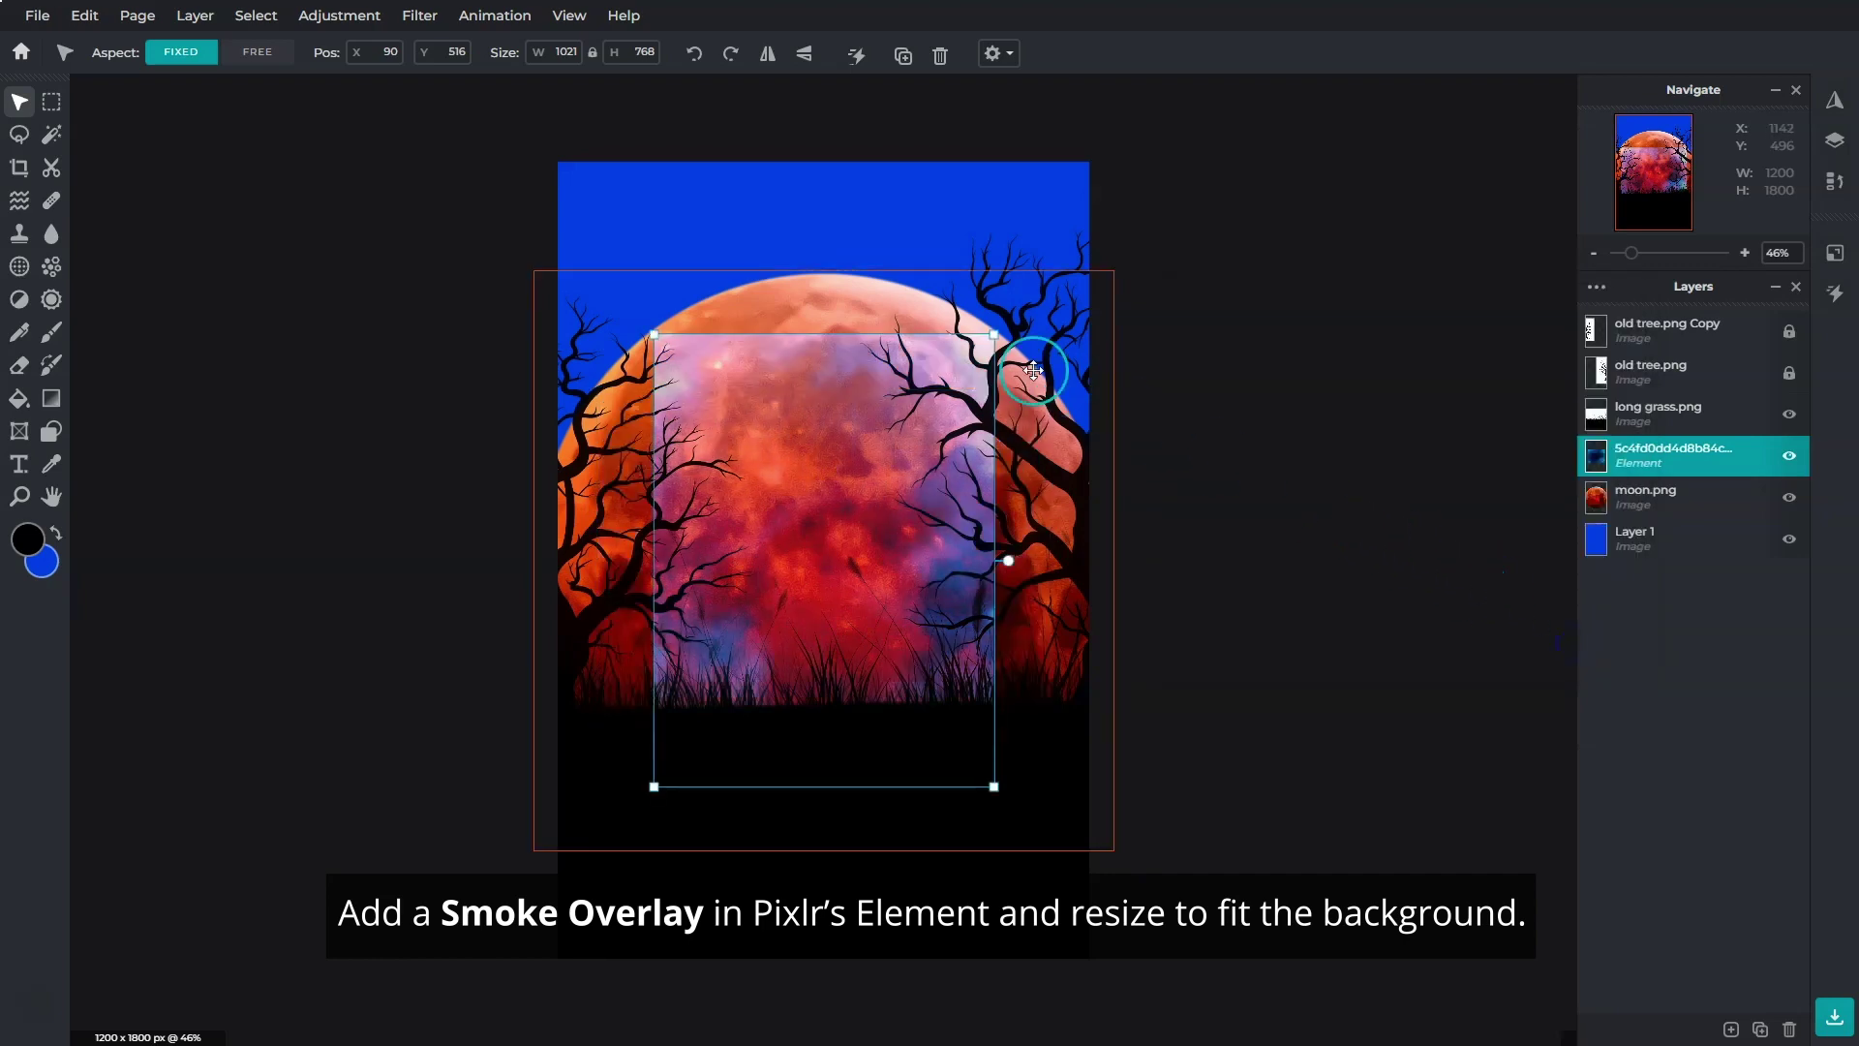
# Step: Enlarge the smoke overlay to about 1777 × 1337 px so it covers the canvas, and duplicate its layer
pyautogui.moveTo(997, 342); pyautogui.dragTo(1133, 154)
pyautogui.moveTo(655, 786); pyautogui.dragTo(513, 939)
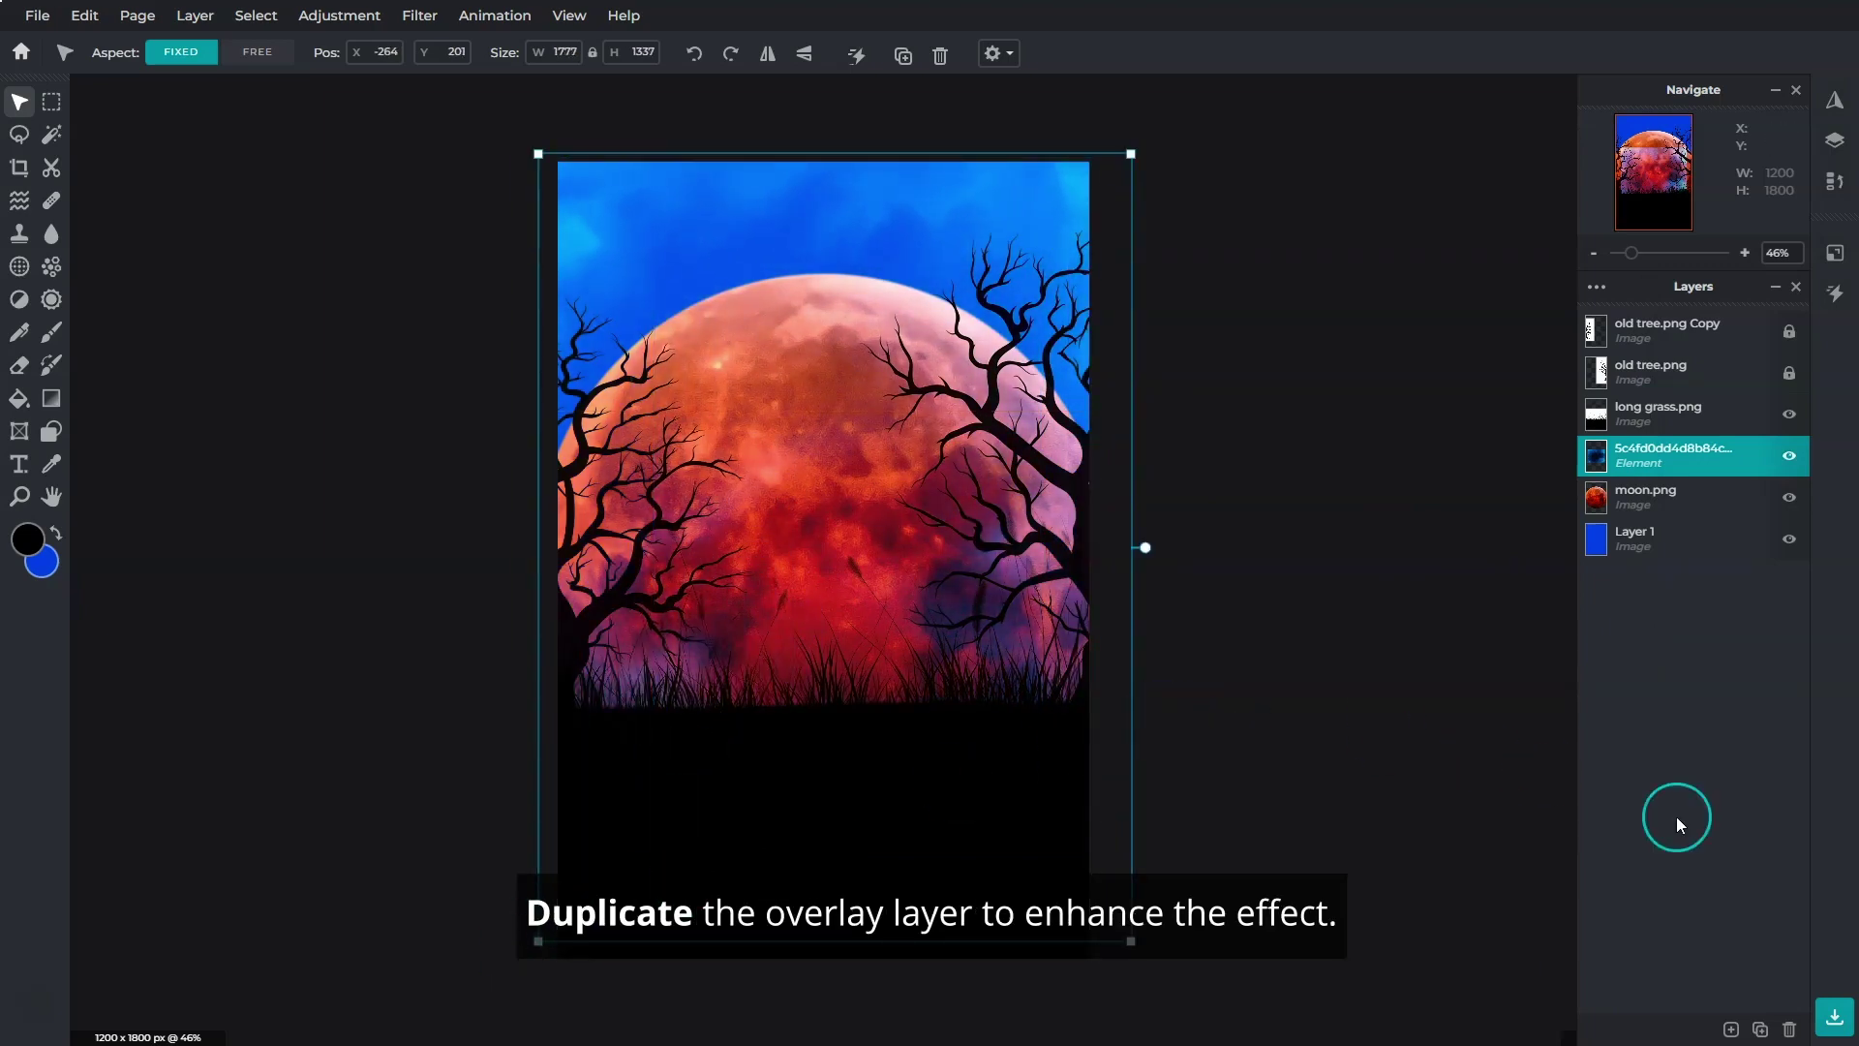
pyautogui.click(1760, 1029)
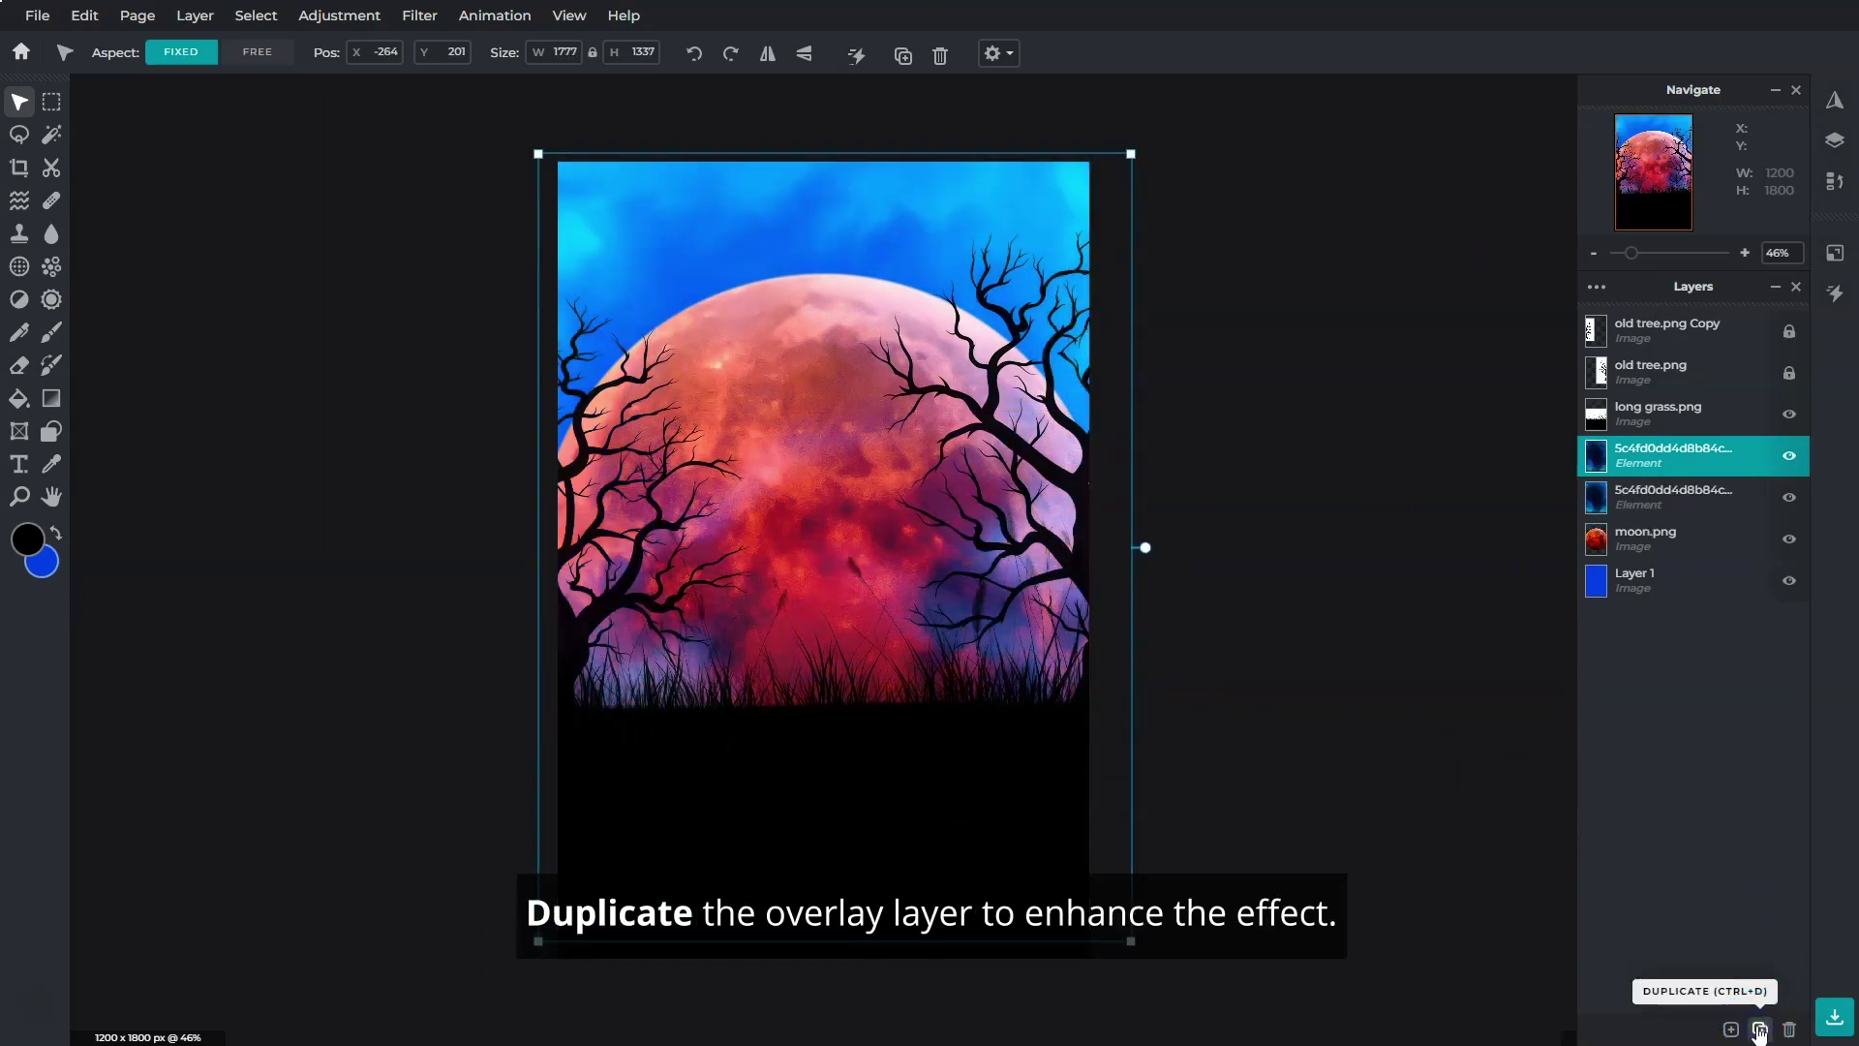
# Step: Add the pumpkin image as a new layer and move it above both old tree layers
pyautogui.click(1731, 1029)
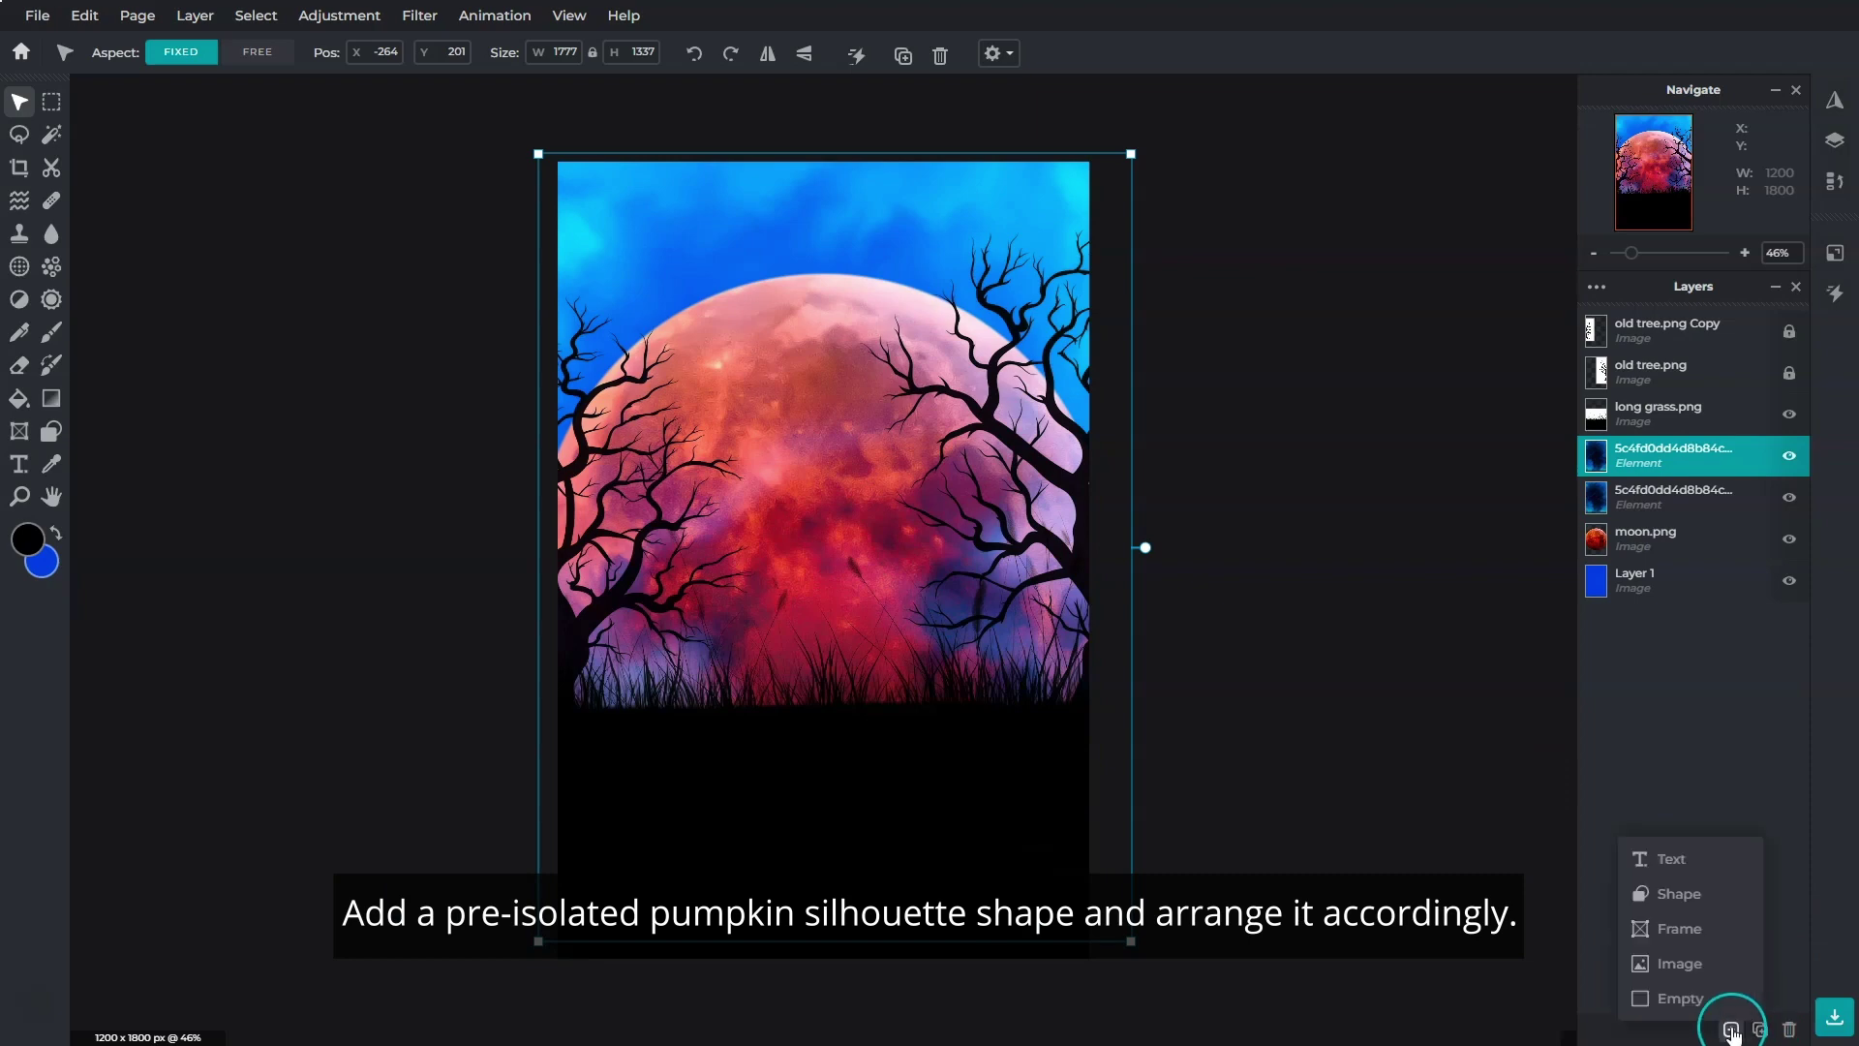
pyautogui.click(1704, 971)
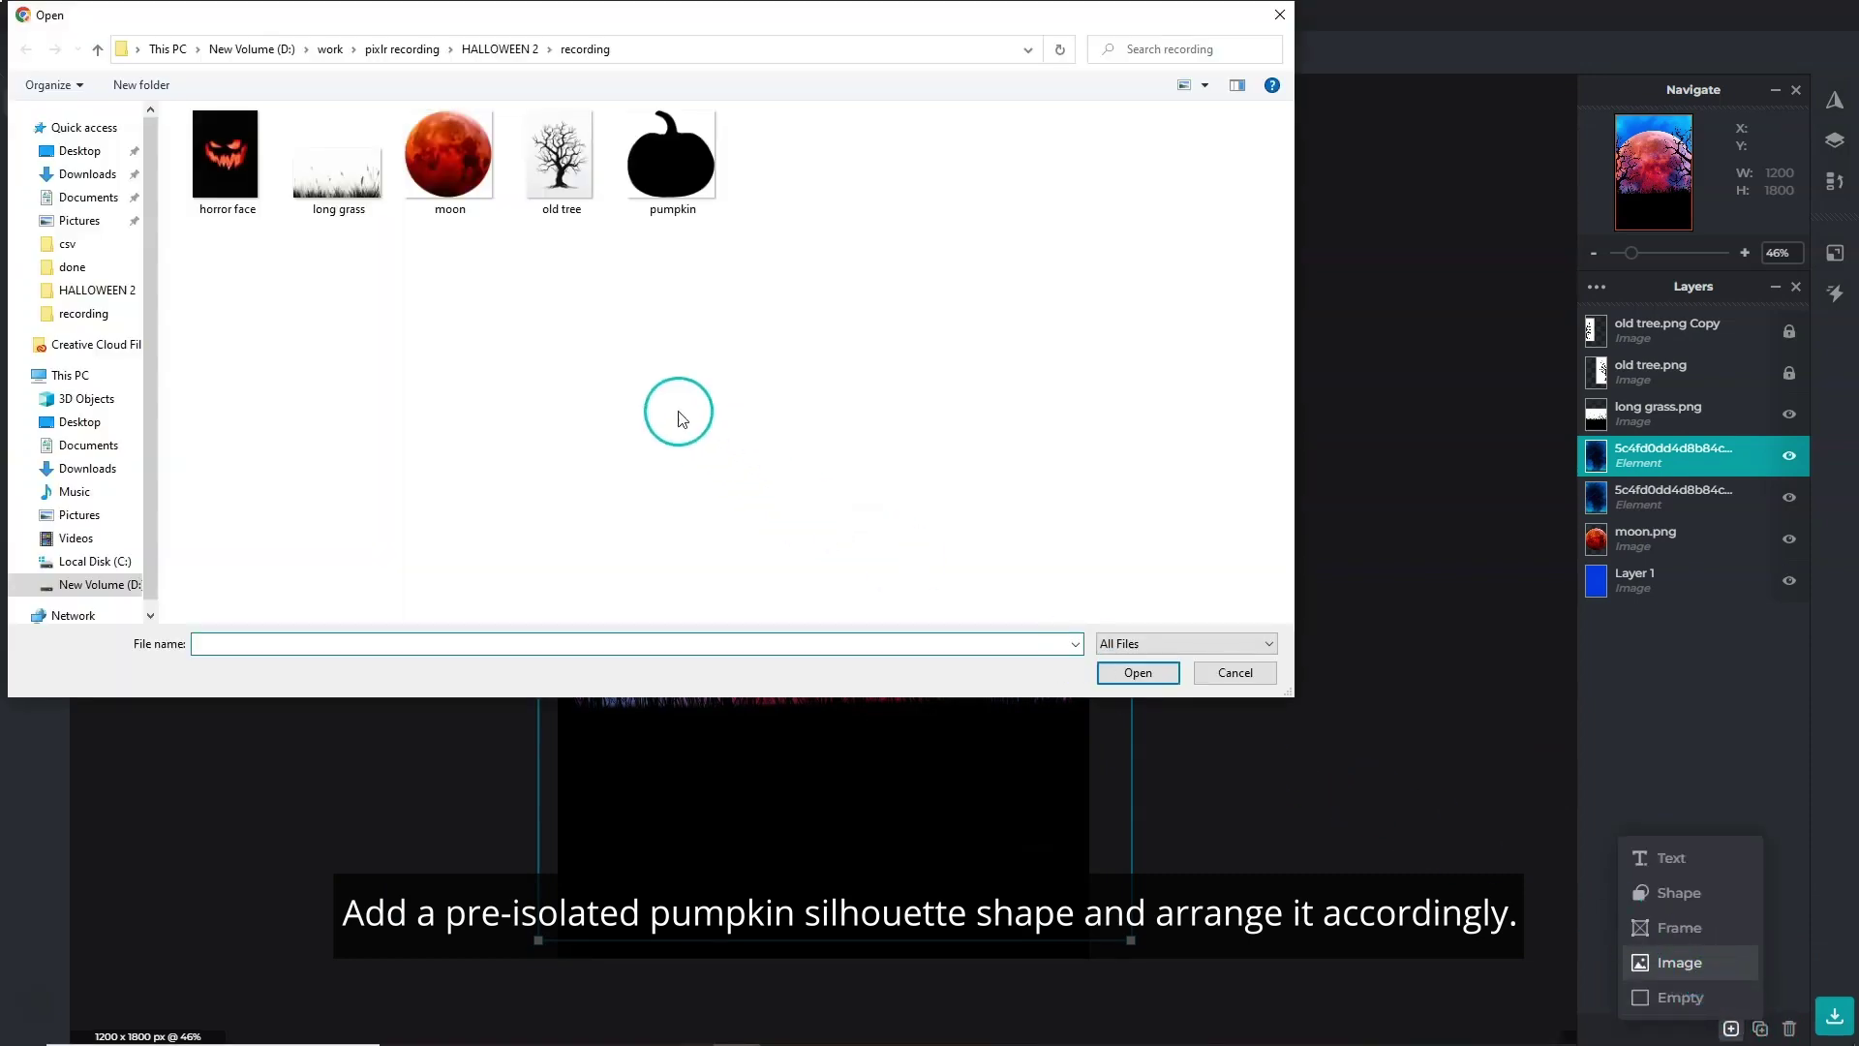
pyautogui.click(646, 214)
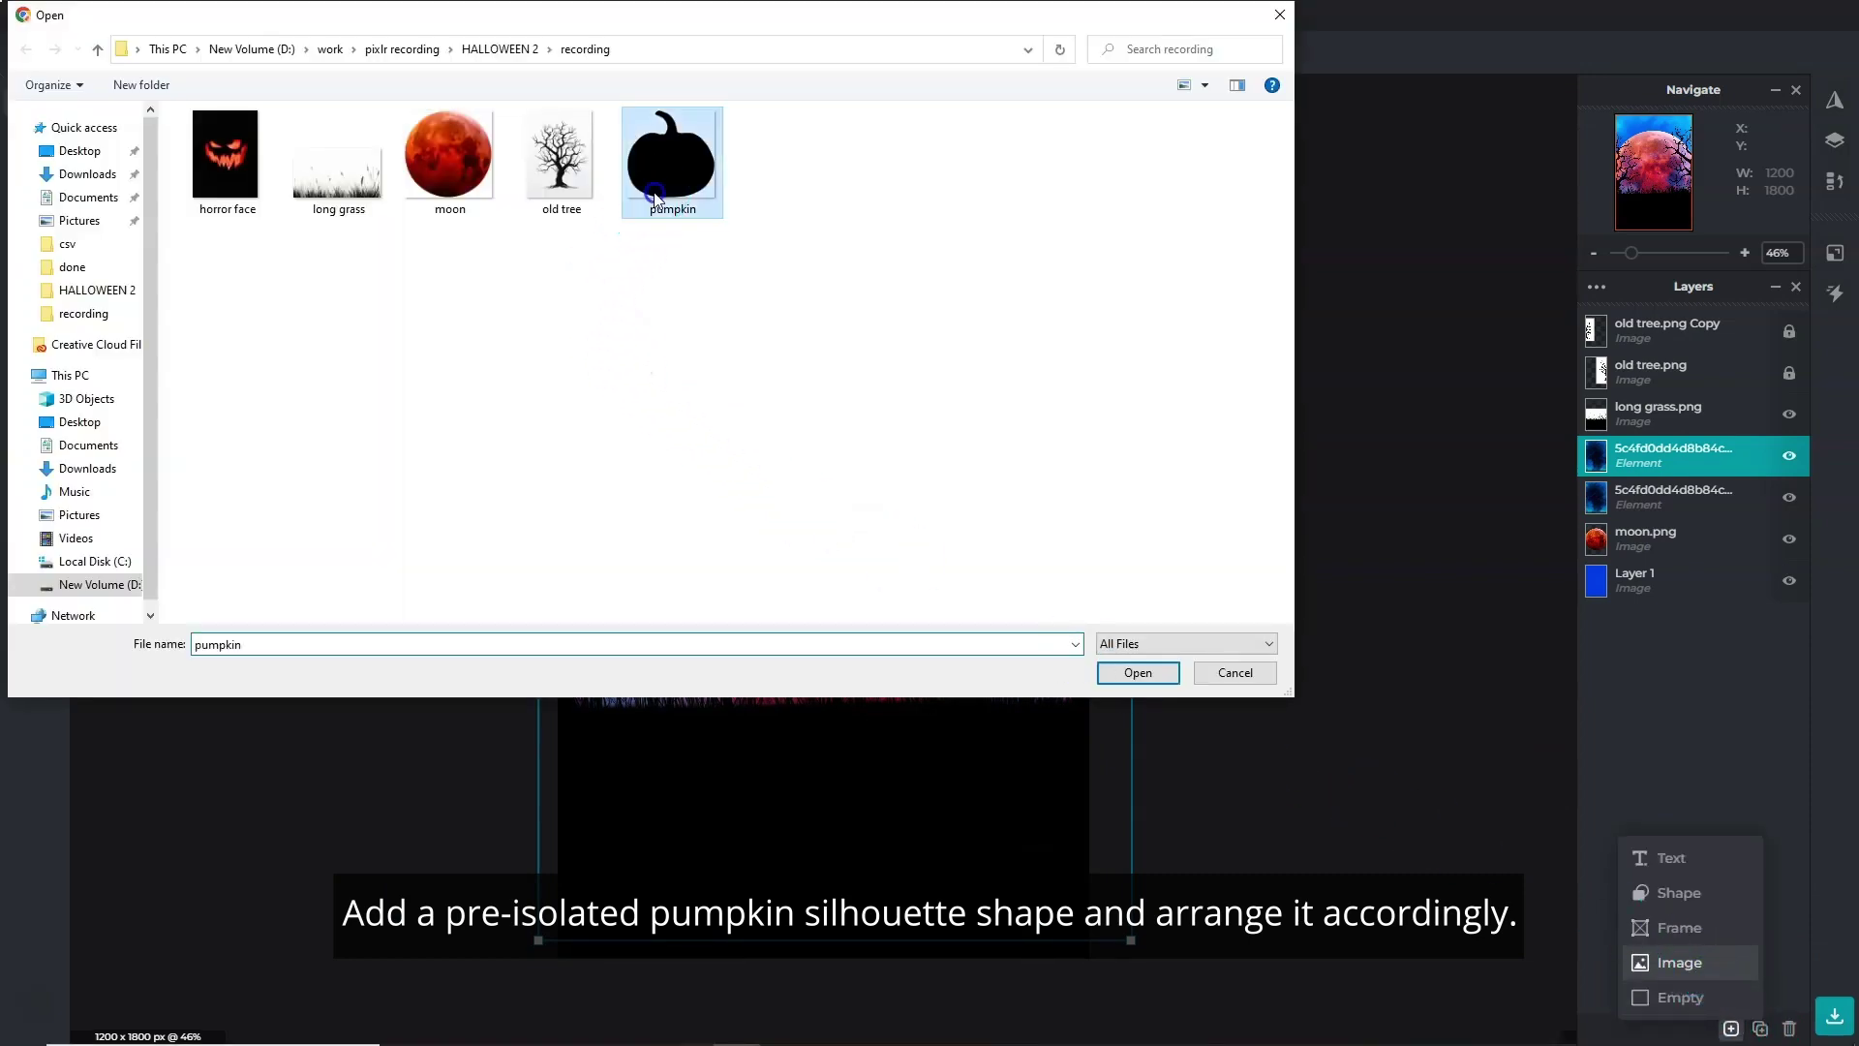
pyautogui.click(1128, 672)
pyautogui.moveTo(1686, 461); pyautogui.dragTo(1686, 338)
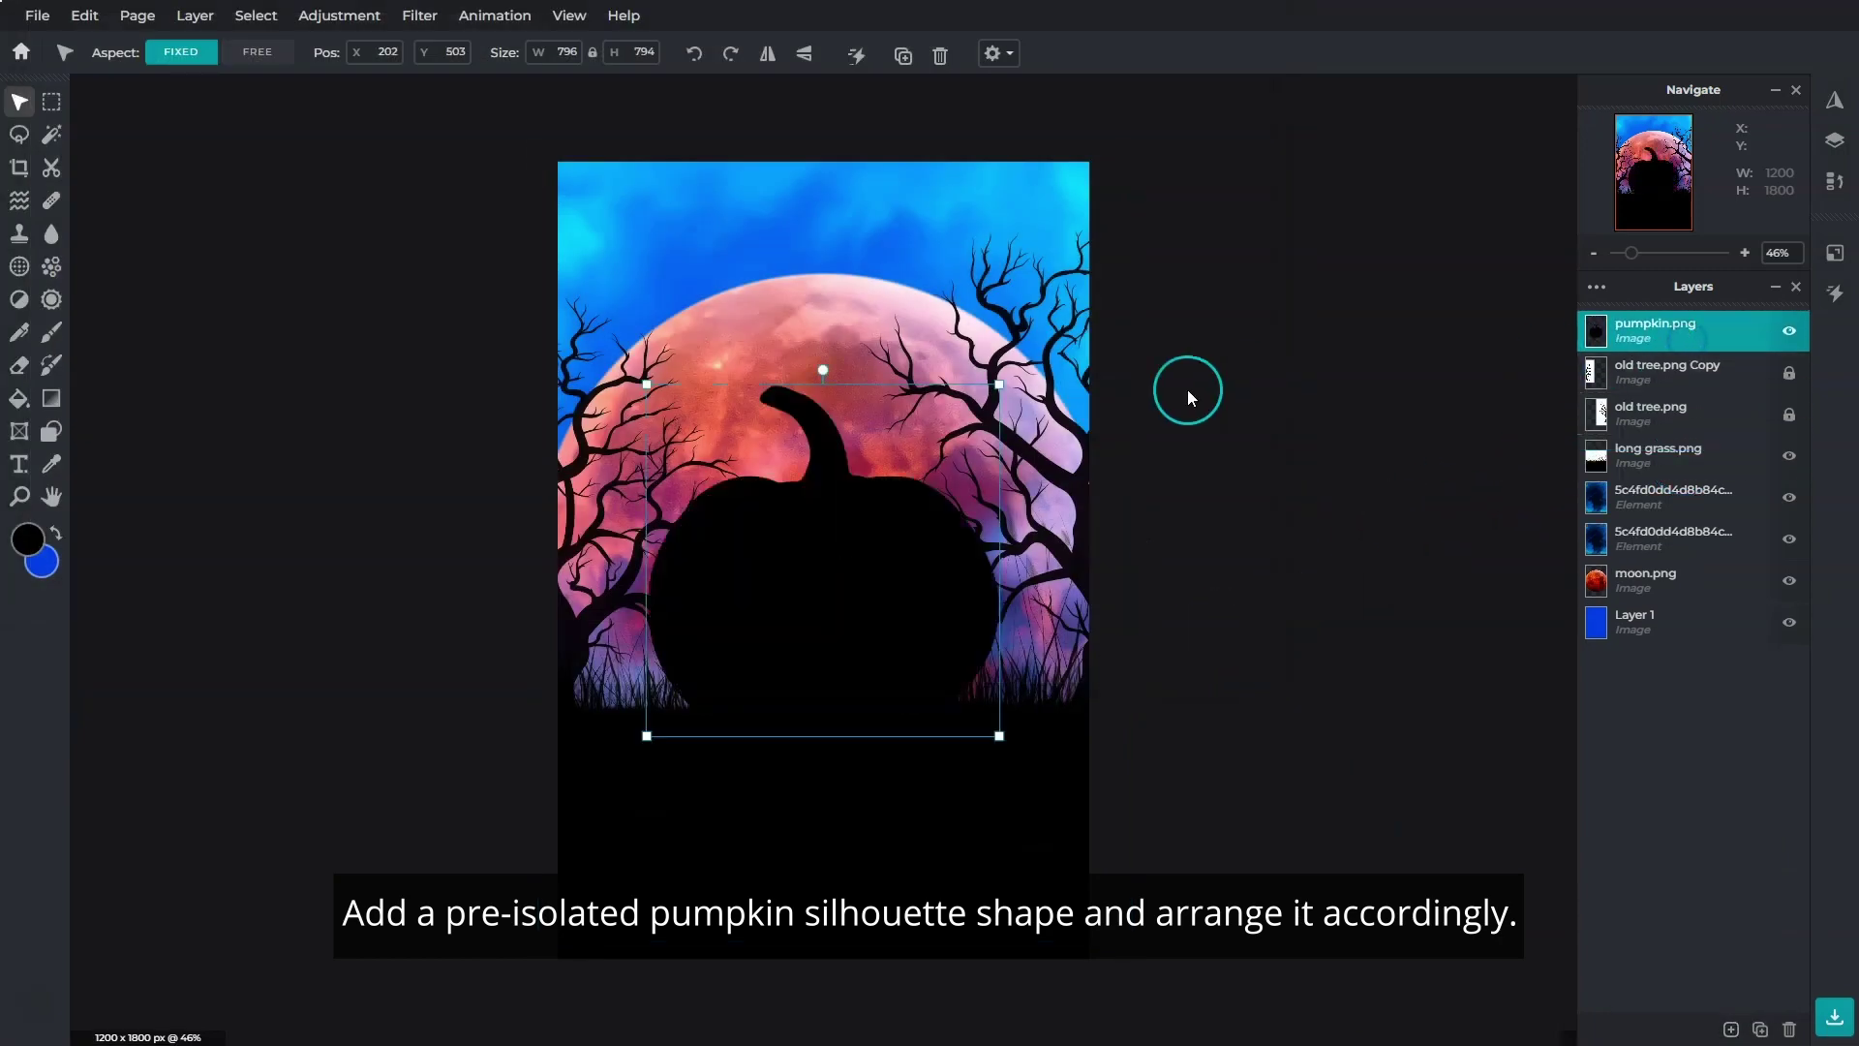
# Step: Shrink the pumpkin to about 577 × 575 px and centre it on the grass at about X 312, Y 678
pyautogui.moveTo(999, 384); pyautogui.dragTo(921, 456)
pyautogui.moveTo(792, 624); pyautogui.dragTo(846, 623)
pyautogui.moveTo(967, 465); pyautogui.dragTo(954, 476)
pyautogui.moveTo(866, 587); pyautogui.dragTo(862, 573)
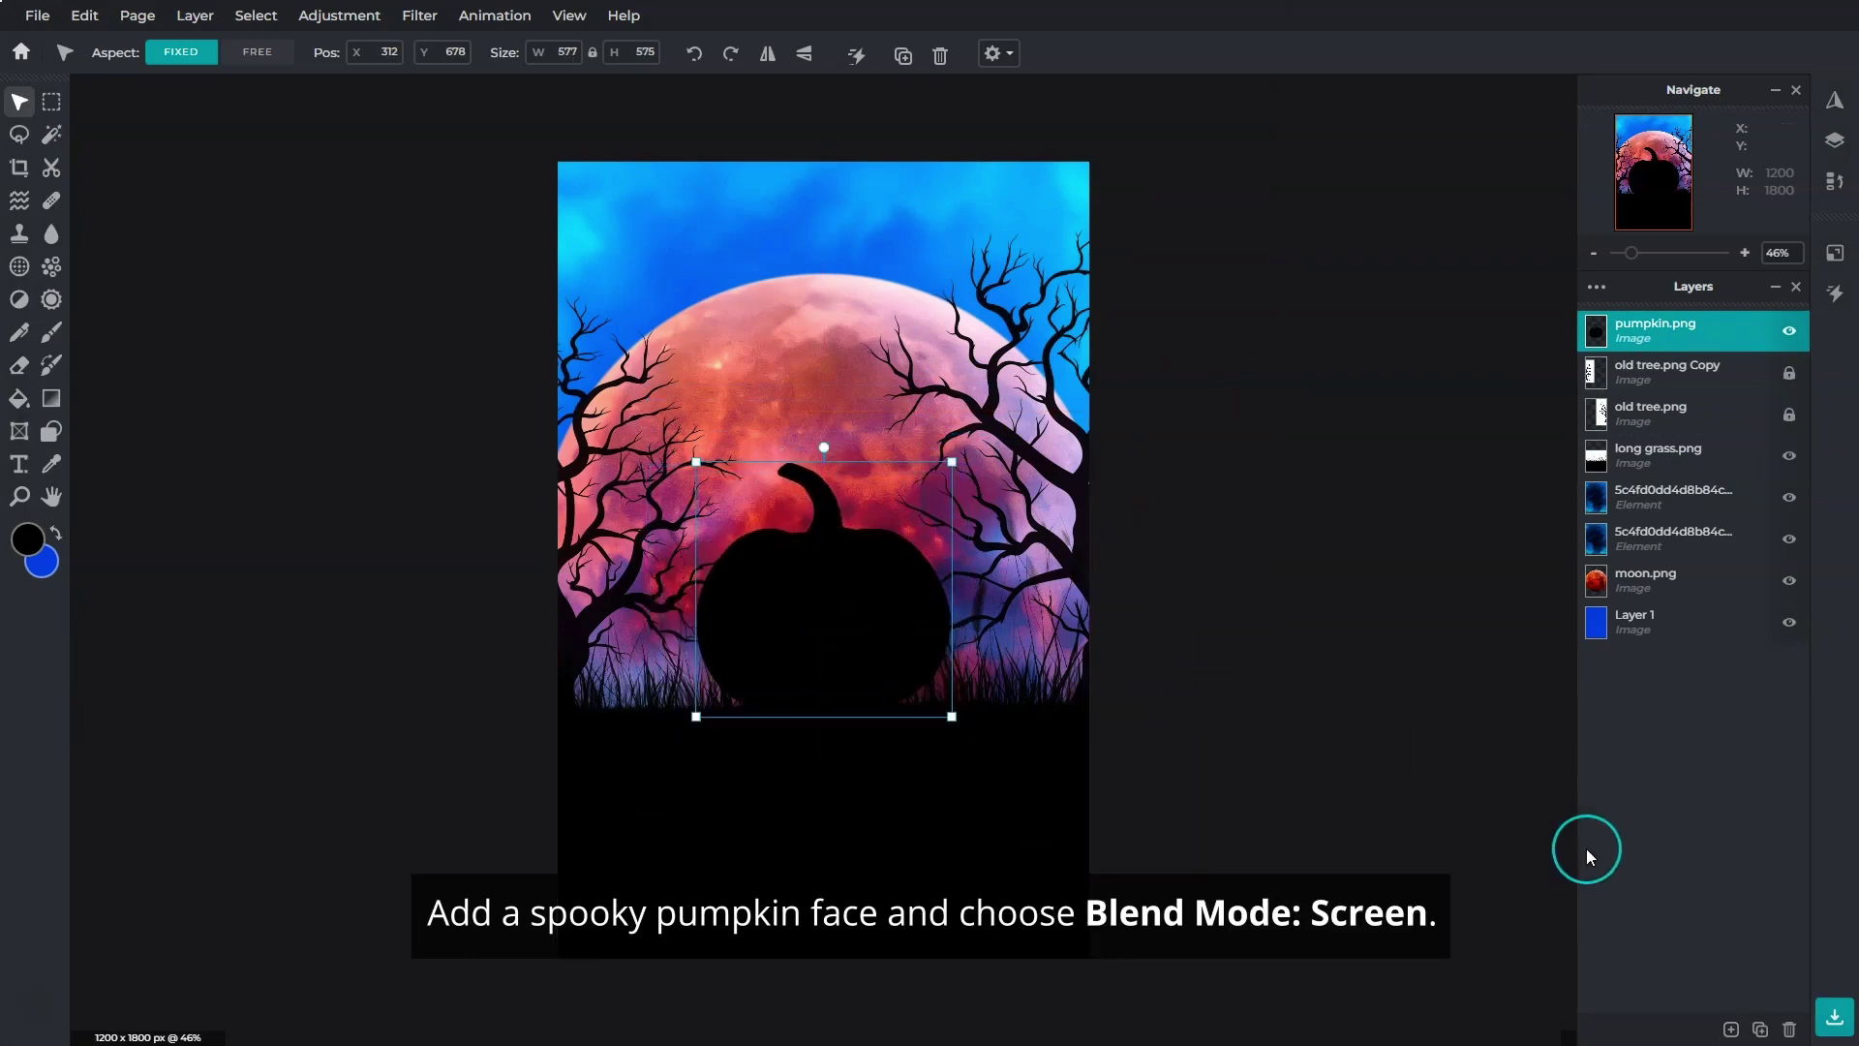
# Step: Add the horror face image as a new layer above the pumpkin
pyautogui.click(1731, 1029)
pyautogui.click(1710, 964)
pyautogui.click(221, 178)
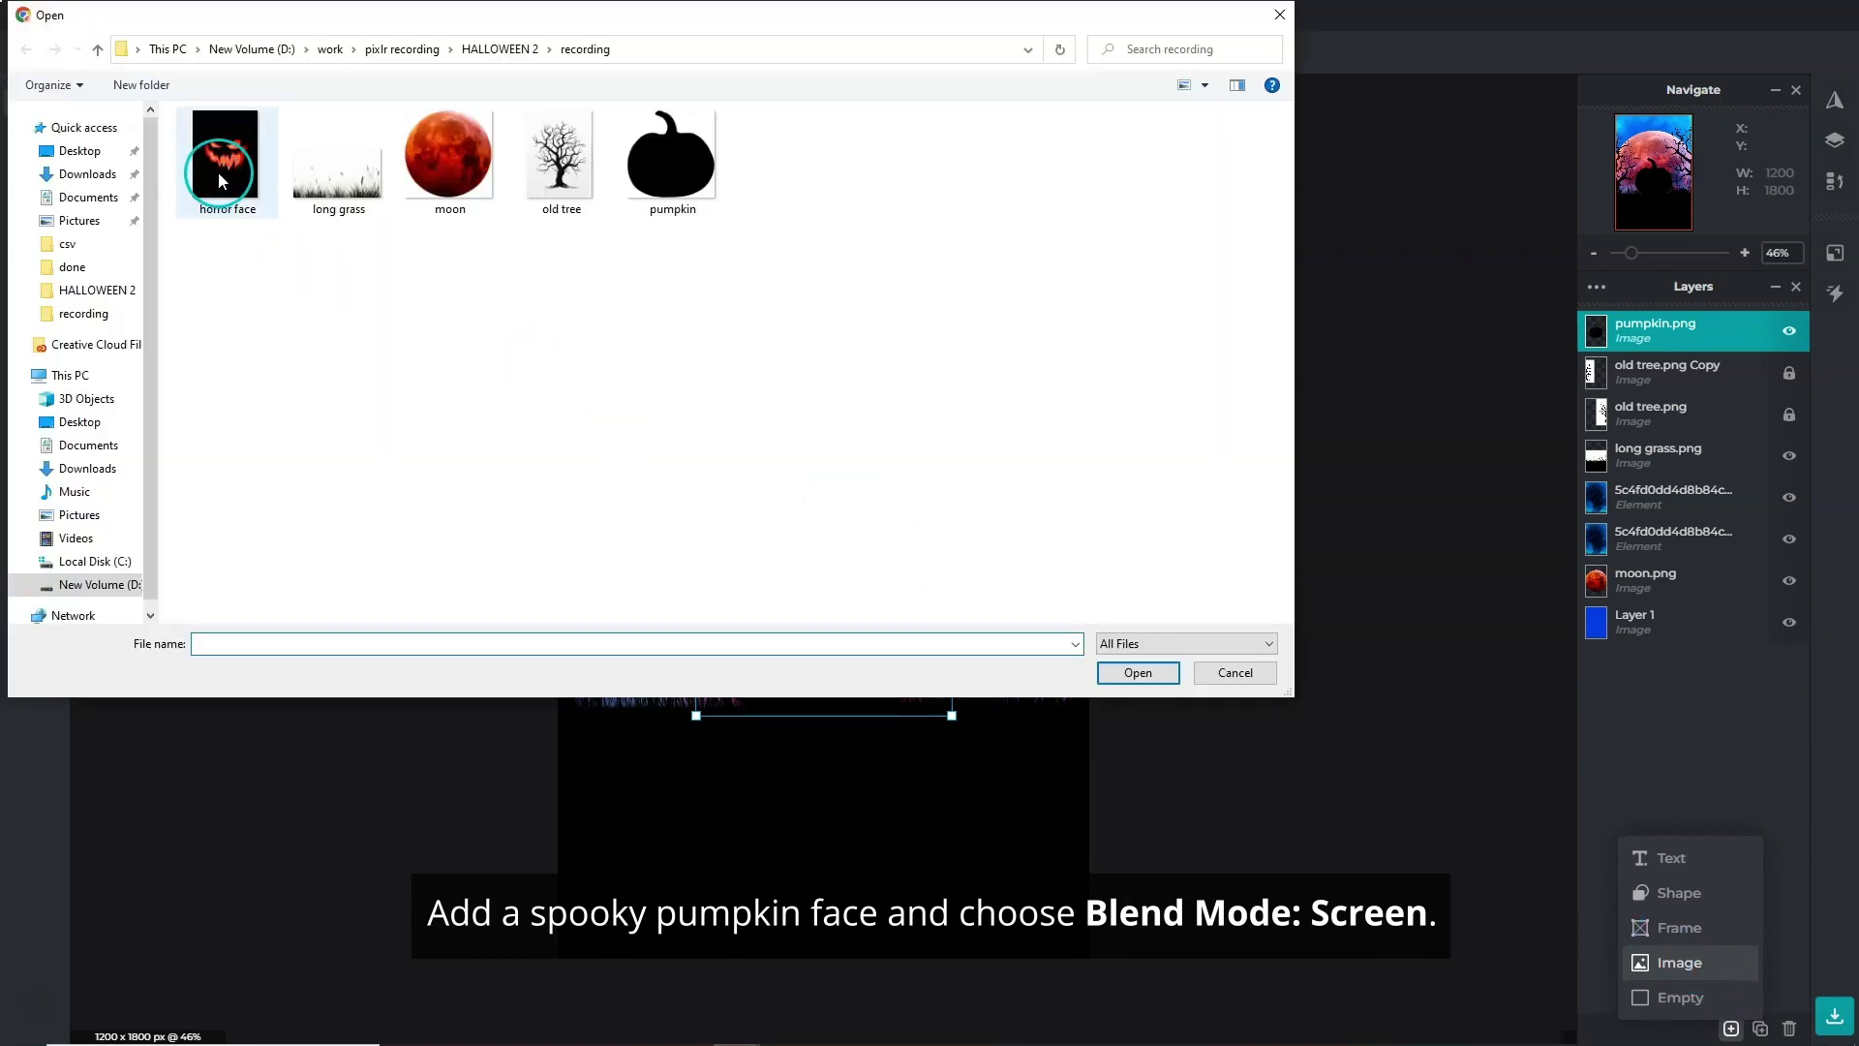
pyautogui.click(1123, 678)
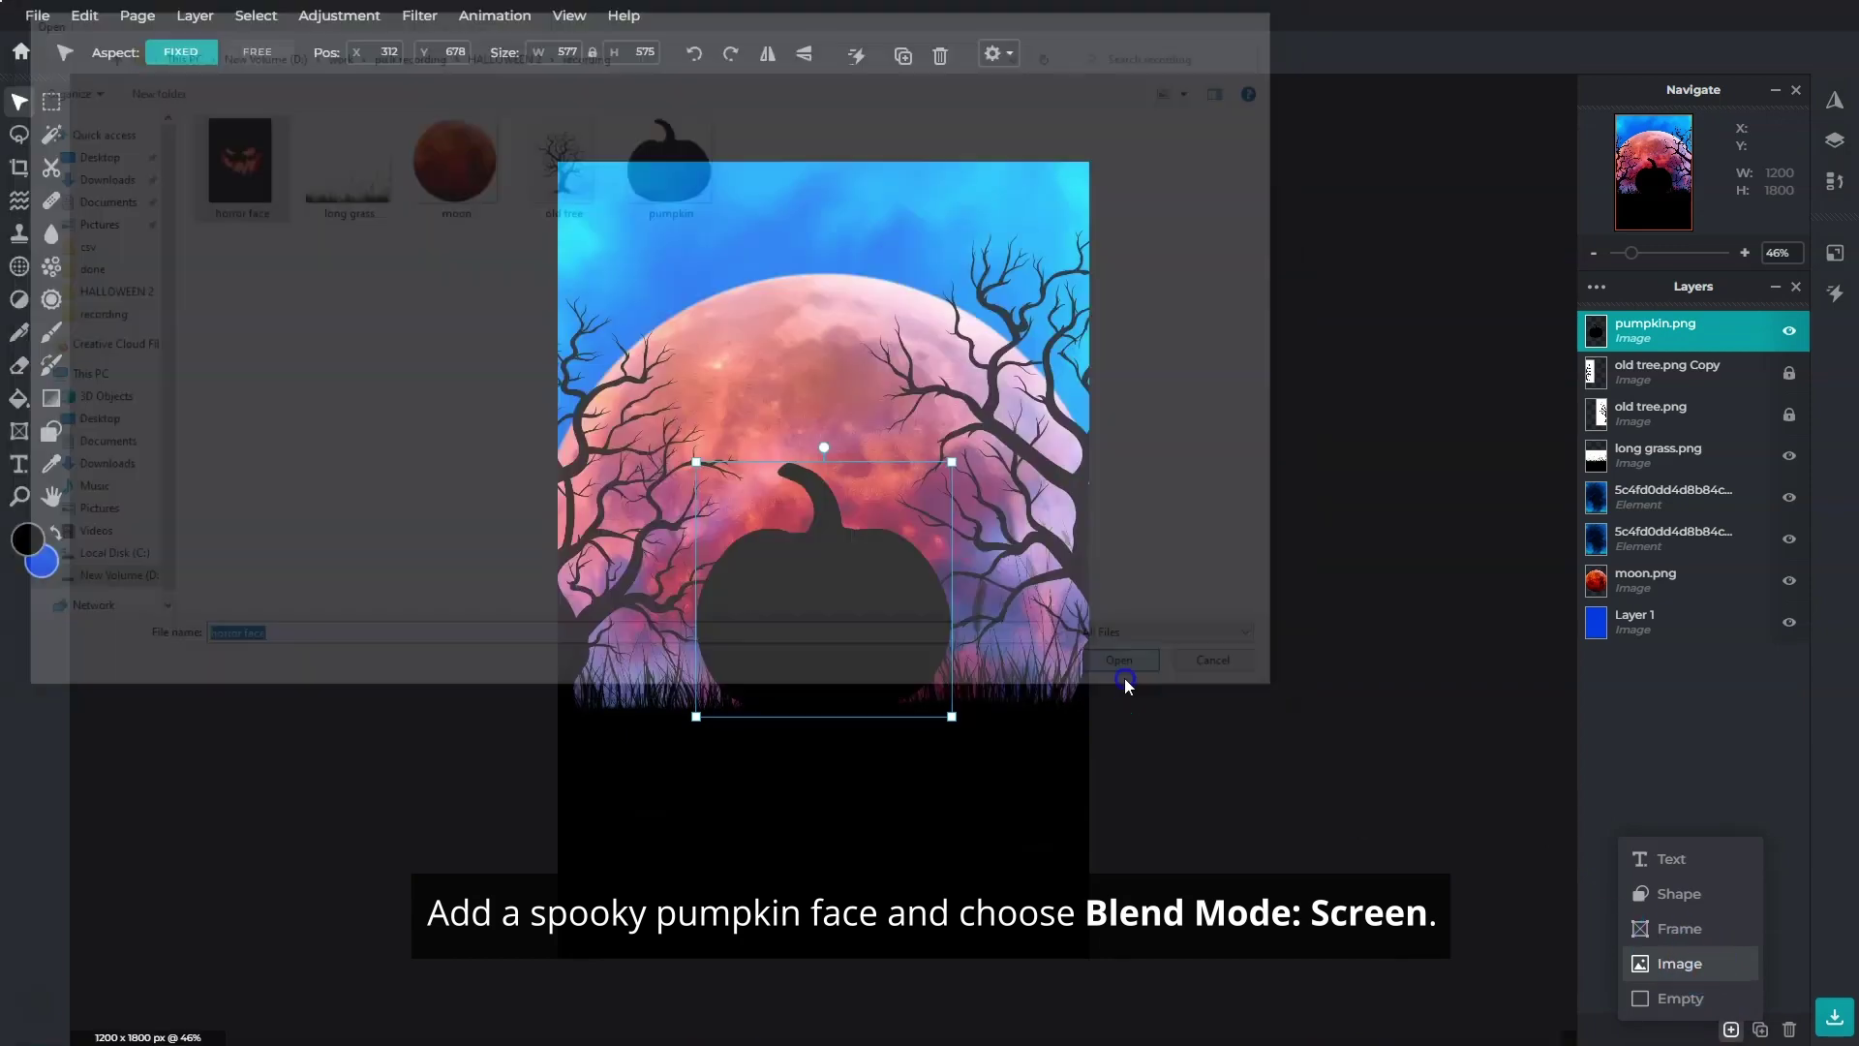
# Step: Set the horror face layer's blend mode to Screen
pyautogui.click(1592, 288)
pyautogui.click(1559, 408)
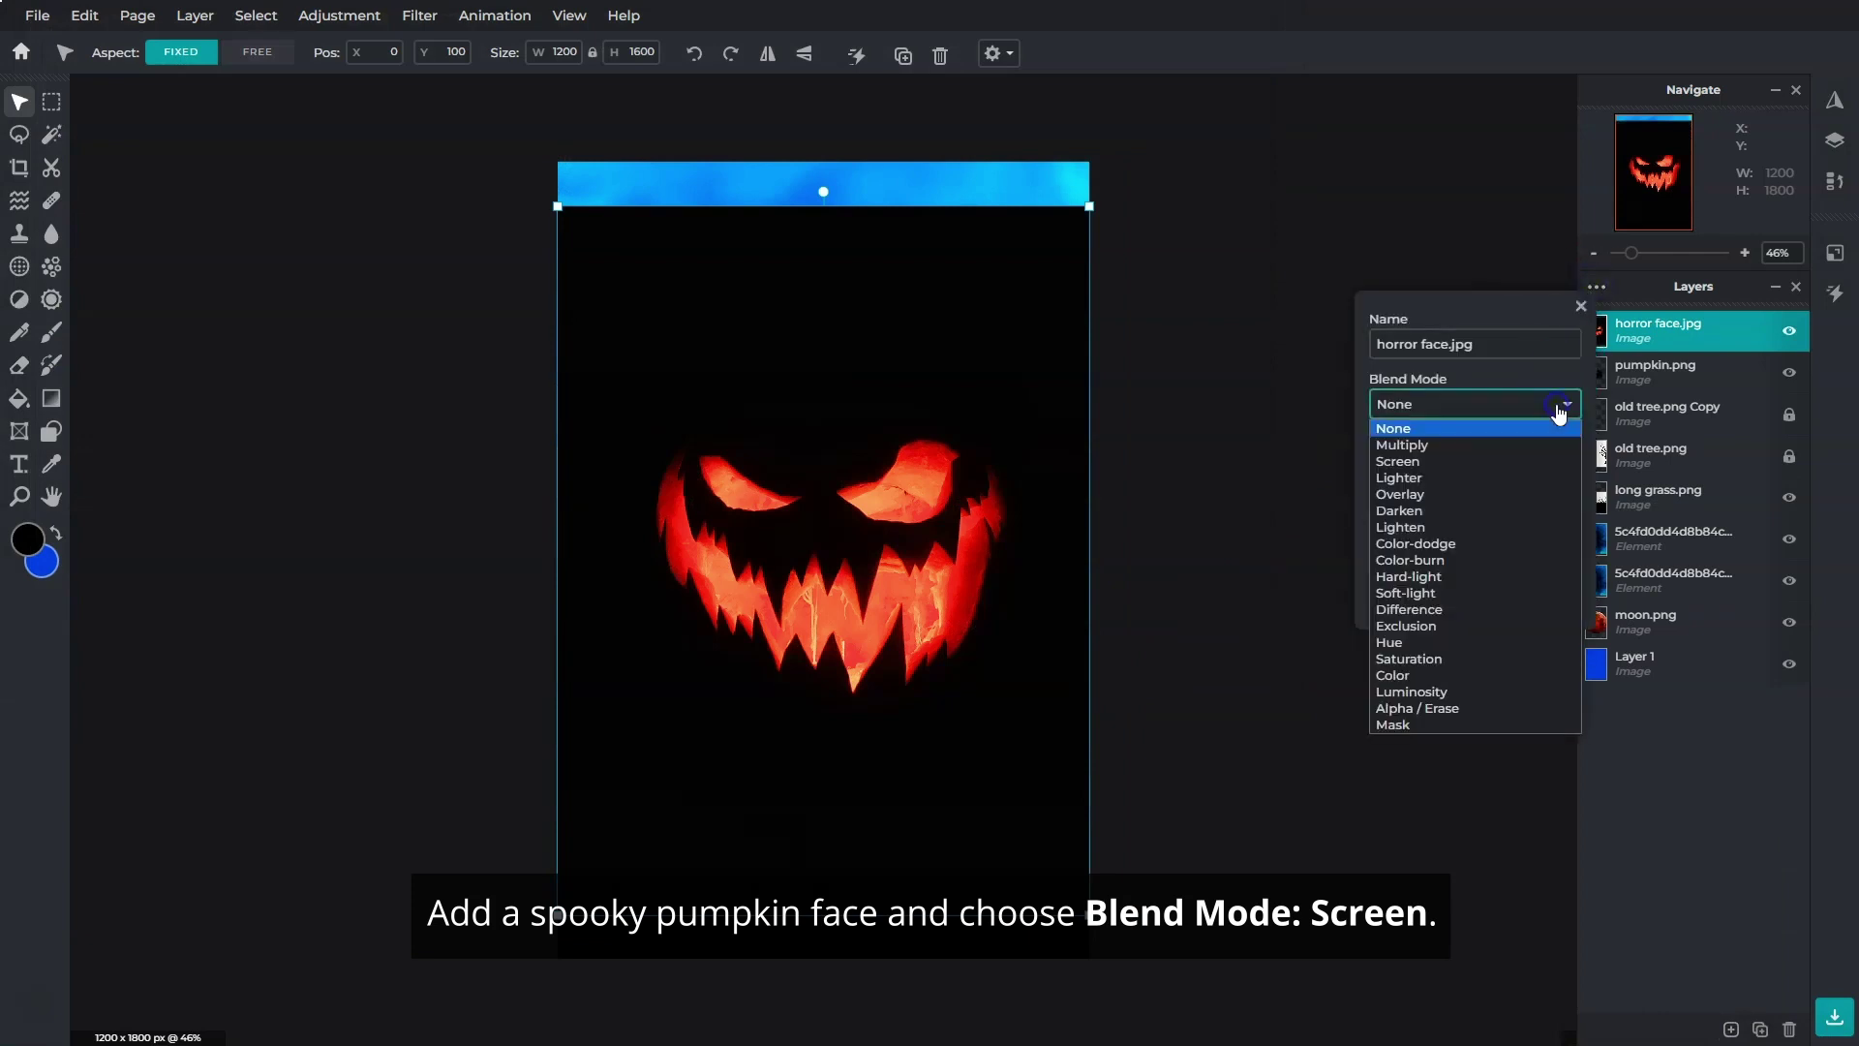
pyautogui.click(1516, 459)
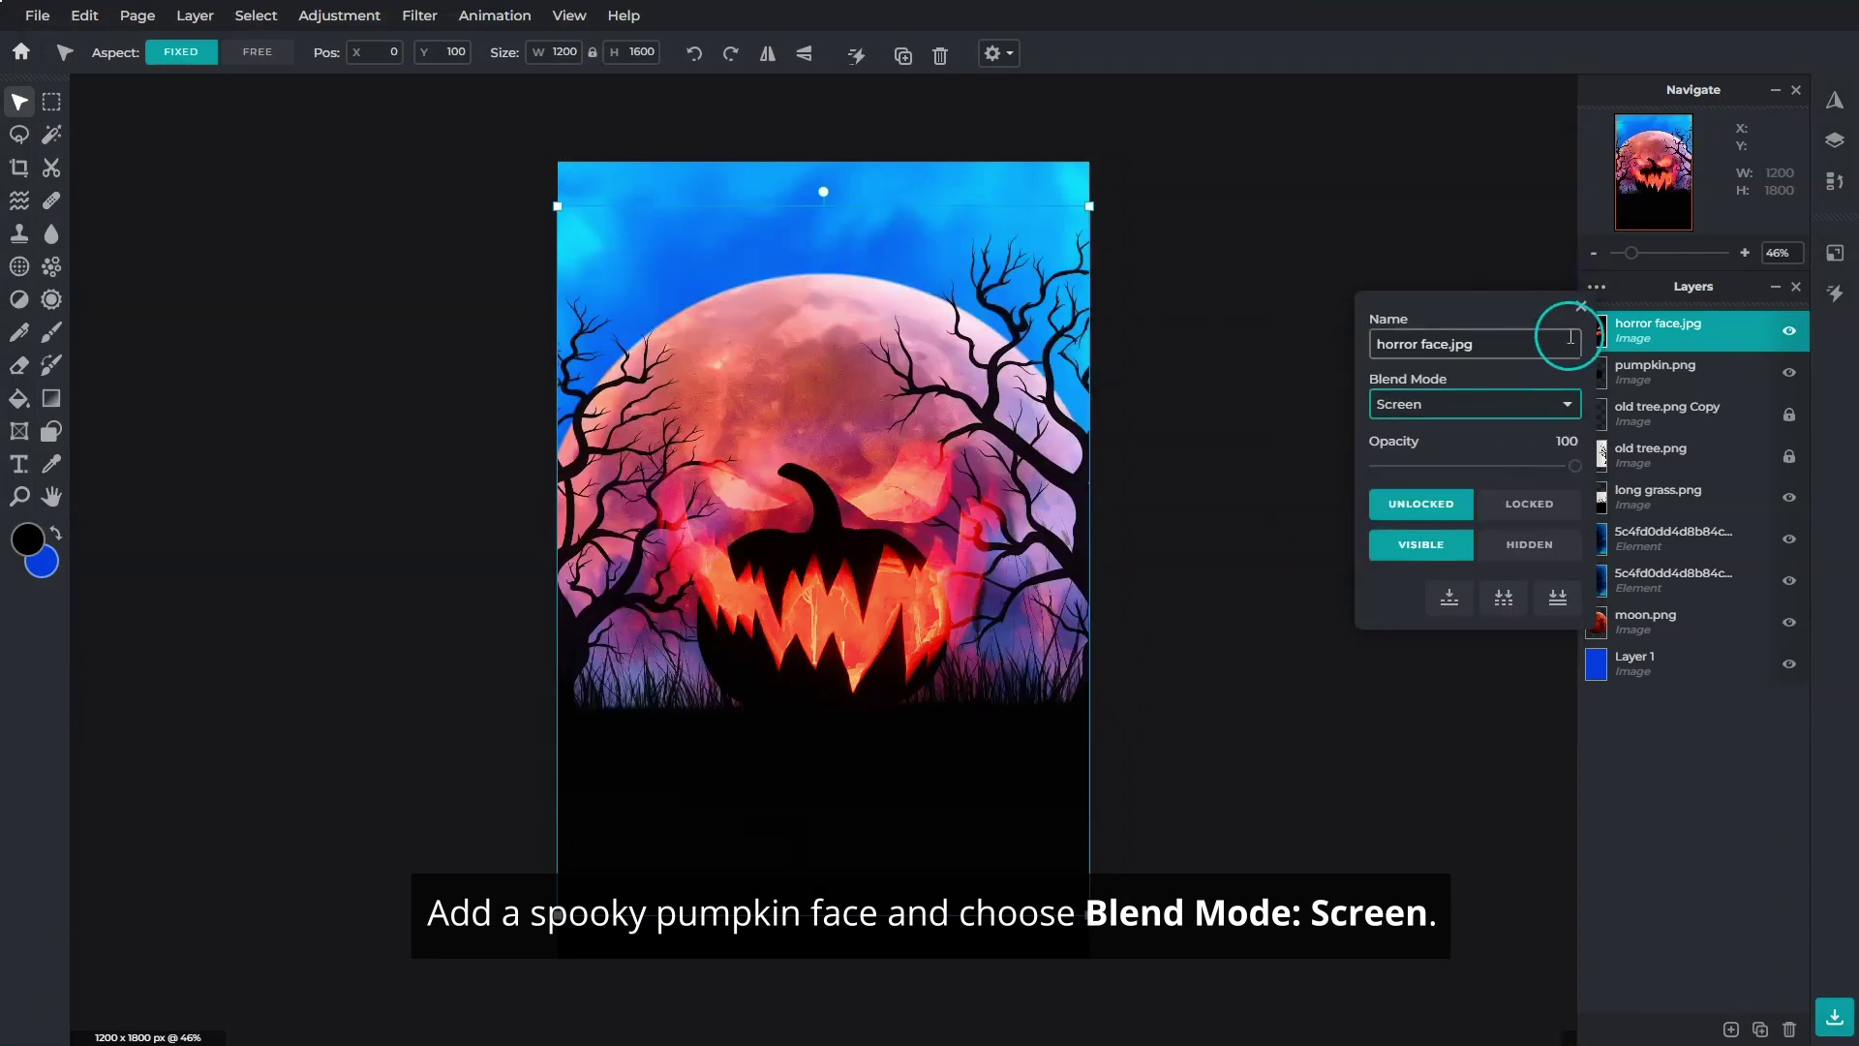
pyautogui.click(1580, 306)
# Step: Fit the horror face inside the pumpkin at about 577 × 770 px and X 299, Y 648, and apply Levels with the black input at 18
pyautogui.moveTo(1099, 207); pyautogui.dragTo(813, 574)
pyautogui.moveTo(739, 726); pyautogui.dragTo(871, 600)
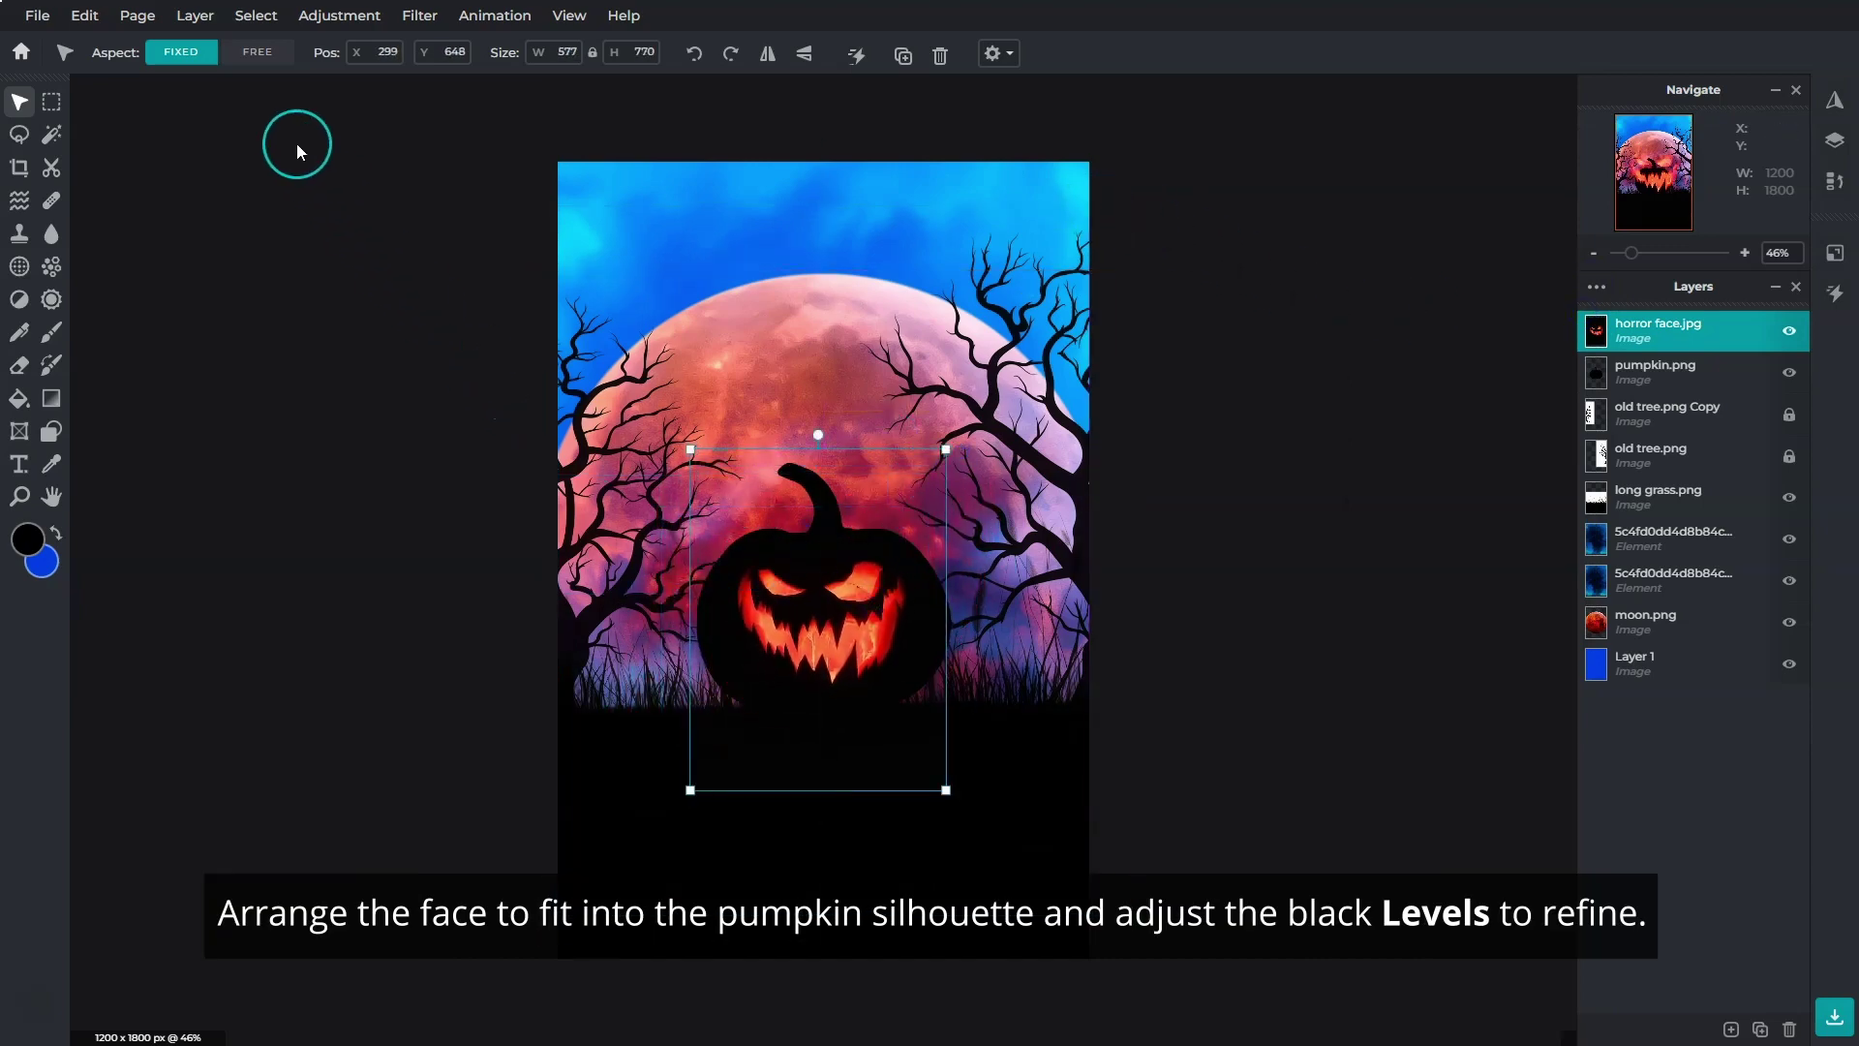
pyautogui.click(311, 17)
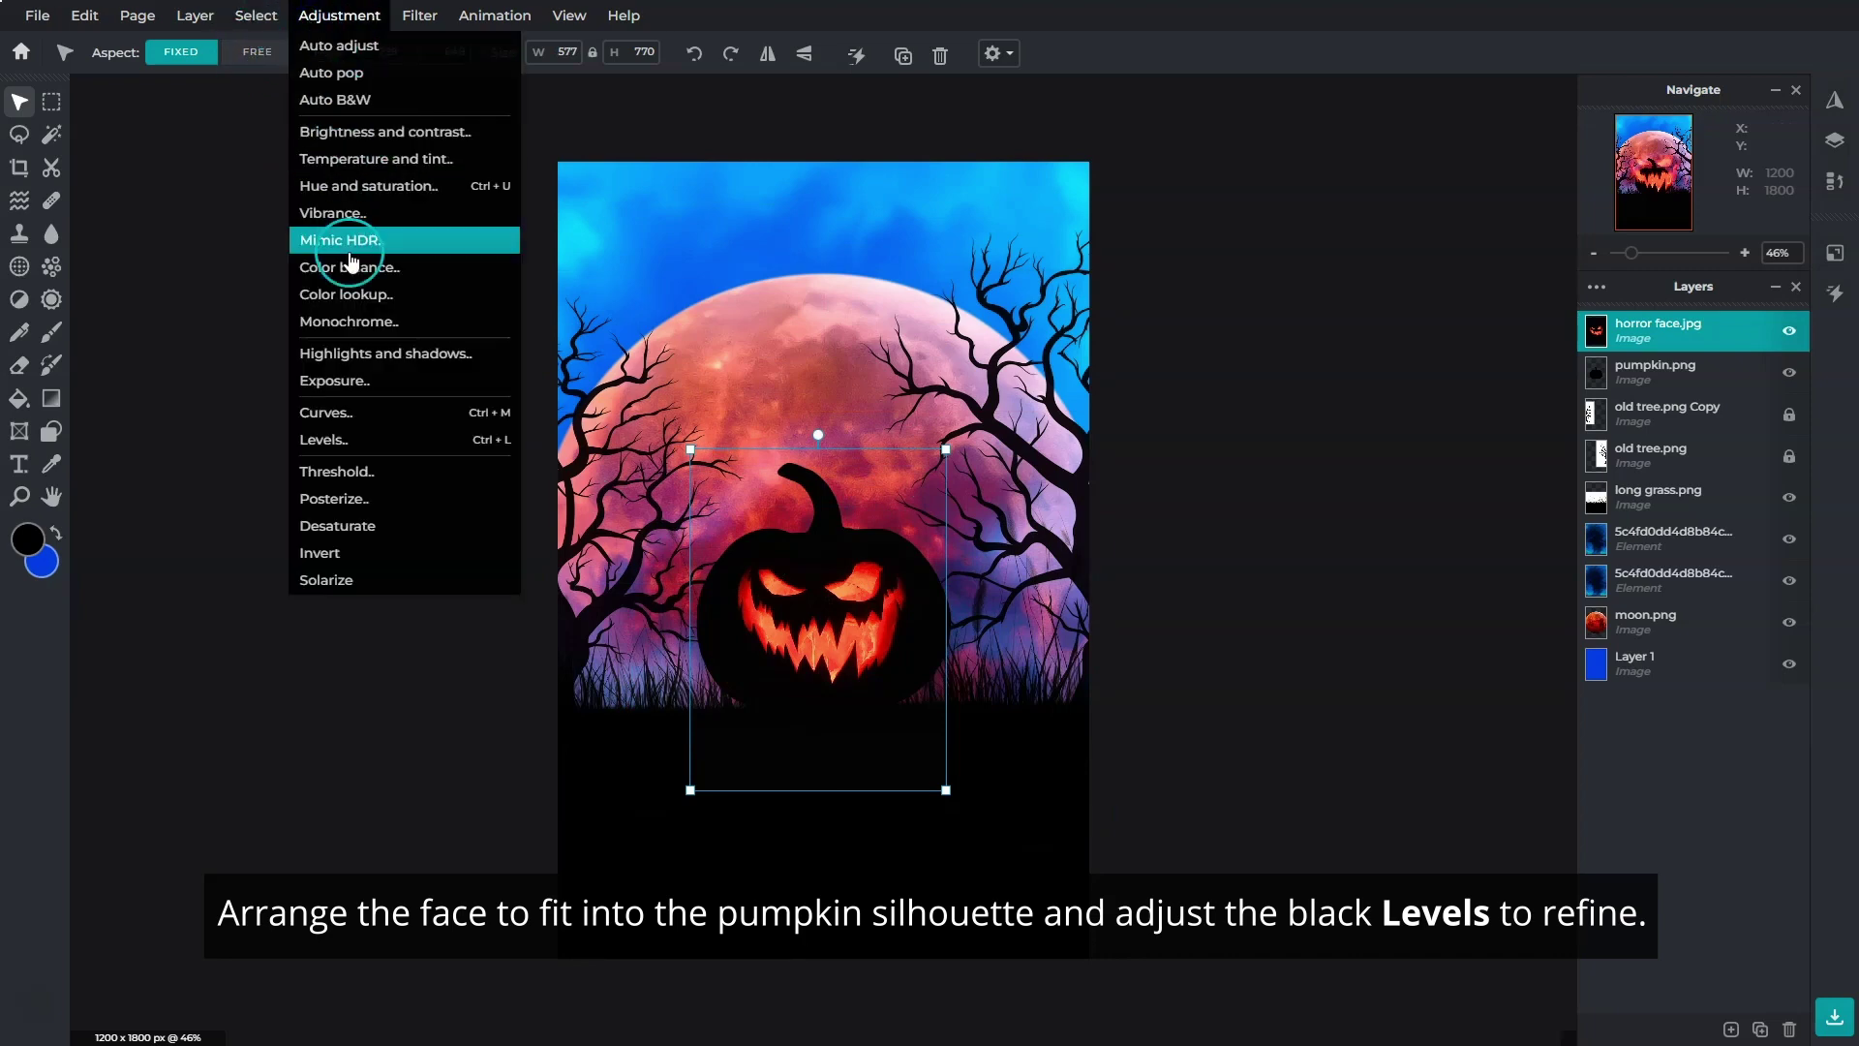
pyautogui.click(370, 441)
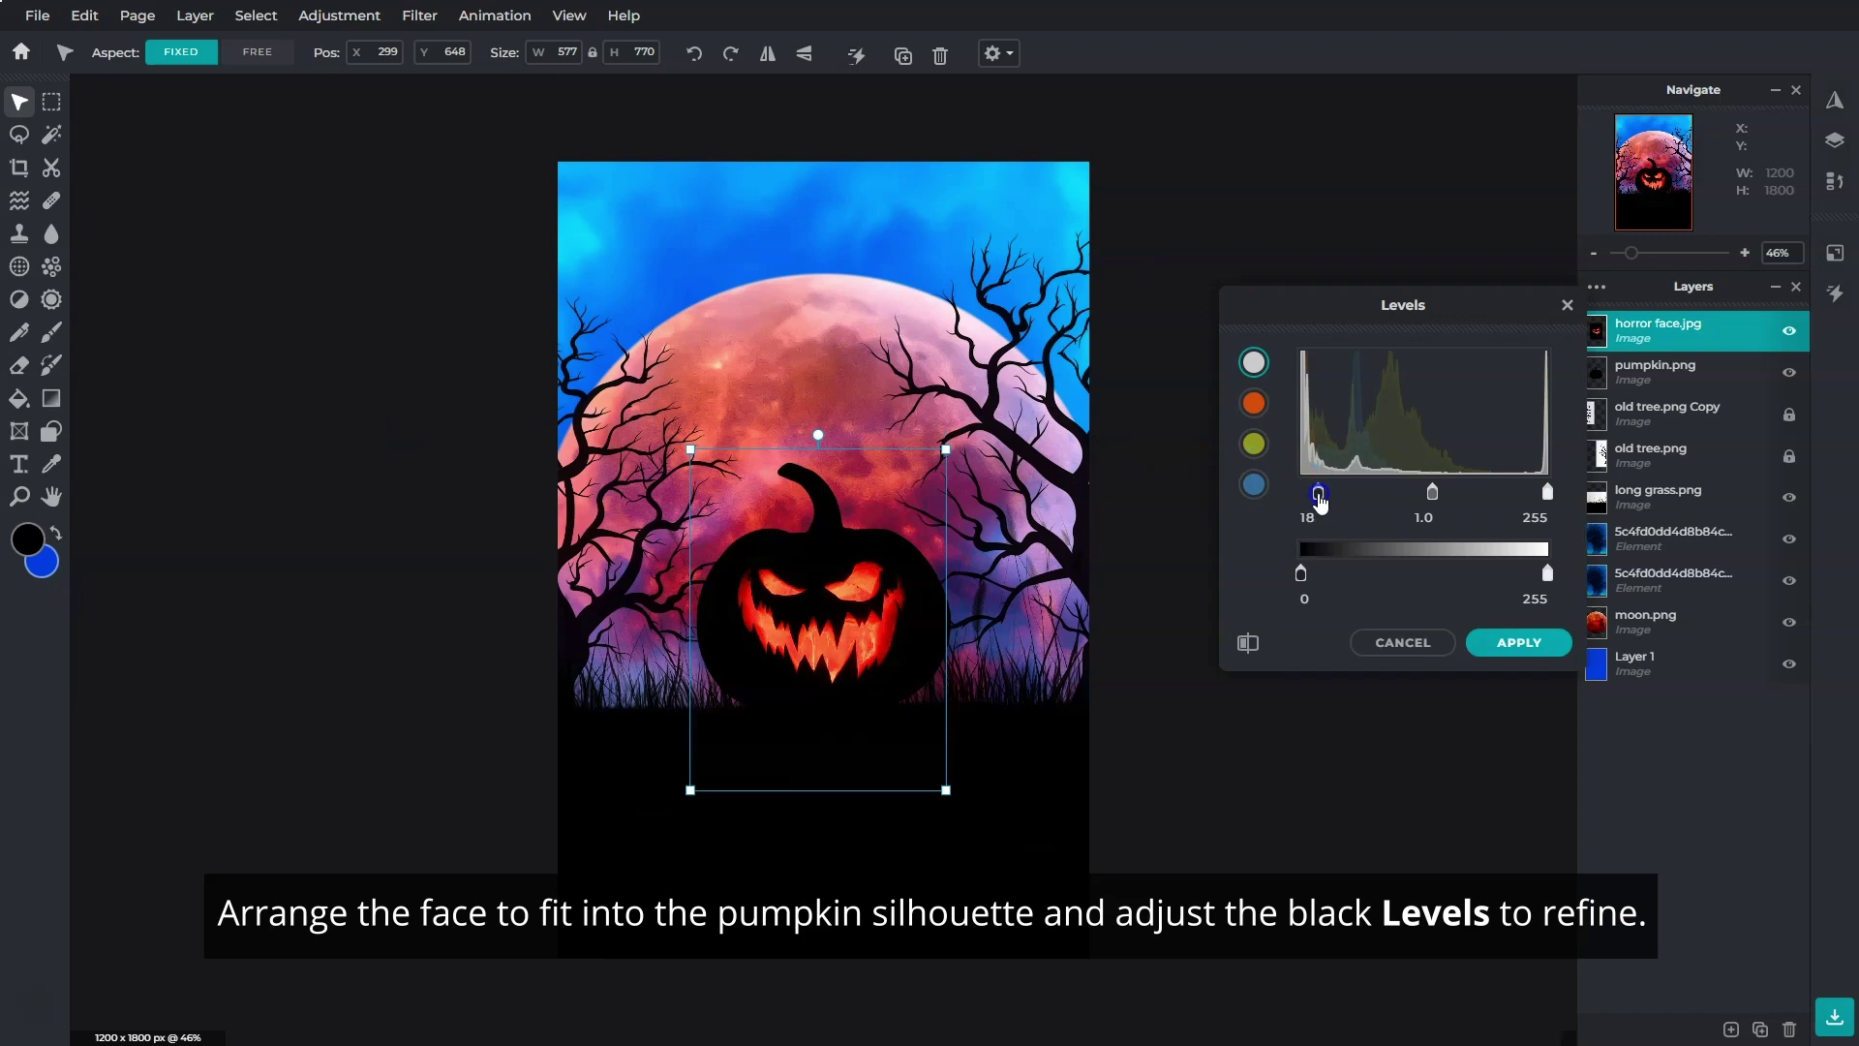
pyautogui.click(1496, 646)
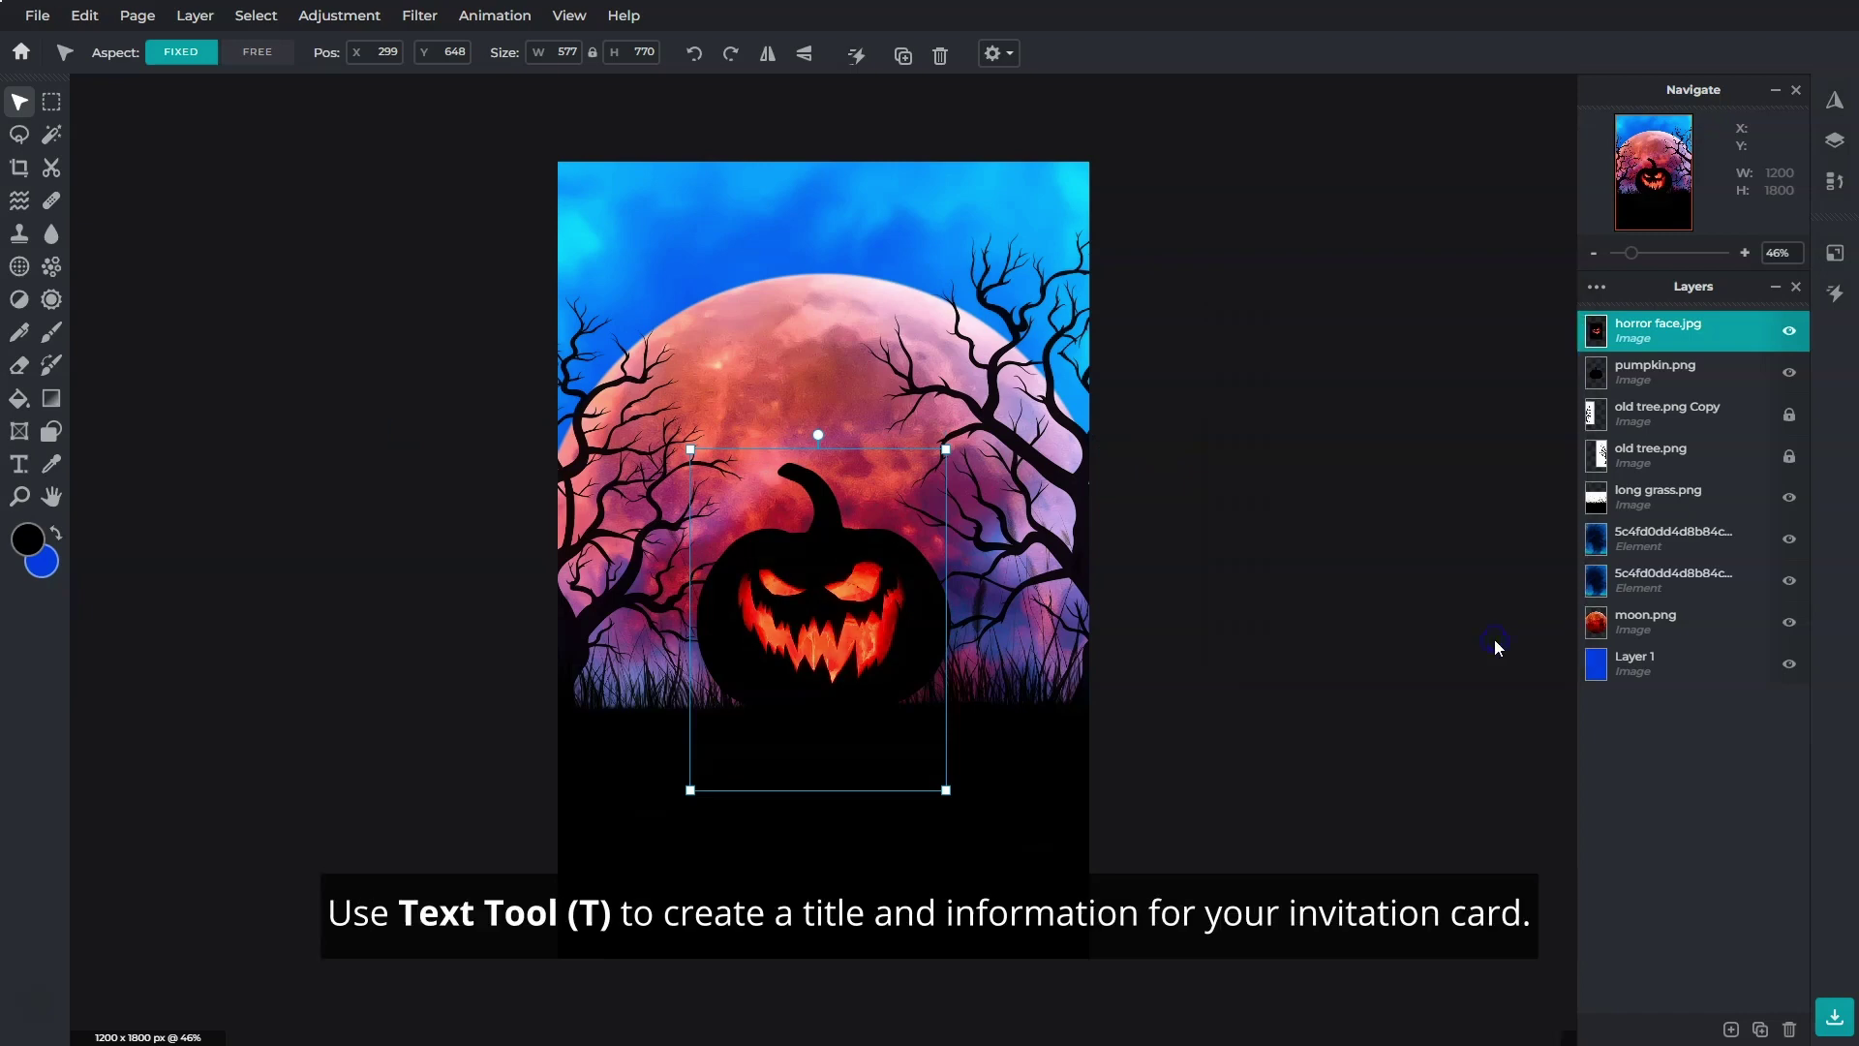
# Step: Add a text layer reading HALLOWEEN in the Bondrians font
pyautogui.click(17, 469)
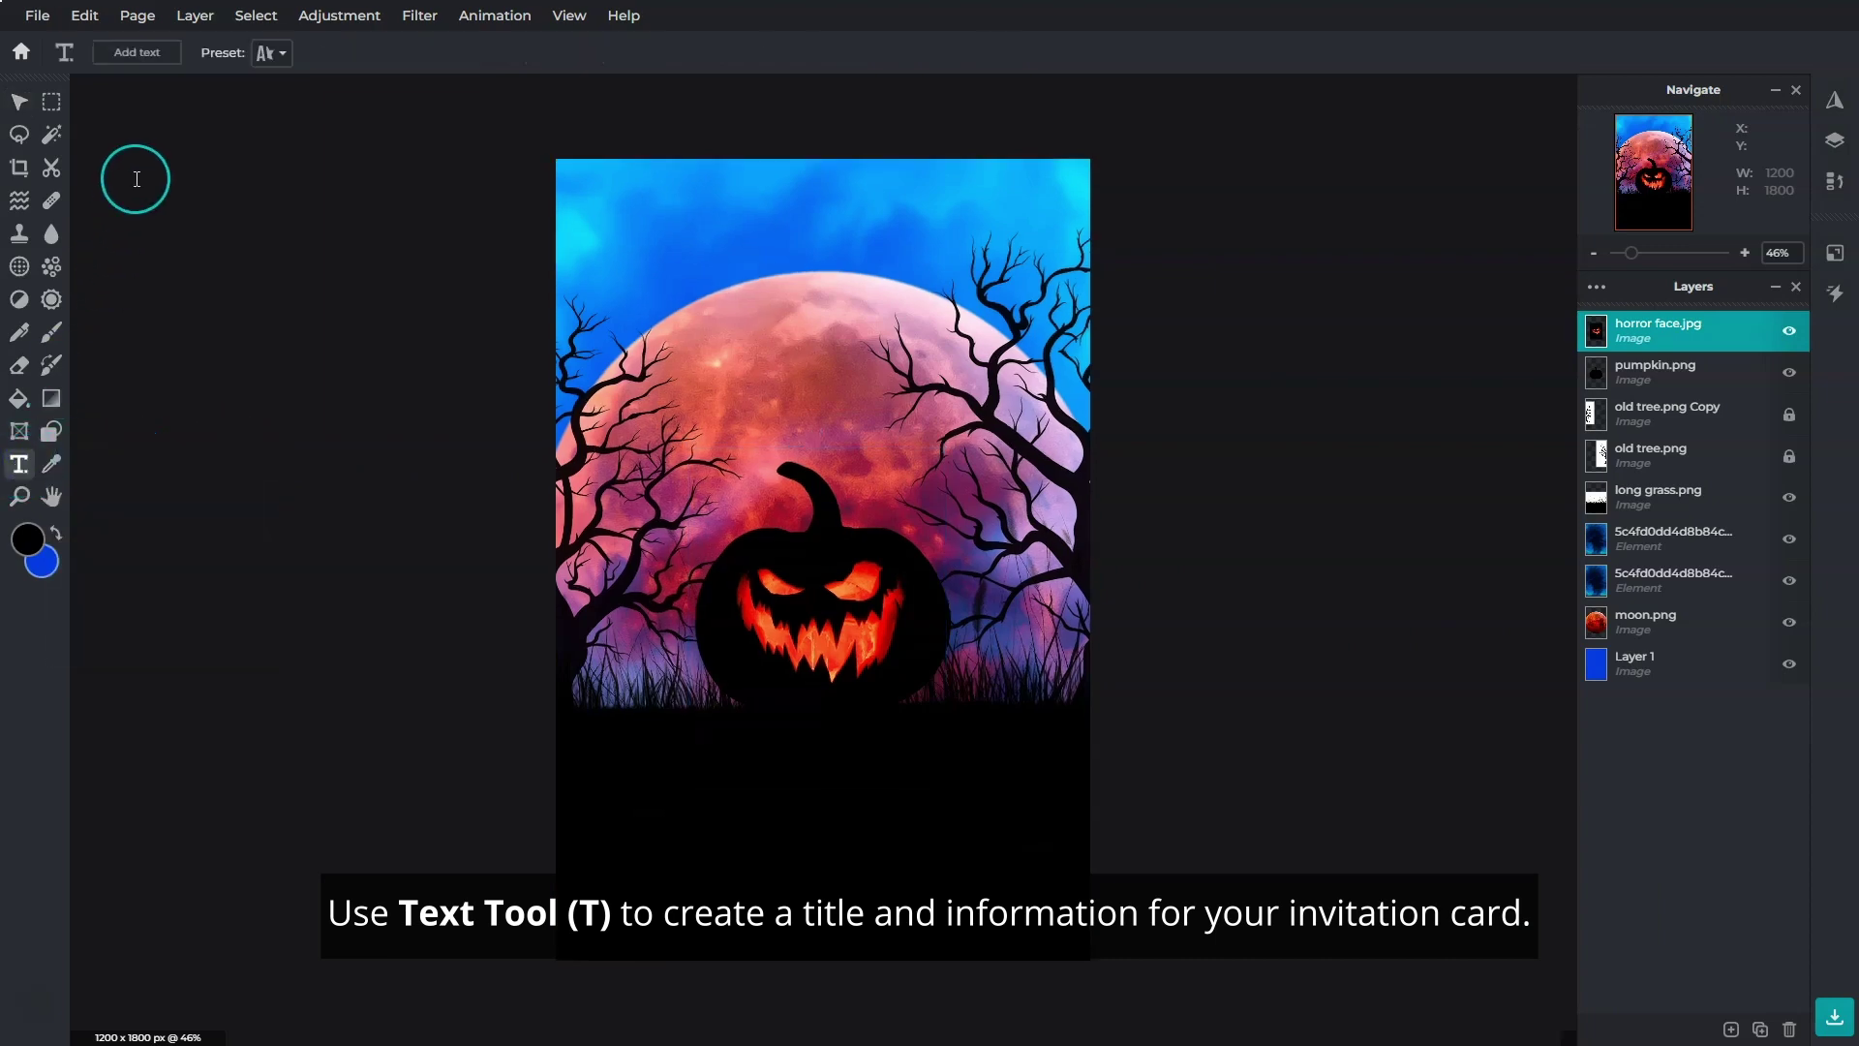
pyautogui.click(147, 56)
pyautogui.press('BackSpace')
pyautogui.write('HALLOWEEN')
pyautogui.click(371, 53)
pyautogui.click(333, 484)
# Step: Enlarge the HALLOWEEN title to nearly the canvas width in the black area below the pumpkin and fill it with red
pyautogui.click(573, 52)
pyautogui.moveTo(456, 85); pyautogui.dragTo(490, 85)
pyautogui.moveTo(685, 550); pyautogui.dragTo(682, 775)
pyautogui.click(450, 53)
pyautogui.click(448, 422)
pyautogui.click(945, 774)
# Step: Duplicate the HALLOWEEN text layer and set the copy's font size to 160
pyautogui.click(1731, 1029)
pyautogui.click(1761, 1029)
pyautogui.click(573, 52)
pyautogui.moveTo(490, 86); pyautogui.dragTo(475, 85)
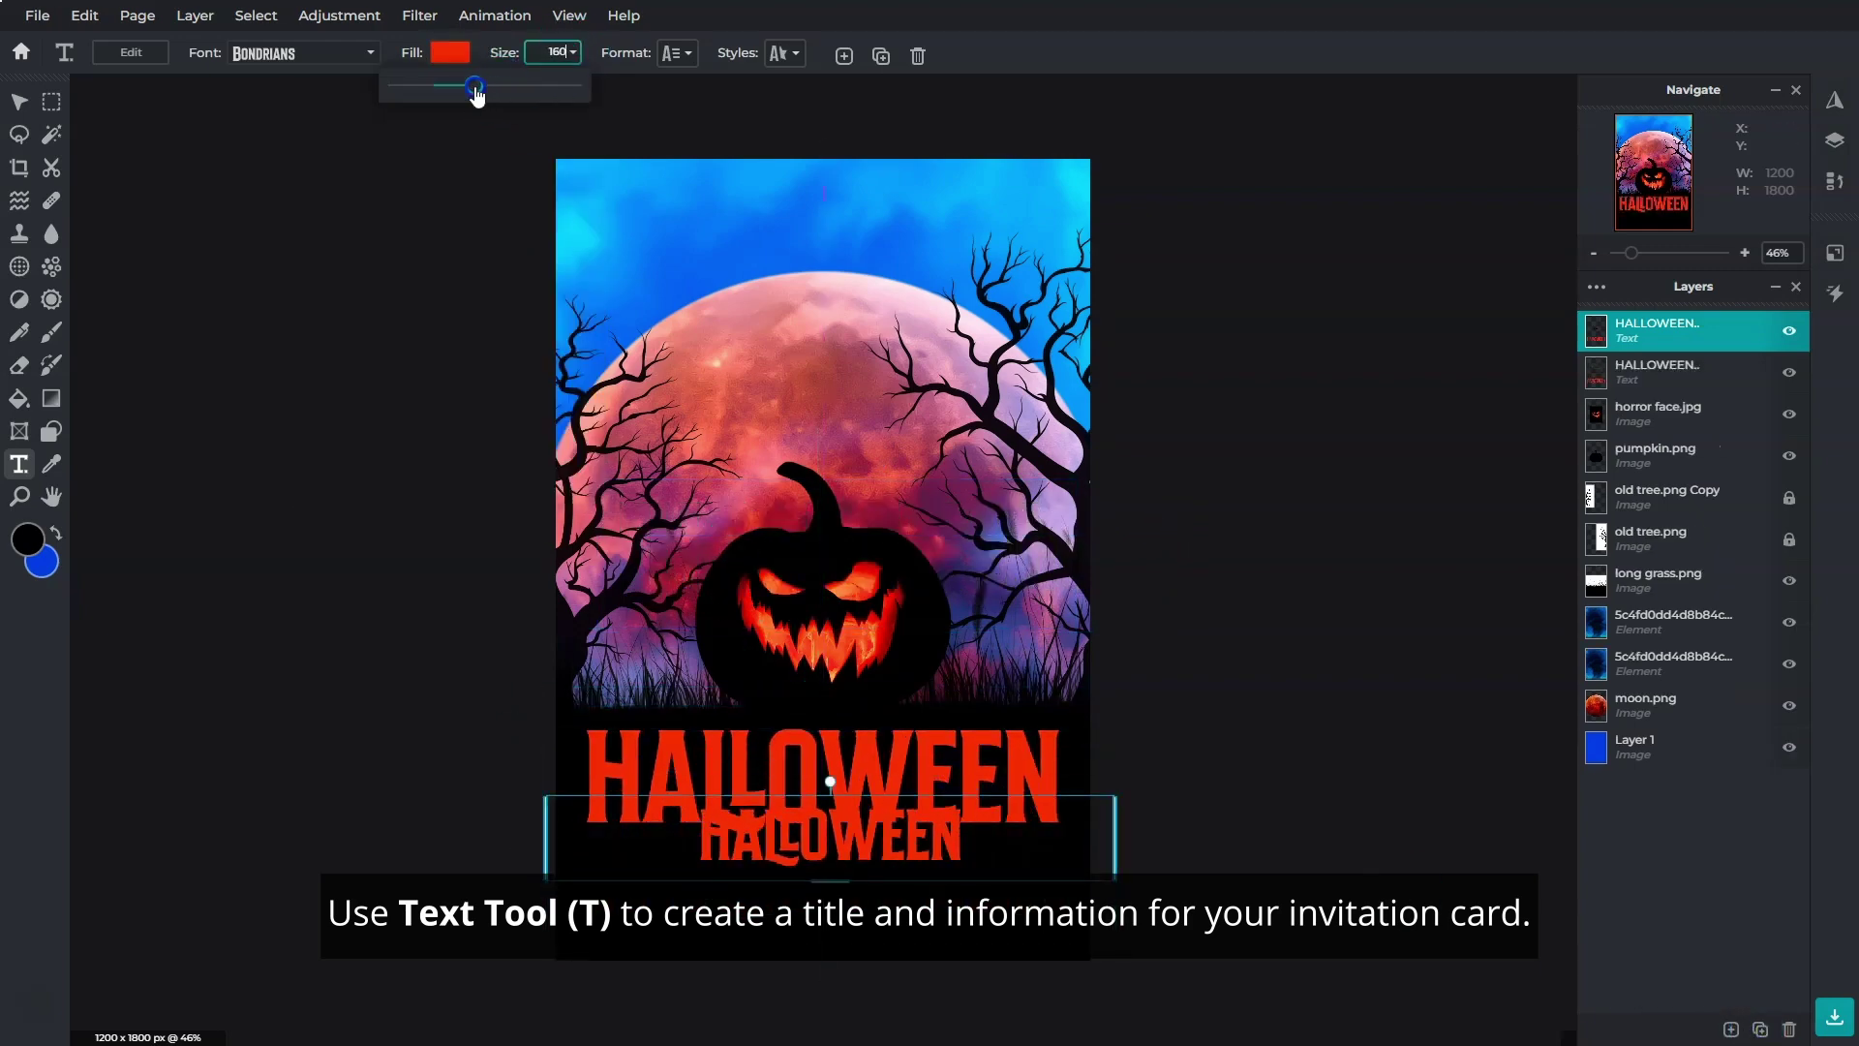
# Step: Turn the smaller copy into PARTY beneath the right end of the HALLOWEEN title and fill it with orange
pyautogui.moveTo(989, 813); pyautogui.dragTo(1086, 833)
pyautogui.doubleClick(1086, 832)
pyautogui.write('PARTY')
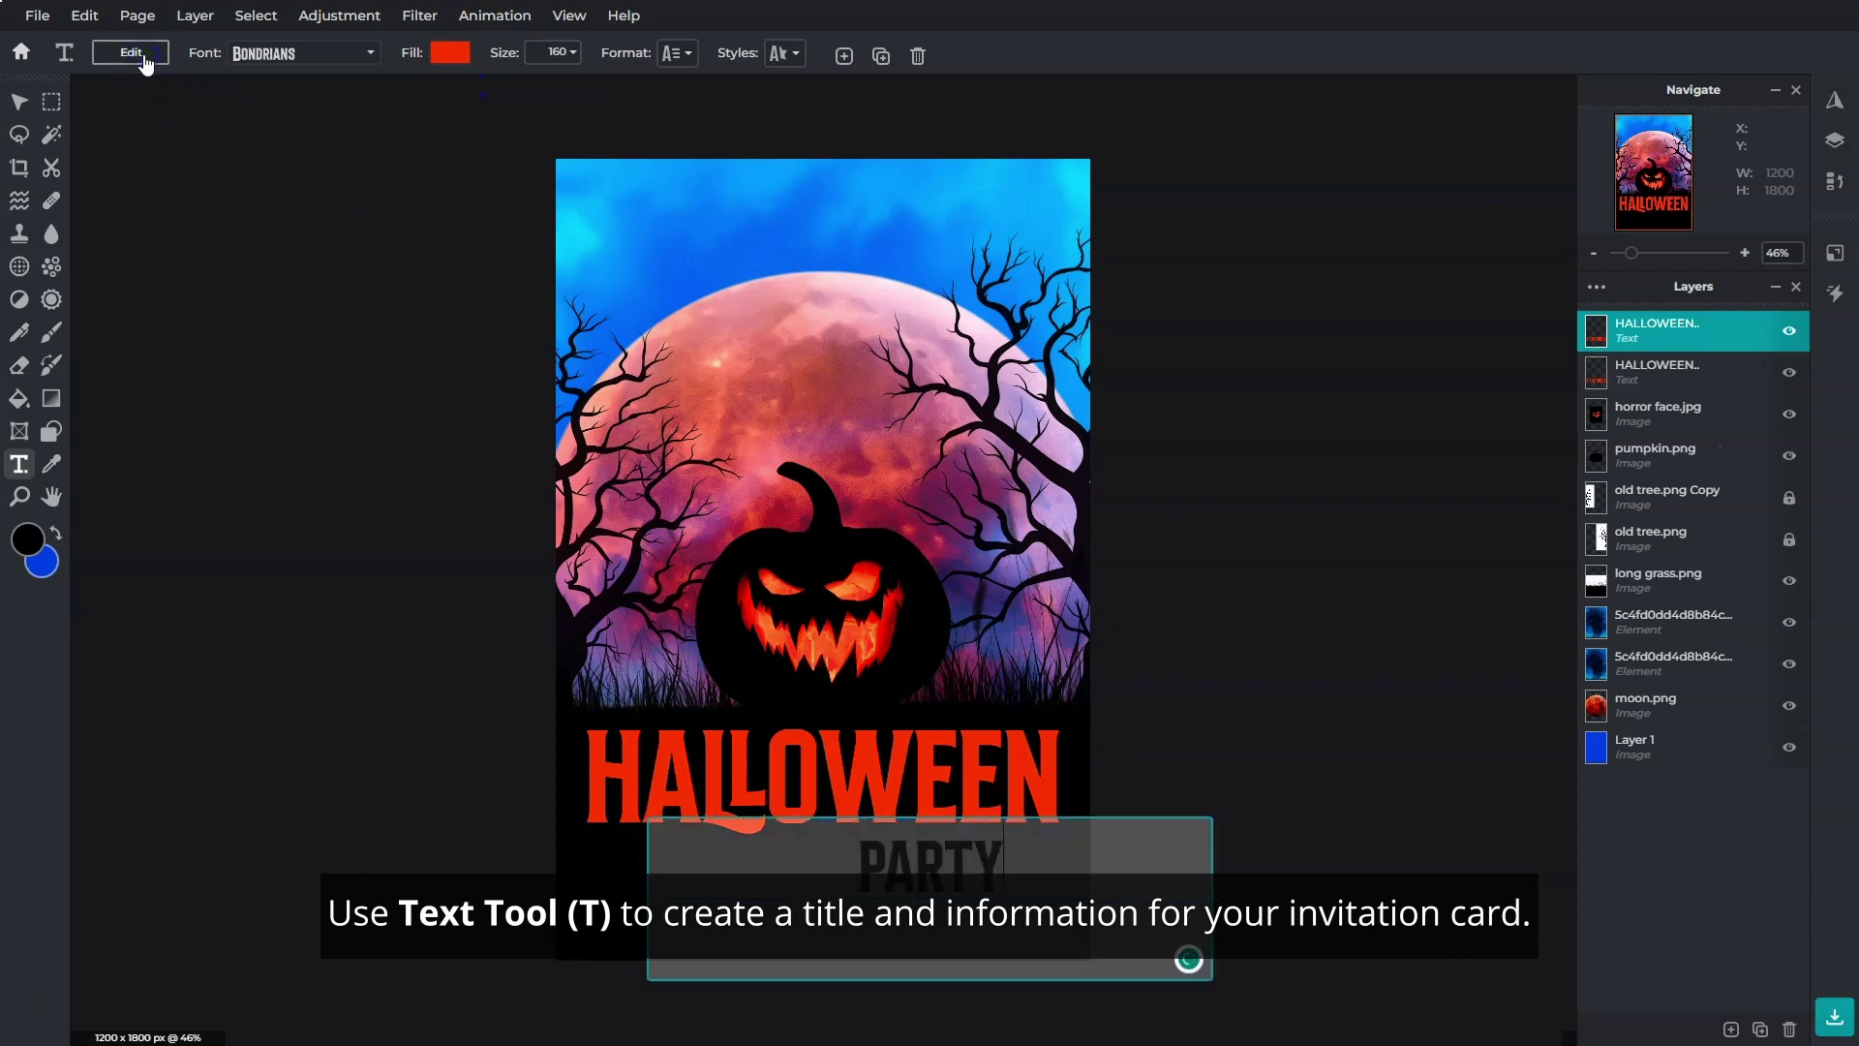
pyautogui.click(443, 56)
pyautogui.click(474, 412)
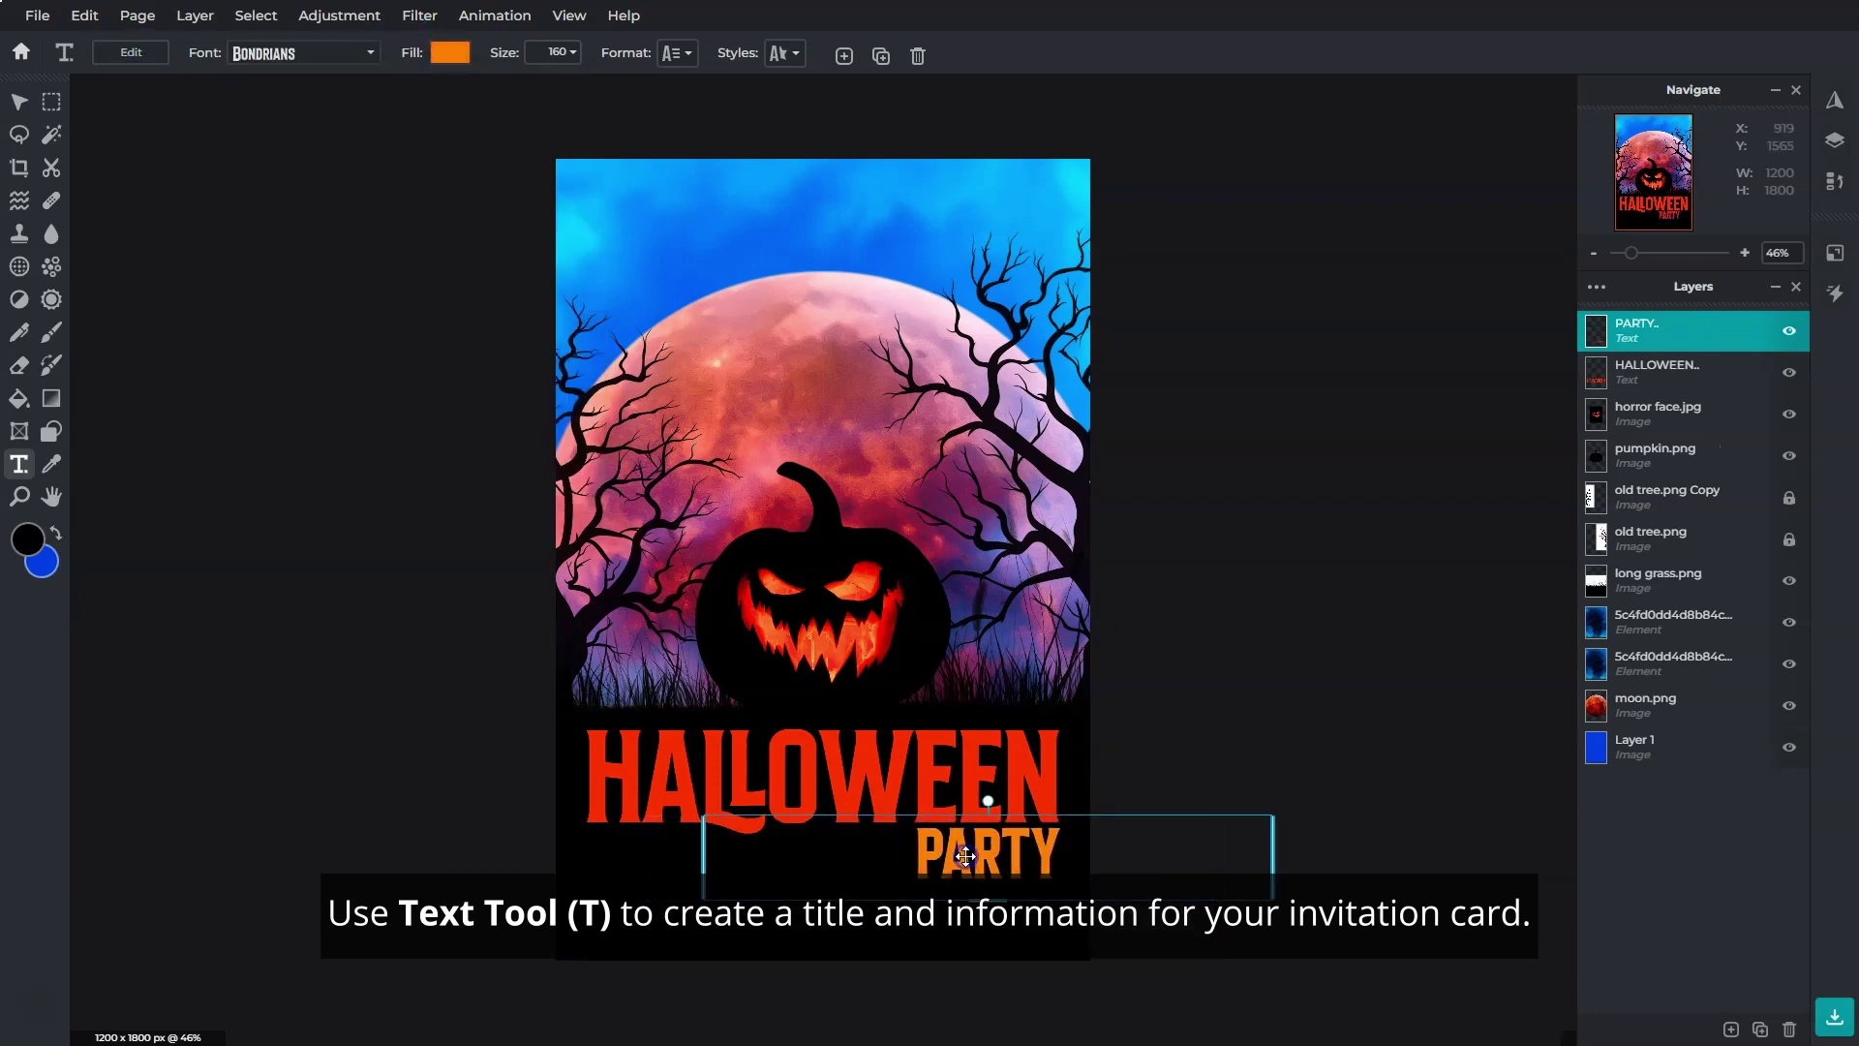
# Step: Duplicate the PARTY text to its left under the title and set the copy to the Bondie font at size 72
pyautogui.click(1760, 1030)
pyautogui.moveTo(969, 857); pyautogui.dragTo(723, 863)
pyautogui.click(301, 53)
pyautogui.click(315, 540)
pyautogui.click(573, 52)
pyautogui.moveTo(513, 85); pyautogui.dragTo(448, 92)
pyautogui.moveTo(662, 840); pyautogui.dragTo(666, 860)
# Step: Change the small copy's text to 31 OCTOBER TUESDAY 9PM and align it under the title's left edge at about X -320, Y 1540
pyautogui.click(136, 53)
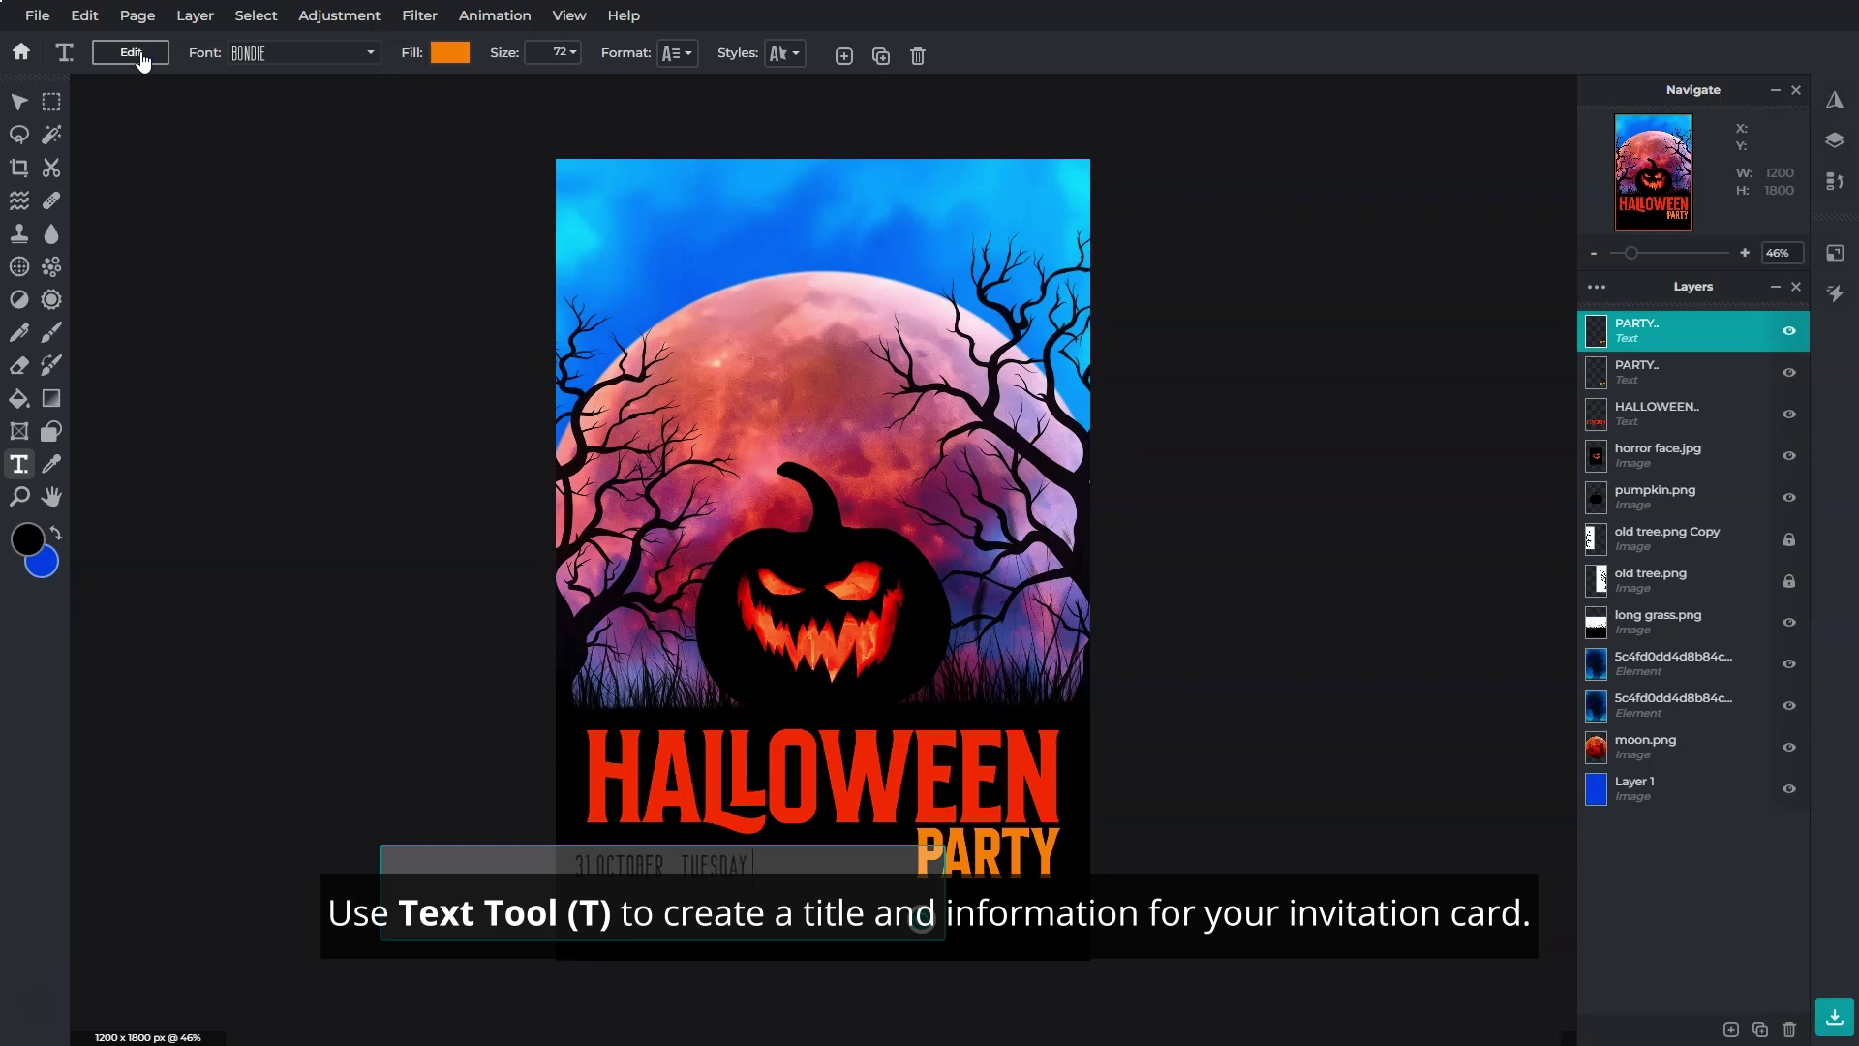
pyautogui.click(20, 102)
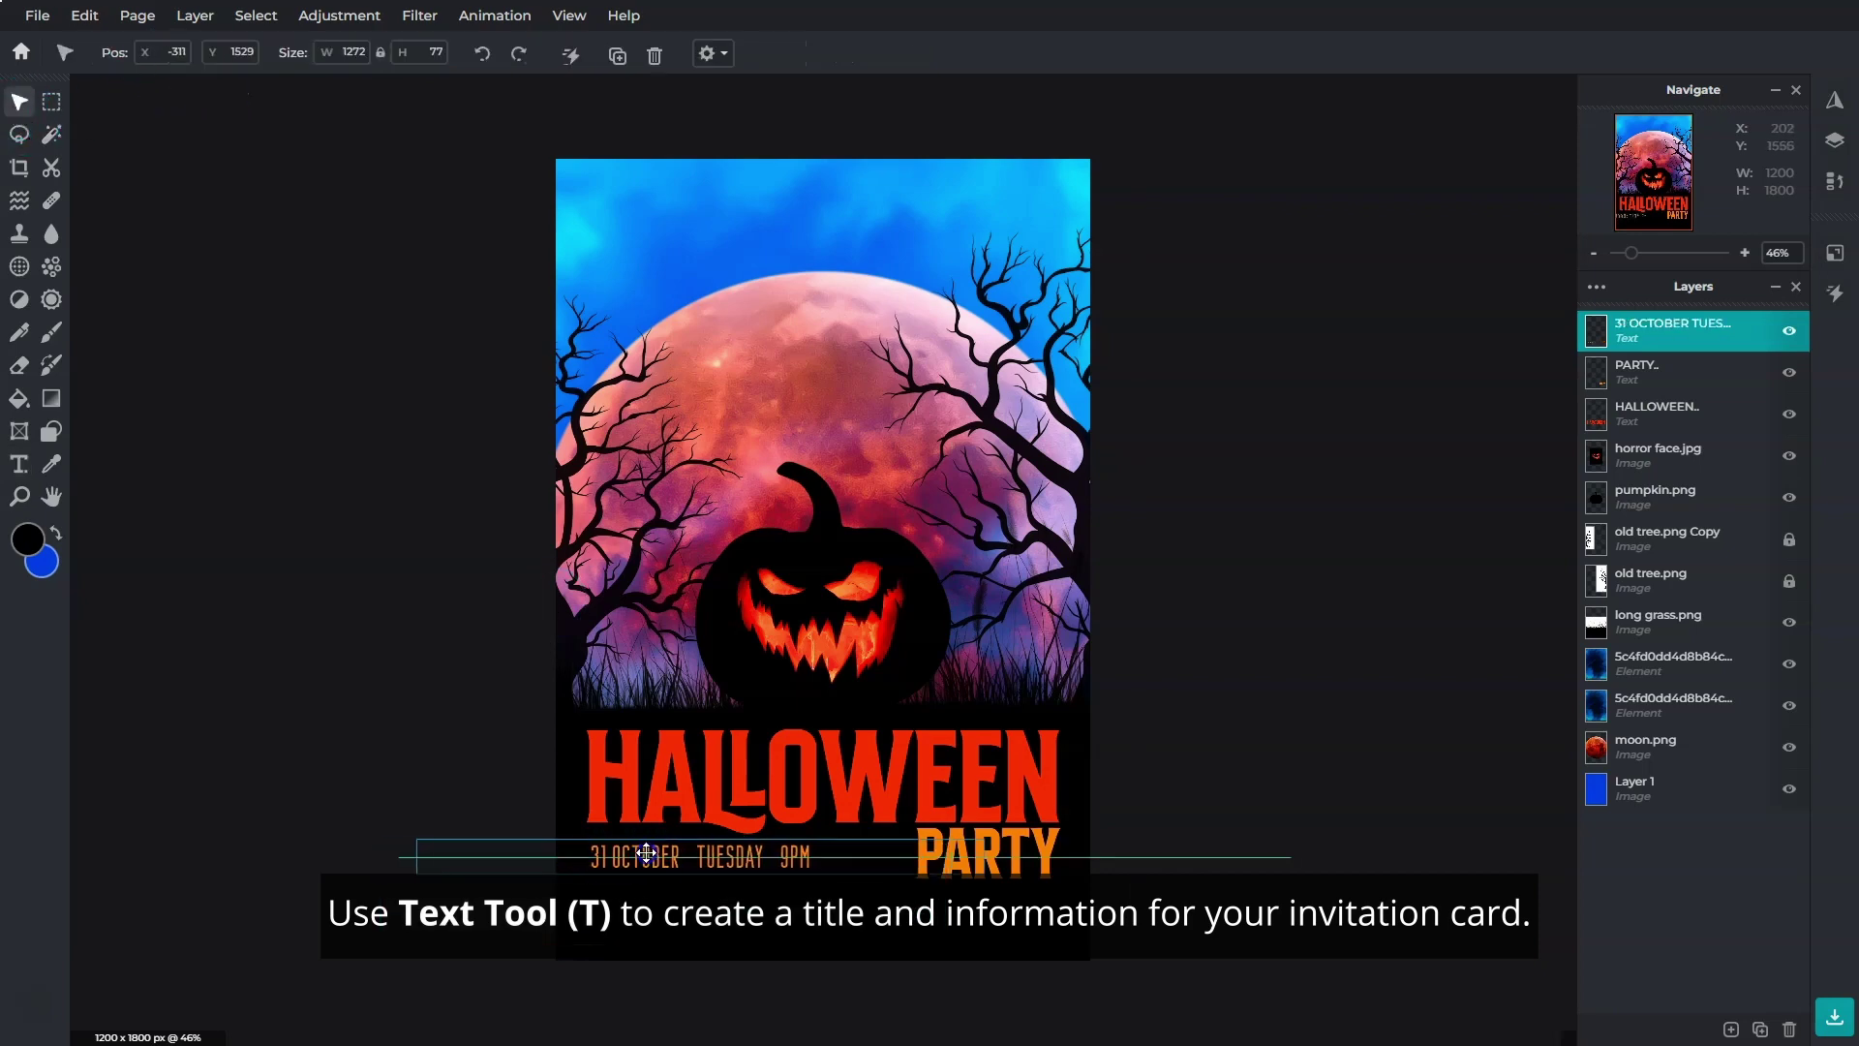
pyautogui.moveTo(611, 861); pyautogui.dragTo(642, 860)
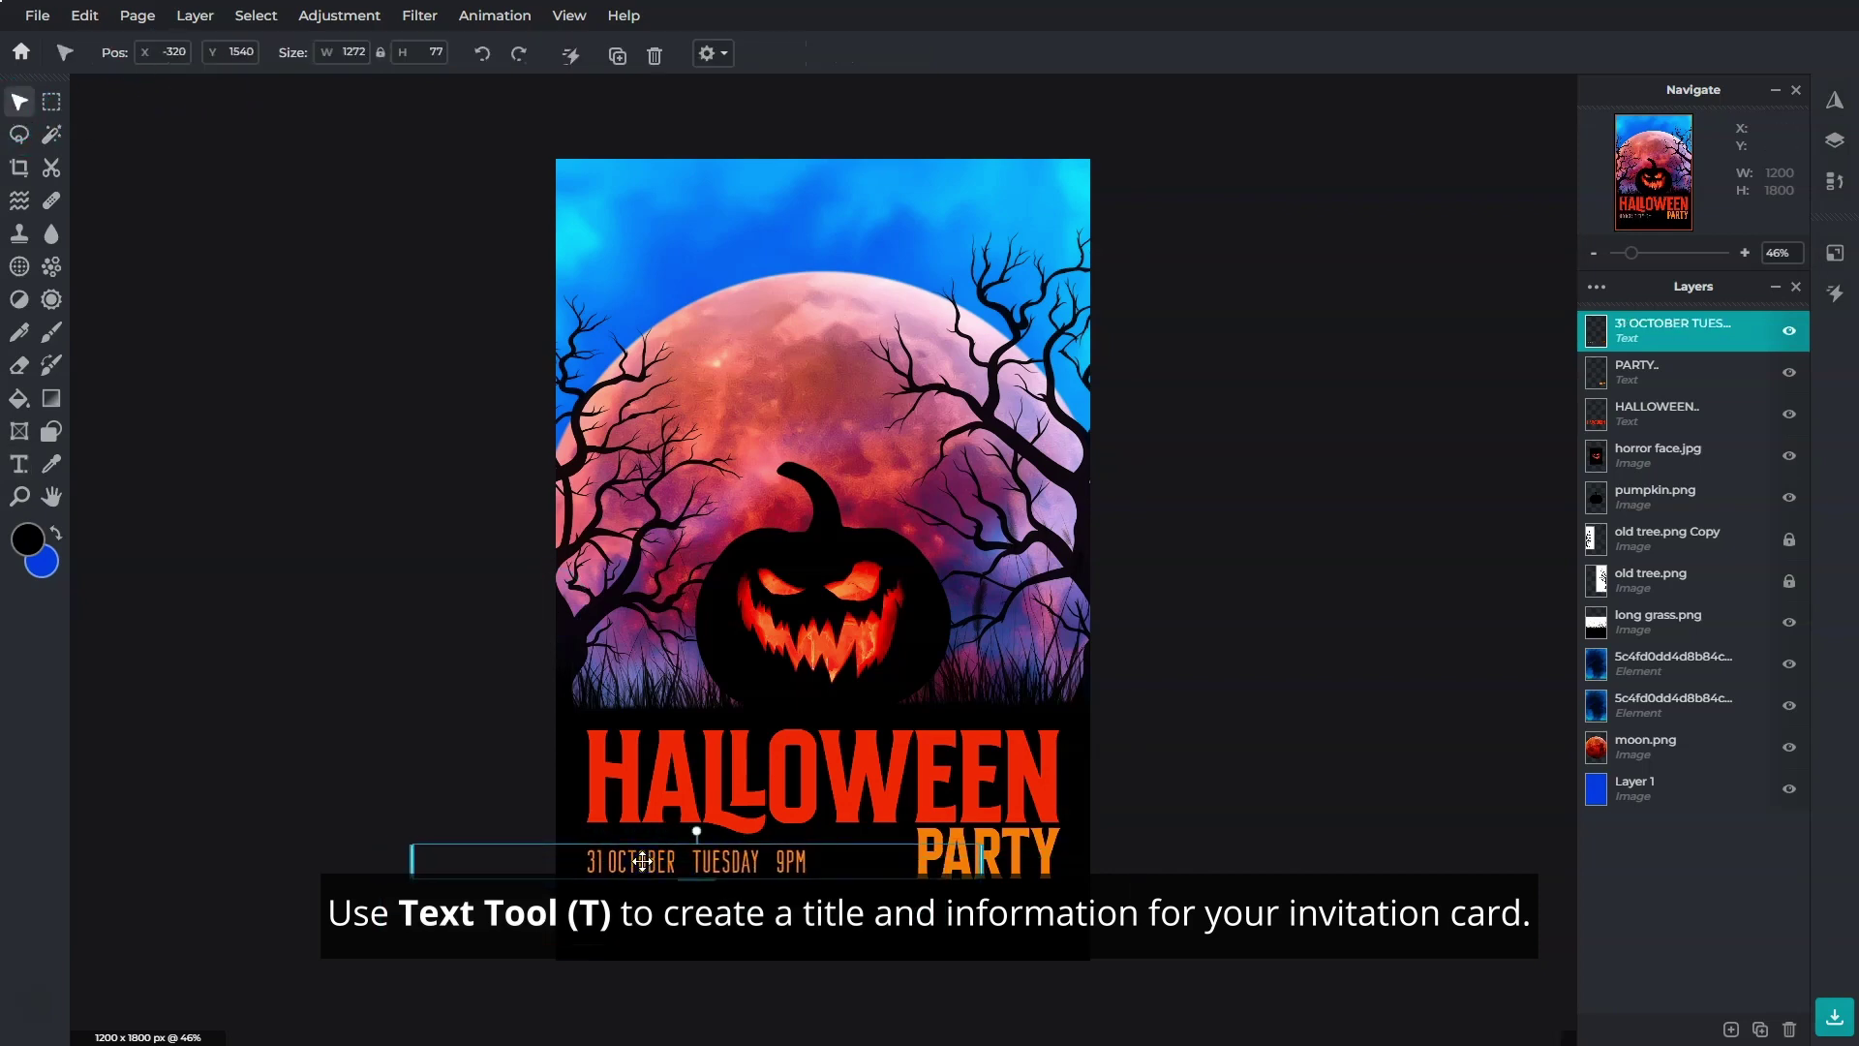
# Step: Flatten all the layers into a single background image
pyautogui.click(1597, 287)
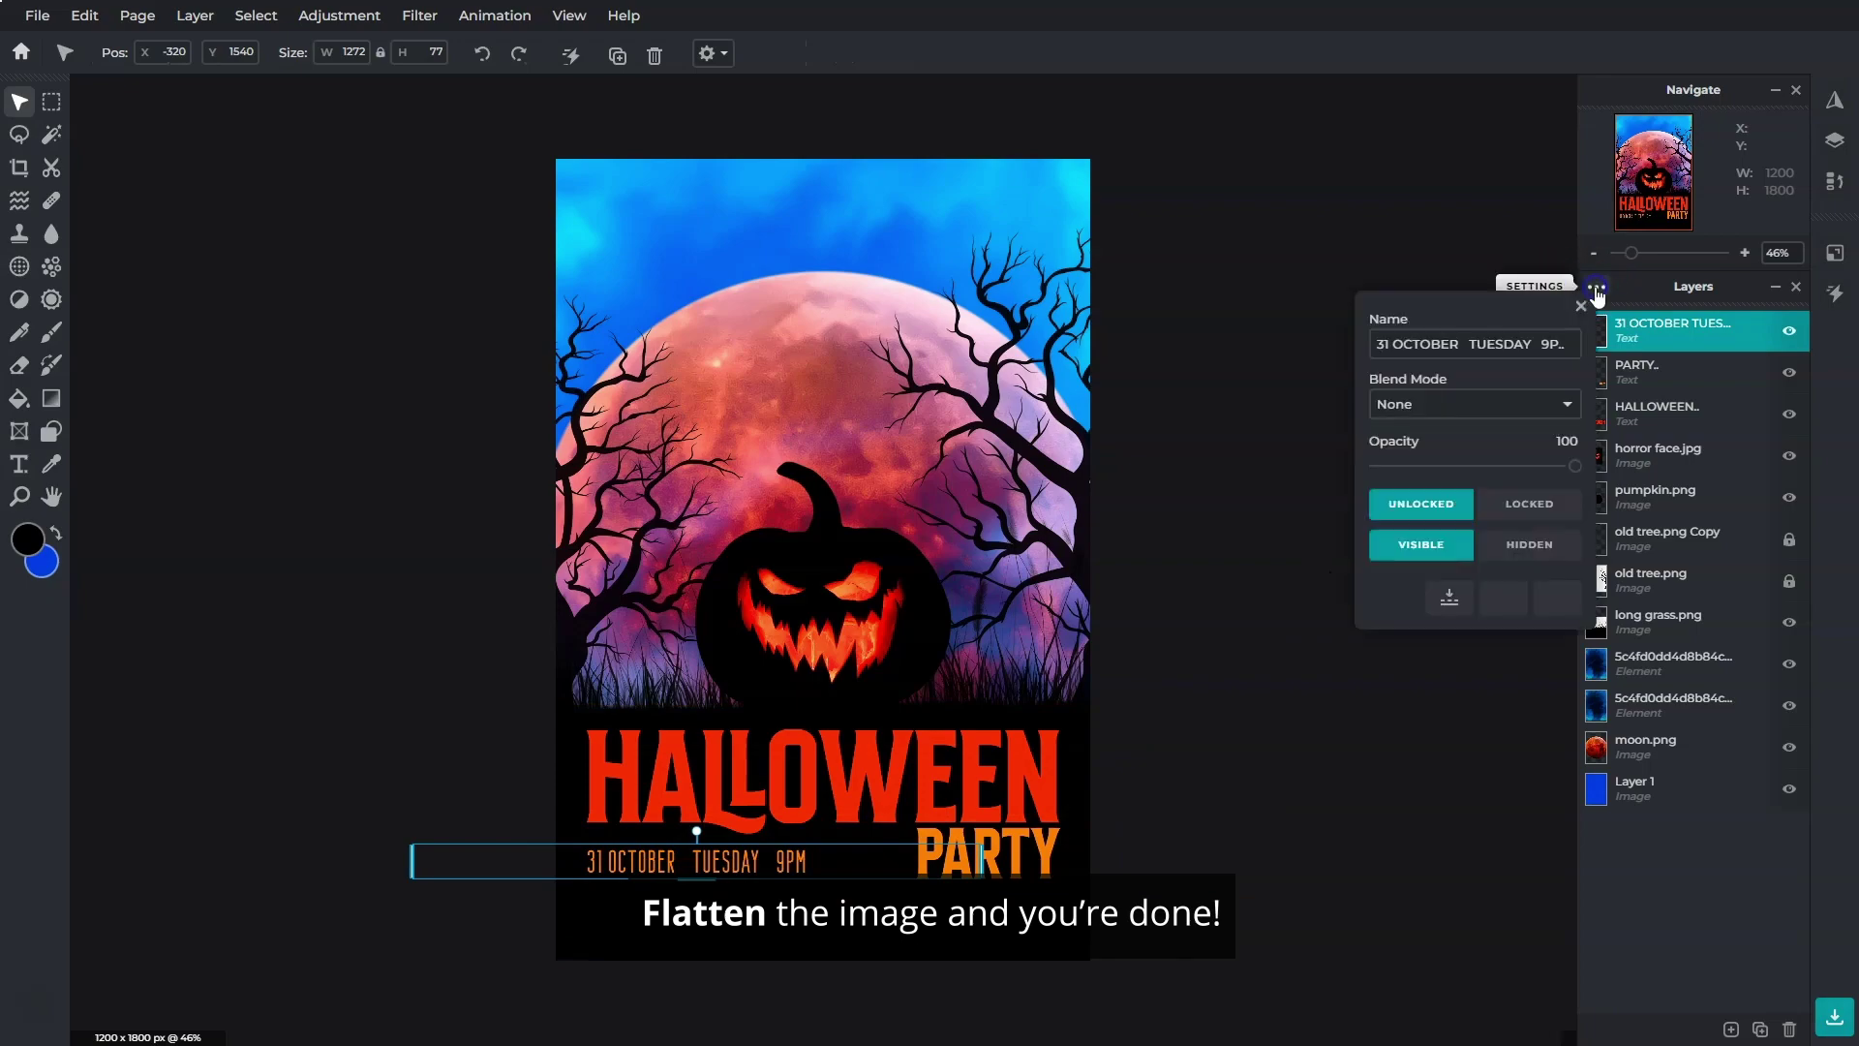
pyautogui.click(1558, 597)
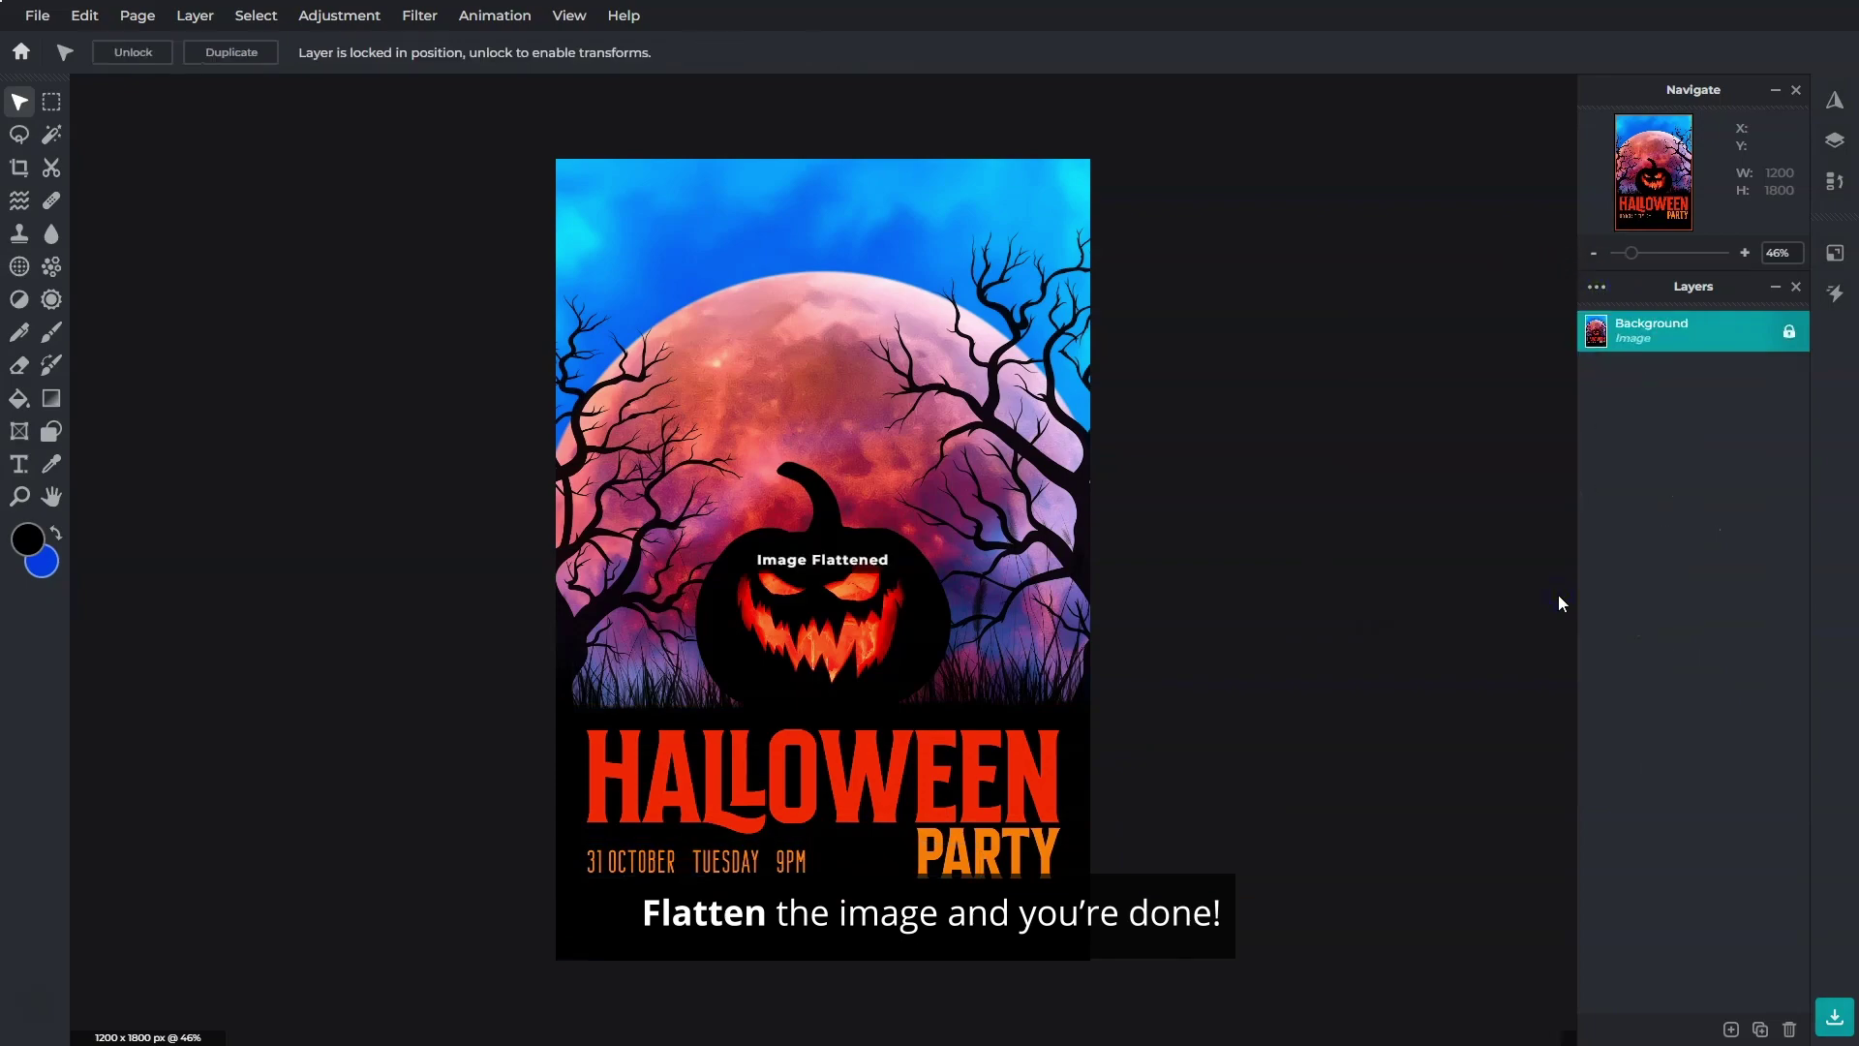